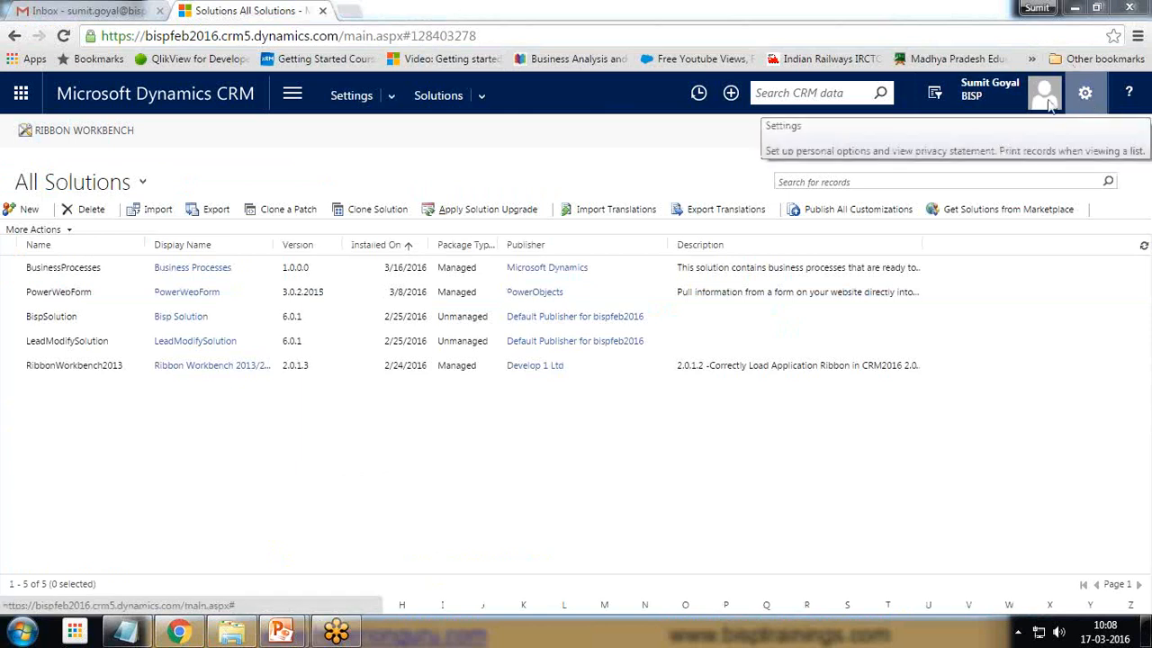
Open the A. Datum Corporation (sample) record from the Sales area's accounts and look over its summary fields.
{"action": "left_click", "coordinate": [291, 96]}
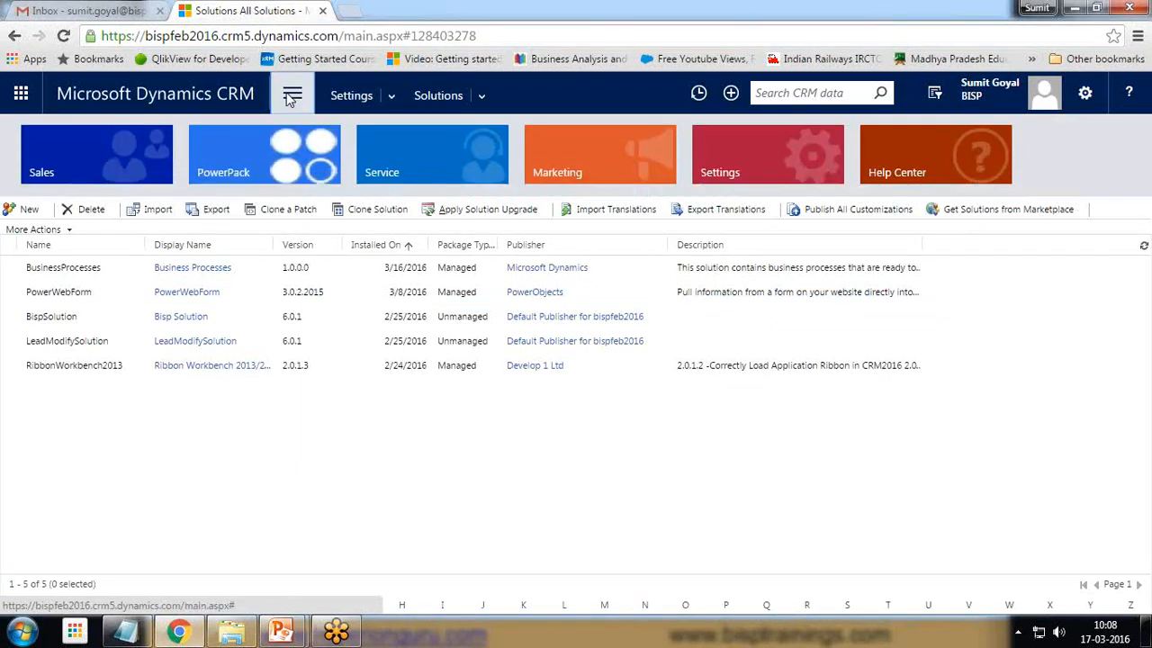
{"action": "left_click", "coordinate": [81, 171]}
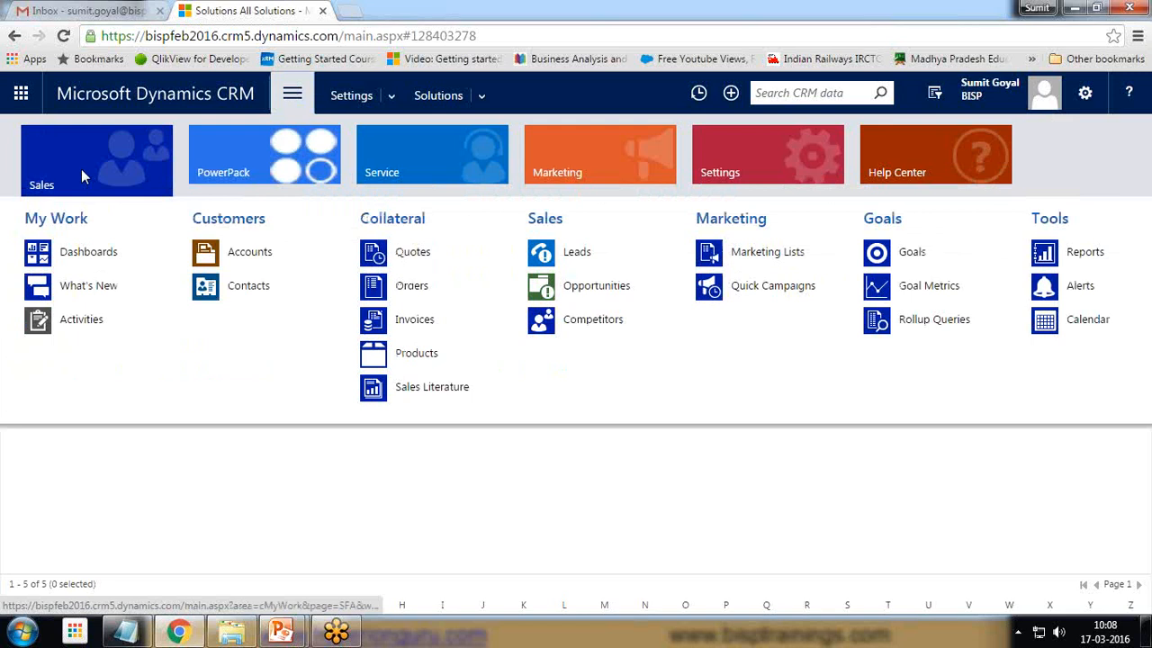
{"action": "left_click", "coordinate": [249, 253]}
{"action": "left_click", "coordinate": [102, 253]}
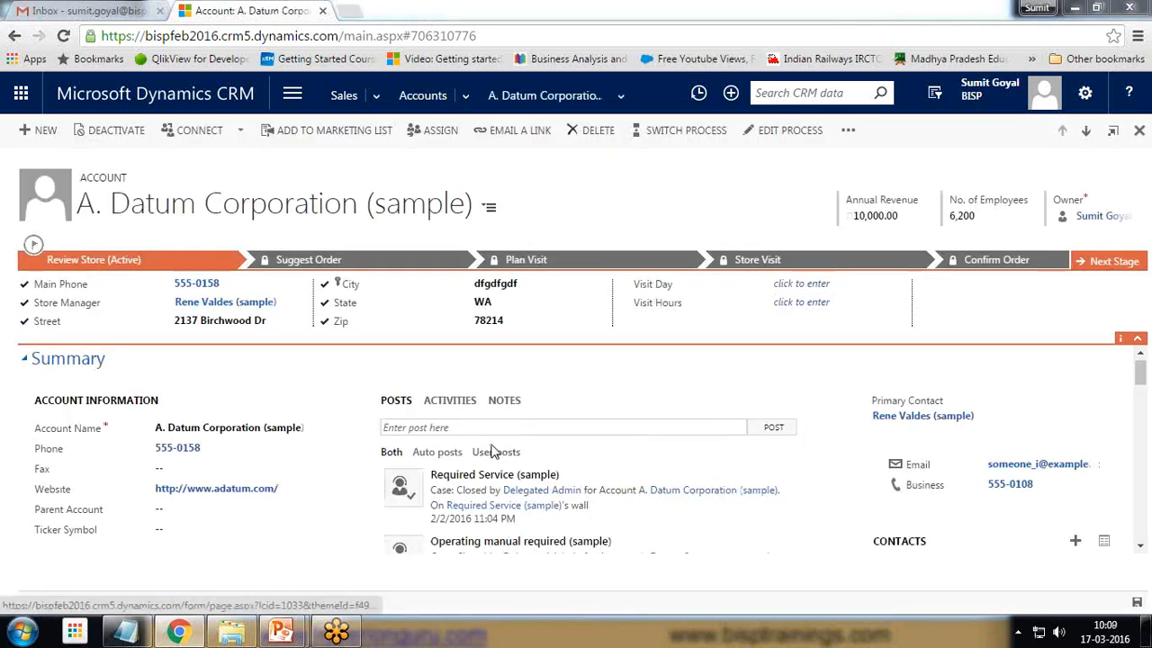
{"action": "scroll", "coordinate": [90, 558], "scroll_direction": "down", "scroll_amount": 3}
{"action": "scroll", "coordinate": [115, 472], "scroll_direction": "up", "scroll_amount": 2}
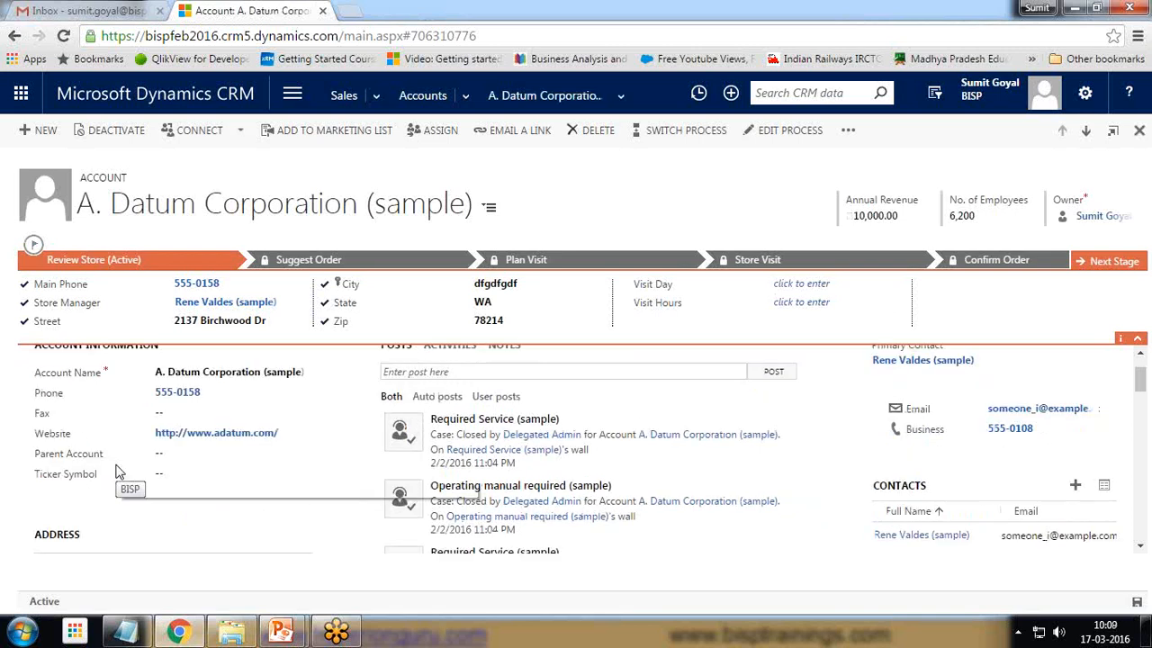
{"action": "scroll", "coordinate": [115, 472], "scroll_direction": "up", "scroll_amount": 1}
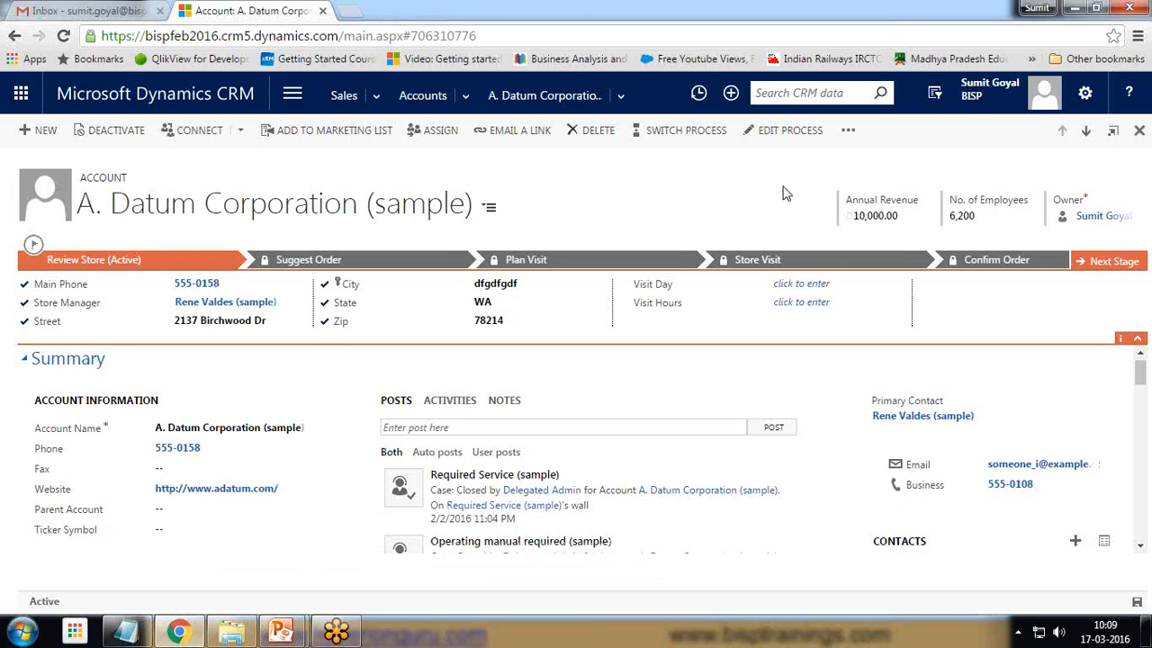
Open the account's form in the form editor and maximize the editor window.
{"action": "left_click", "coordinate": [848, 132]}
{"action": "left_click", "coordinate": [865, 155]}
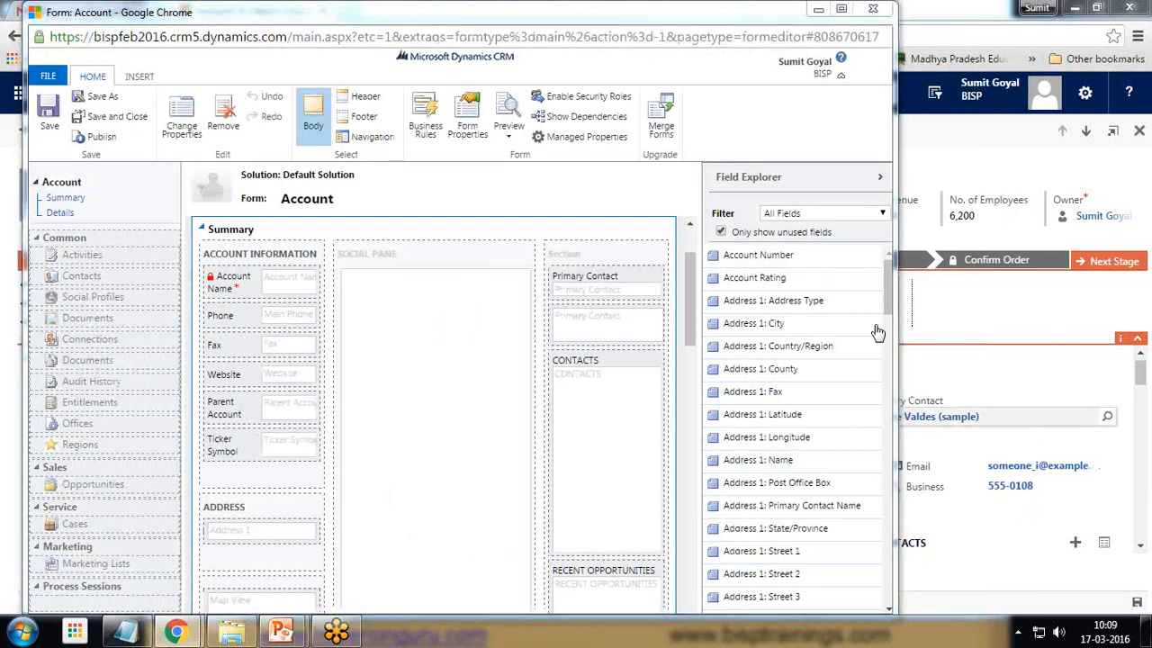
{"action": "left_click", "coordinate": [842, 8]}
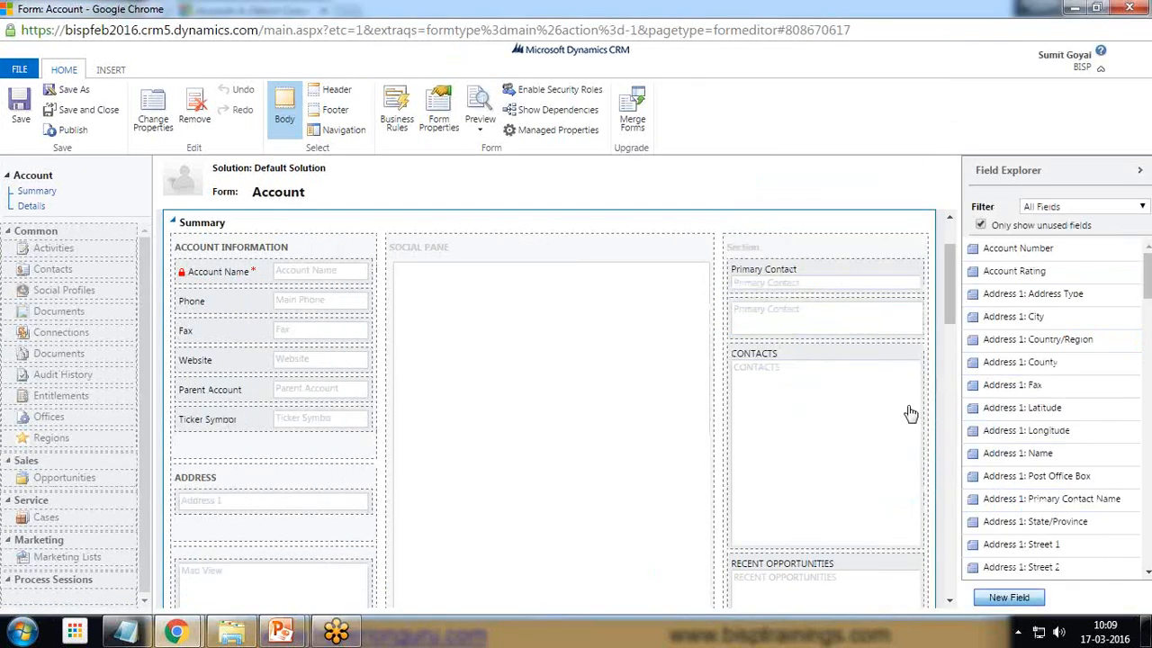
Create a new account field with display name Marital Status, auditing disabled and data type Option Set.
{"action": "left_click", "coordinate": [991, 599]}
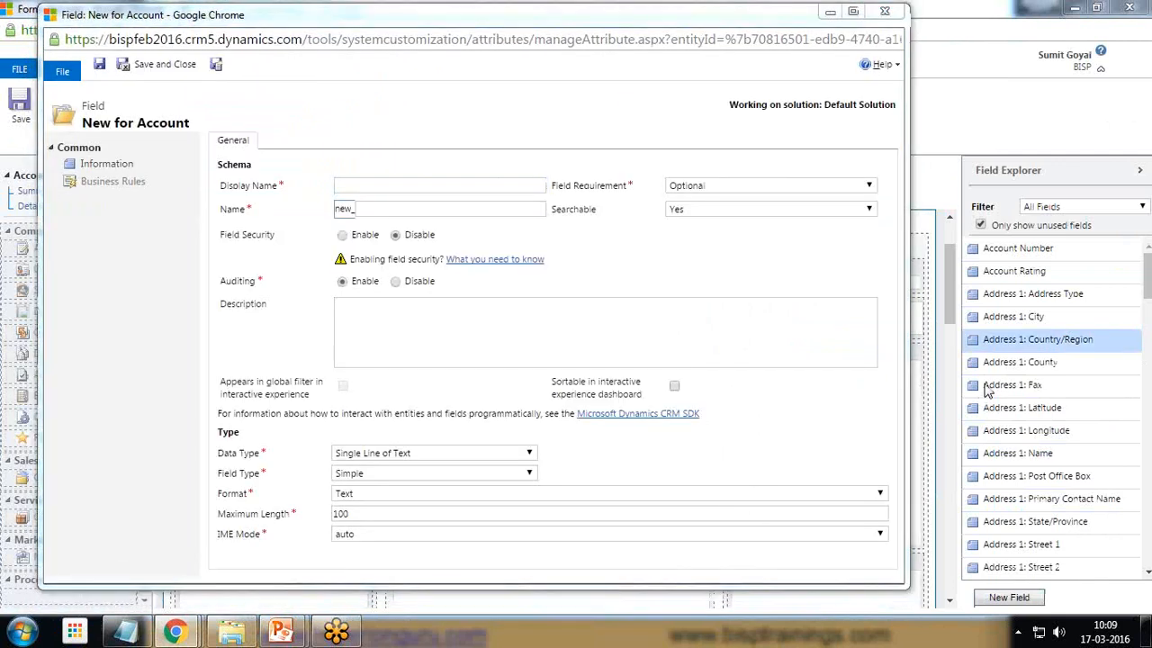
{"action": "left_click", "coordinate": [379, 182]}
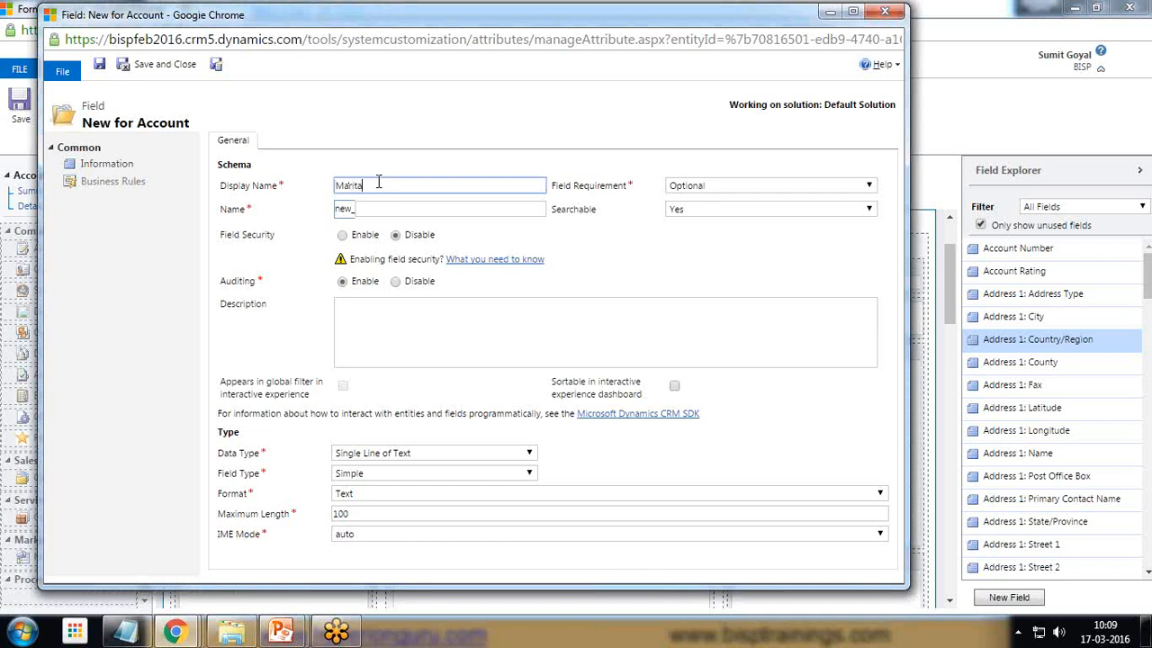
{"action": "key", "text": "Tab"}
{"action": "left_click", "coordinate": [395, 281]}
{"action": "left_click", "coordinate": [430, 455]}
{"action": "left_click", "coordinate": [378, 486]}
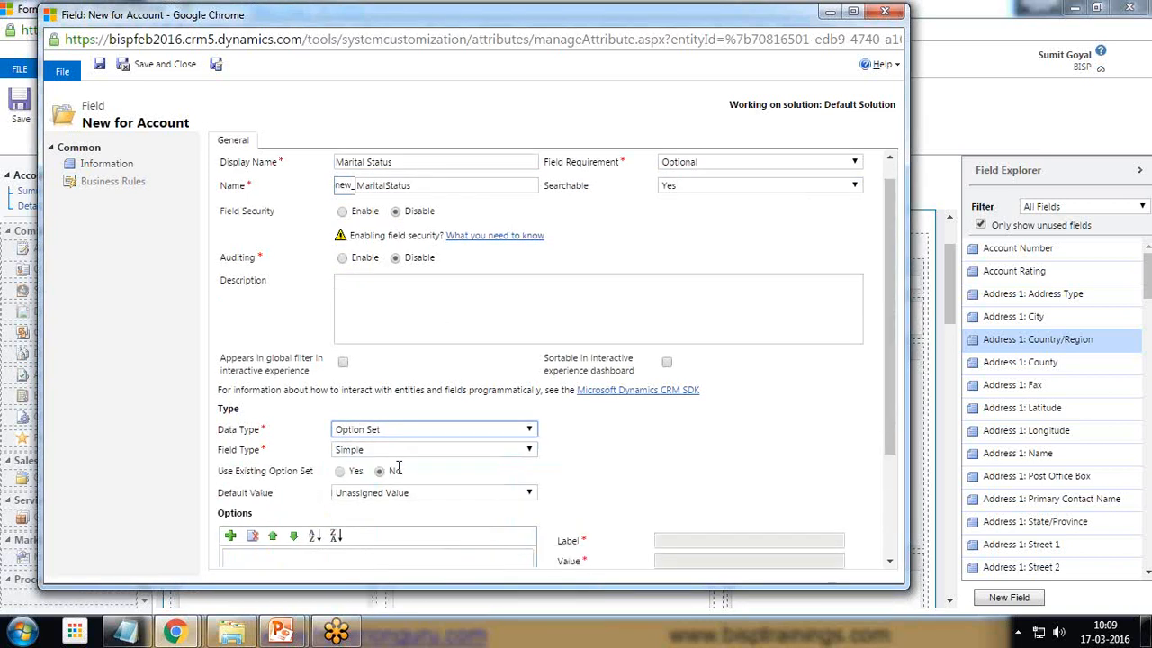
Add the options Single and Married to the Marital Status option set.
{"action": "scroll", "coordinate": [315, 423], "scroll_direction": "down", "scroll_amount": 3}
{"action": "left_click", "coordinate": [230, 385]}
{"action": "left_click_drag", "start_coordinate": [702, 390], "coordinate": [653, 392]}
{"action": "type", "text": "Single"}
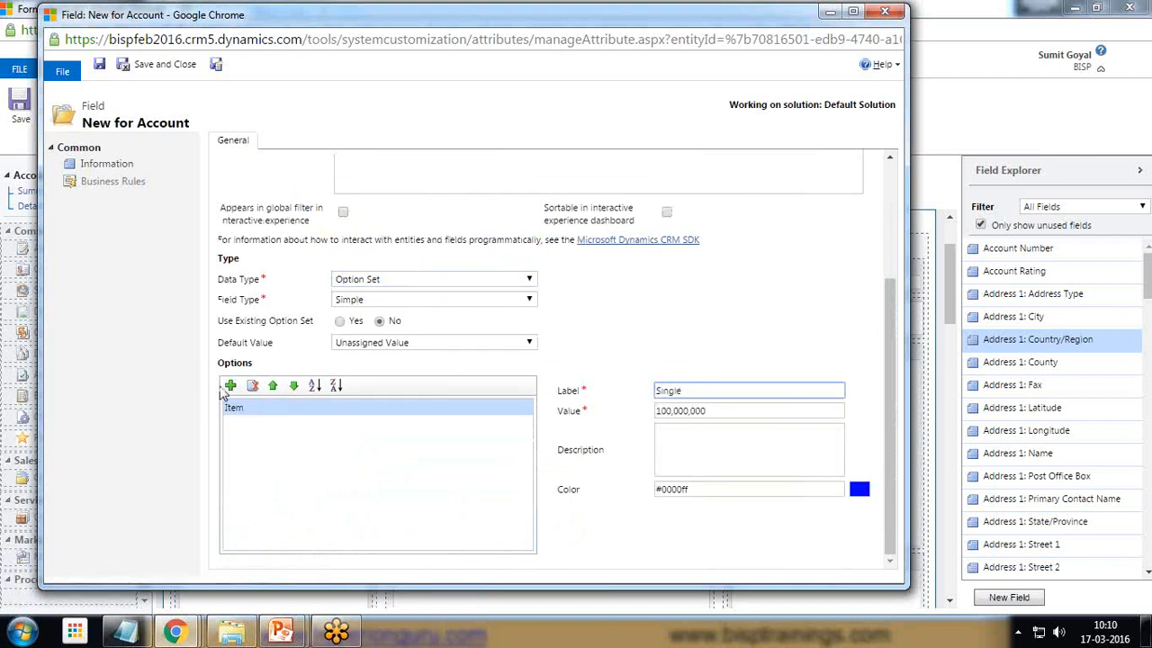
{"action": "left_click", "coordinate": [230, 385]}
{"action": "left_click_drag", "start_coordinate": [690, 396], "coordinate": [600, 392]}
{"action": "type", "text": "Married"}
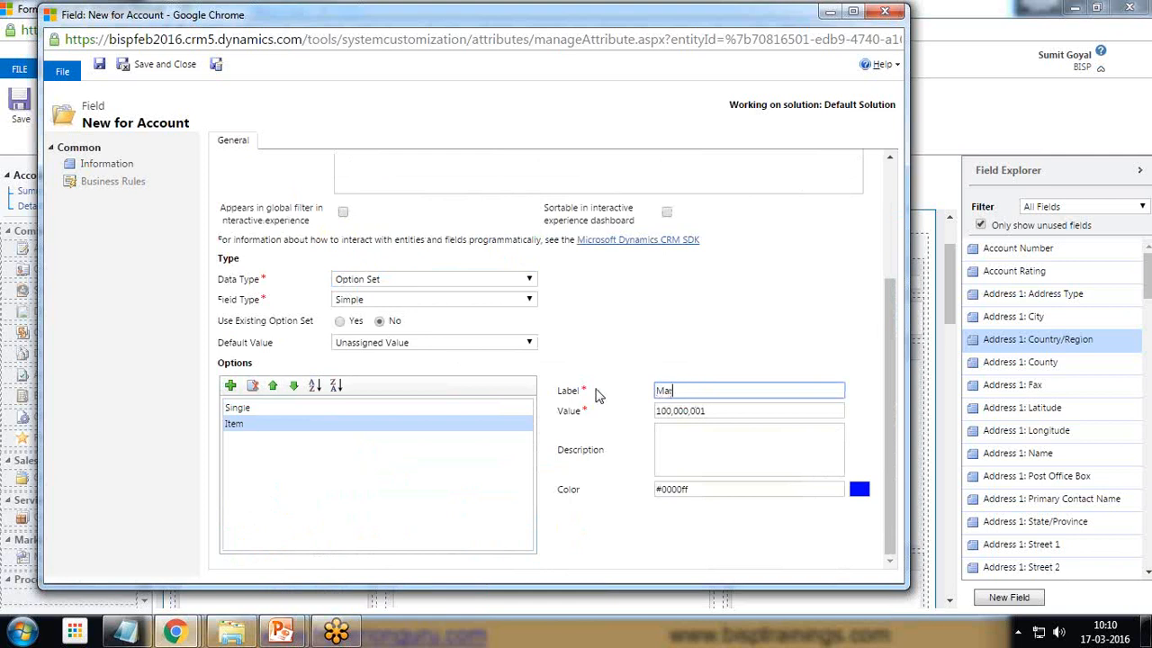
Add the options Separated and Widow to the Marital Status option set.
{"action": "left_click", "coordinate": [231, 386]}
{"action": "left_click_drag", "start_coordinate": [693, 393], "coordinate": [615, 404]}
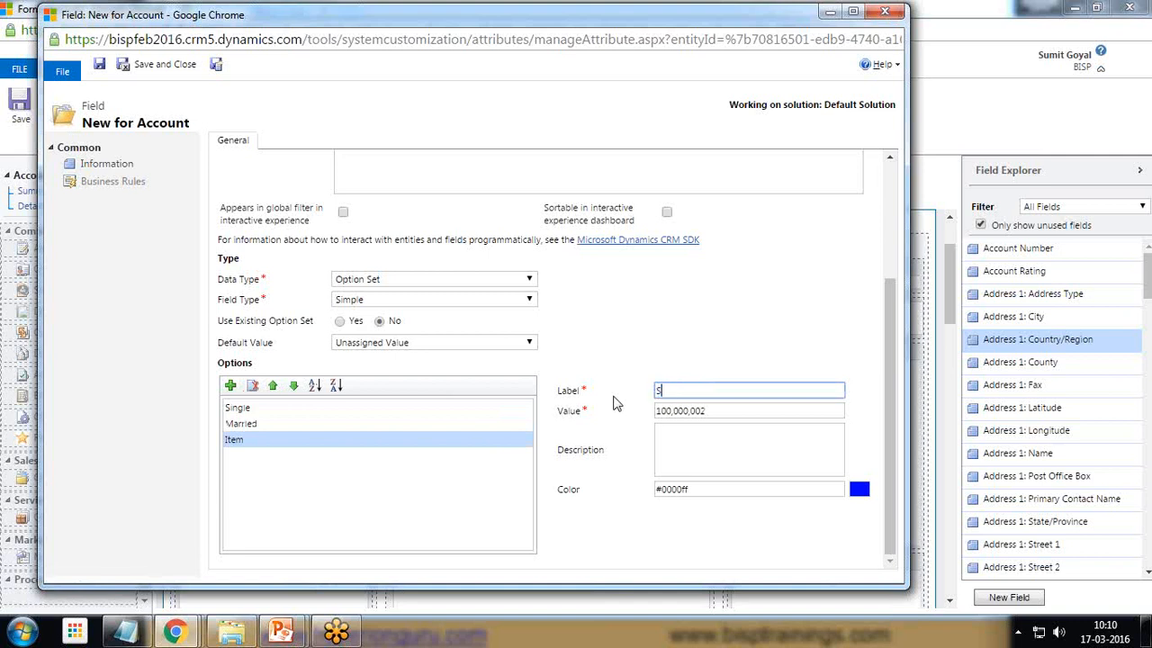
{"action": "type", "text": "Separated"}
{"action": "left_click", "coordinate": [232, 385]}
{"action": "left_click_drag", "start_coordinate": [697, 391], "coordinate": [531, 394]}
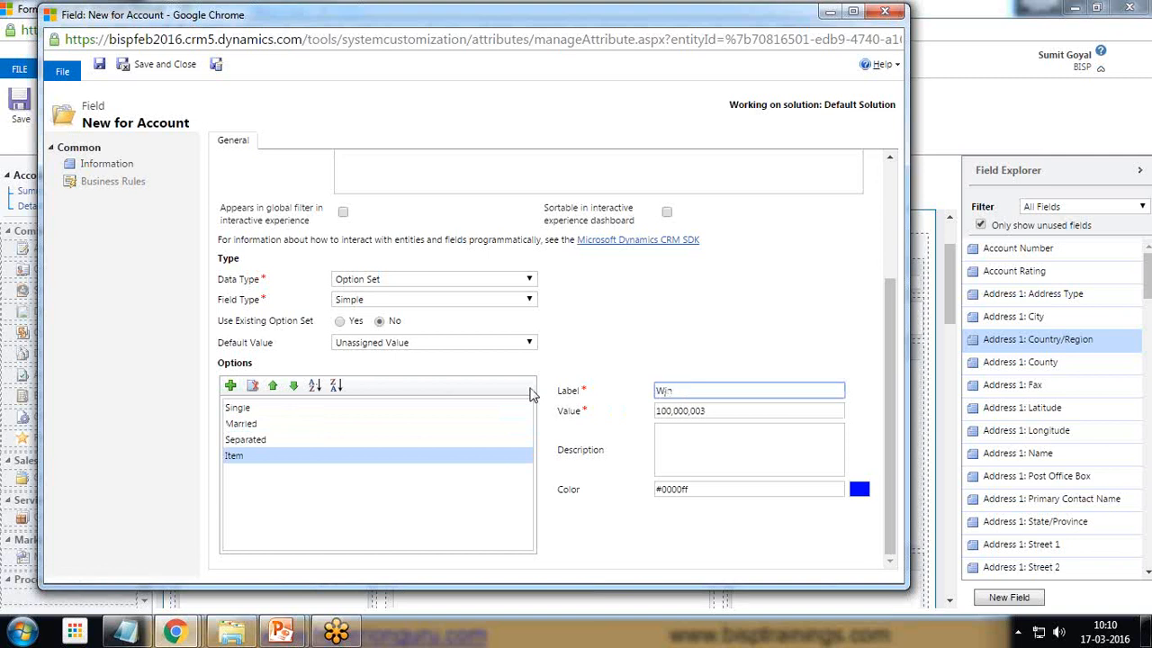
{"action": "type", "text": "Widow"}
Add the option Divorced to the option set, then save and close the new field.
{"action": "left_click", "coordinate": [231, 385]}
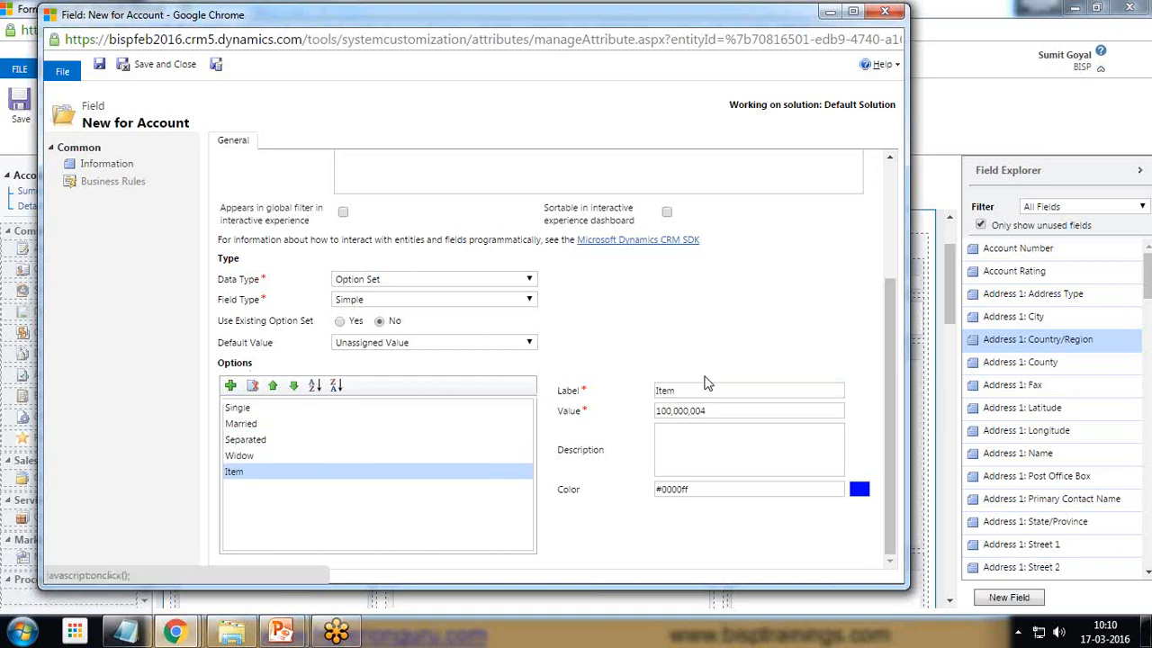
{"action": "left_click_drag", "start_coordinate": [699, 390], "coordinate": [586, 391]}
{"action": "type", "text": "Divorced"}
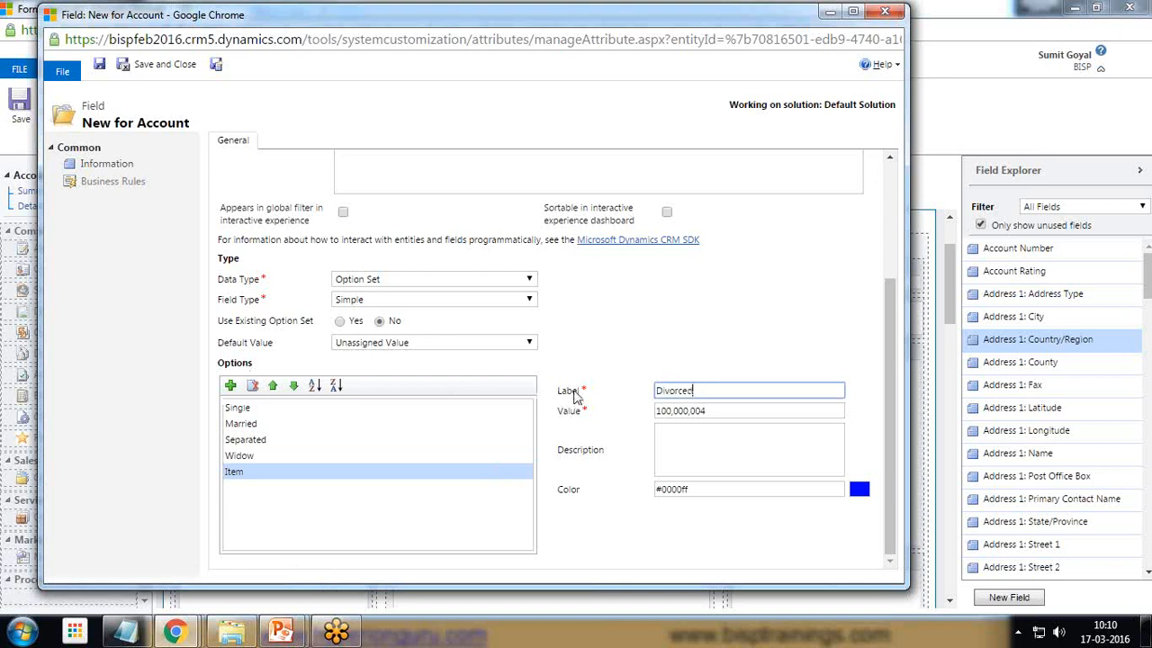
{"action": "left_click", "coordinate": [378, 541]}
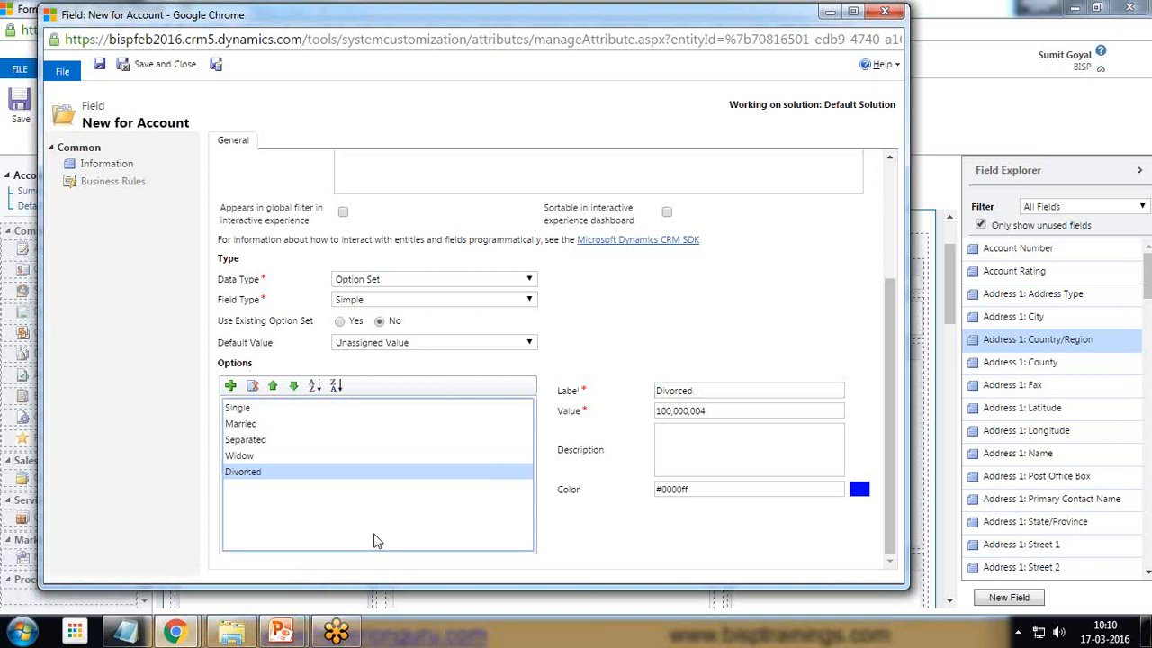
{"action": "scroll", "coordinate": [405, 486], "scroll_direction": "up", "scroll_amount": 2}
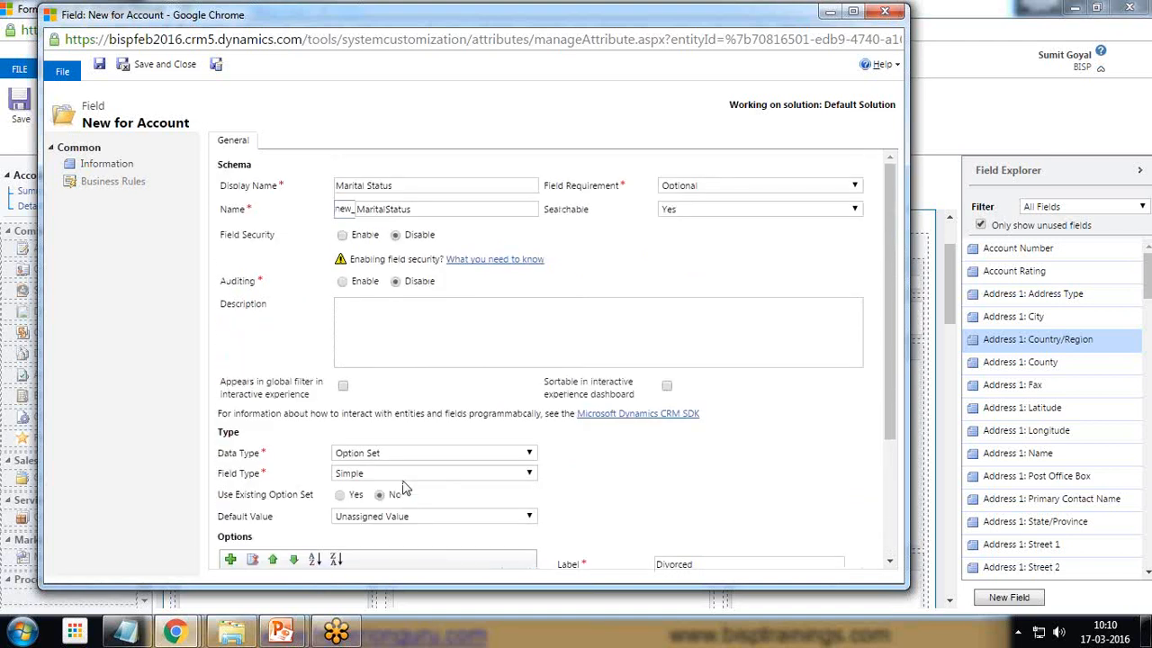
{"action": "scroll", "coordinate": [402, 487], "scroll_direction": "down", "scroll_amount": 2}
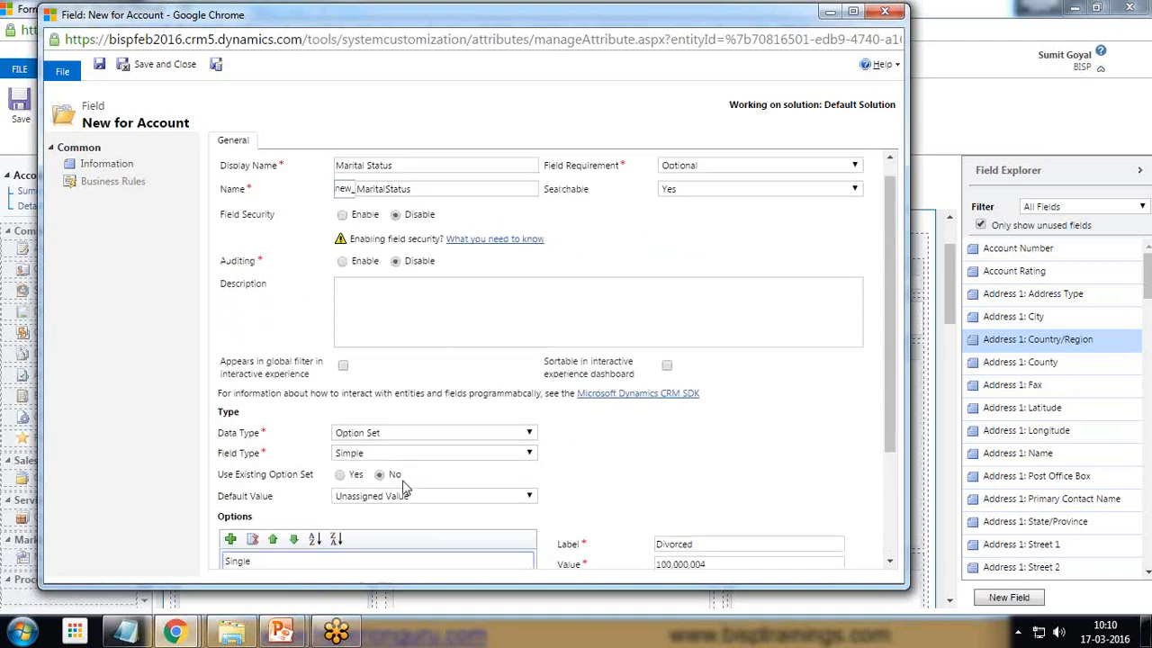
{"action": "left_click", "coordinate": [144, 66]}
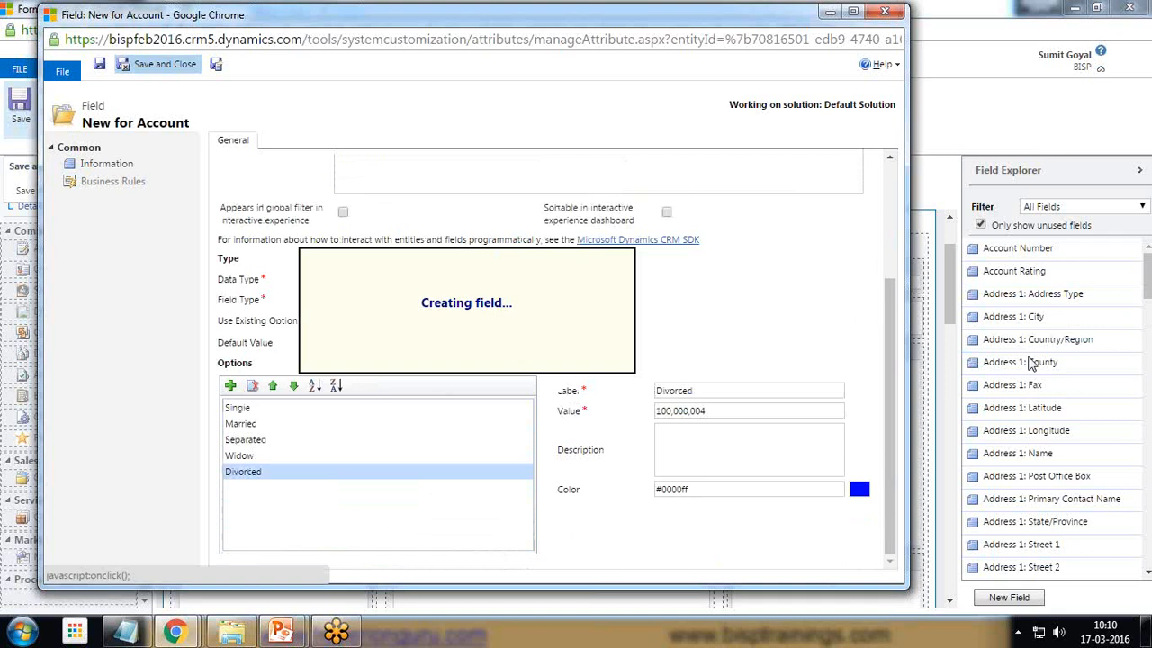
Filter the available fields to custom fields and place Marital Status below Ticker Symbol in the Account Information section.
{"action": "left_click", "coordinate": [1070, 207]}
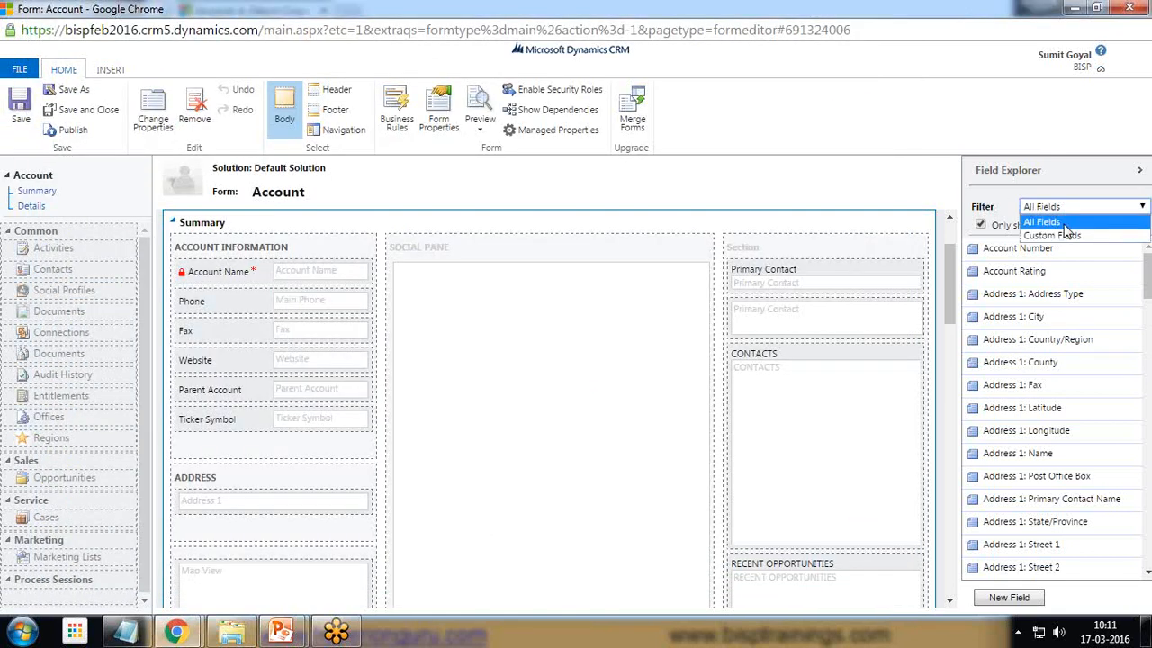
{"action": "left_click", "coordinate": [1054, 233]}
{"action": "left_click_drag", "start_coordinate": [1017, 252], "coordinate": [257, 439]}
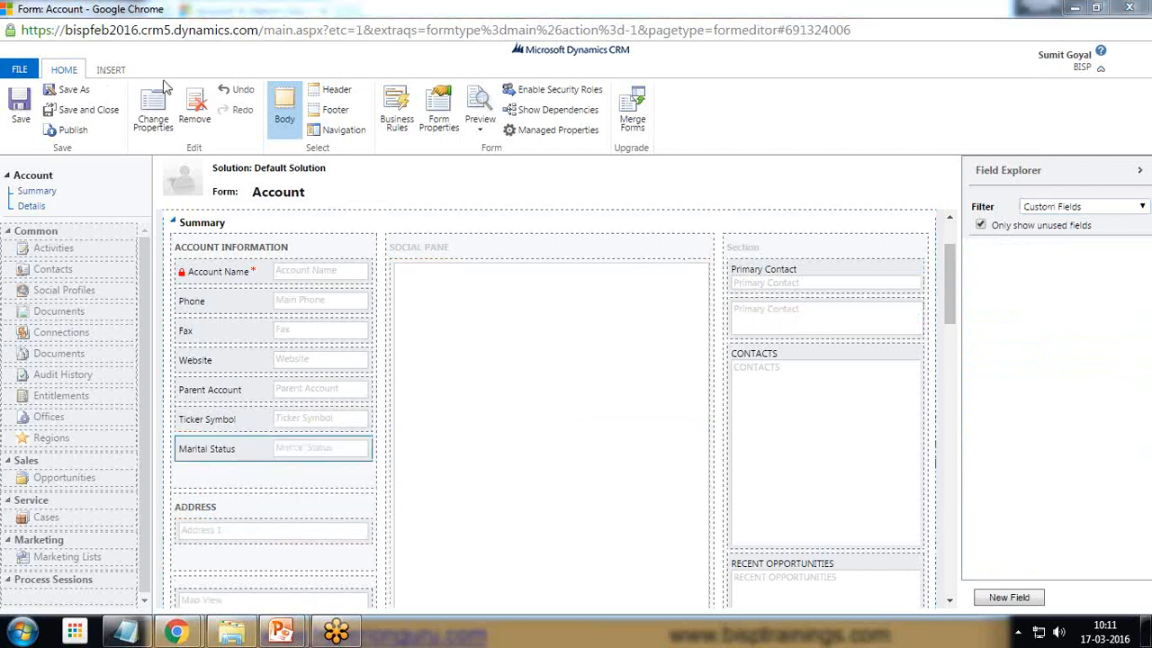
Save and publish the modified Account form, then close the form editor.
{"action": "left_click", "coordinate": [19, 107]}
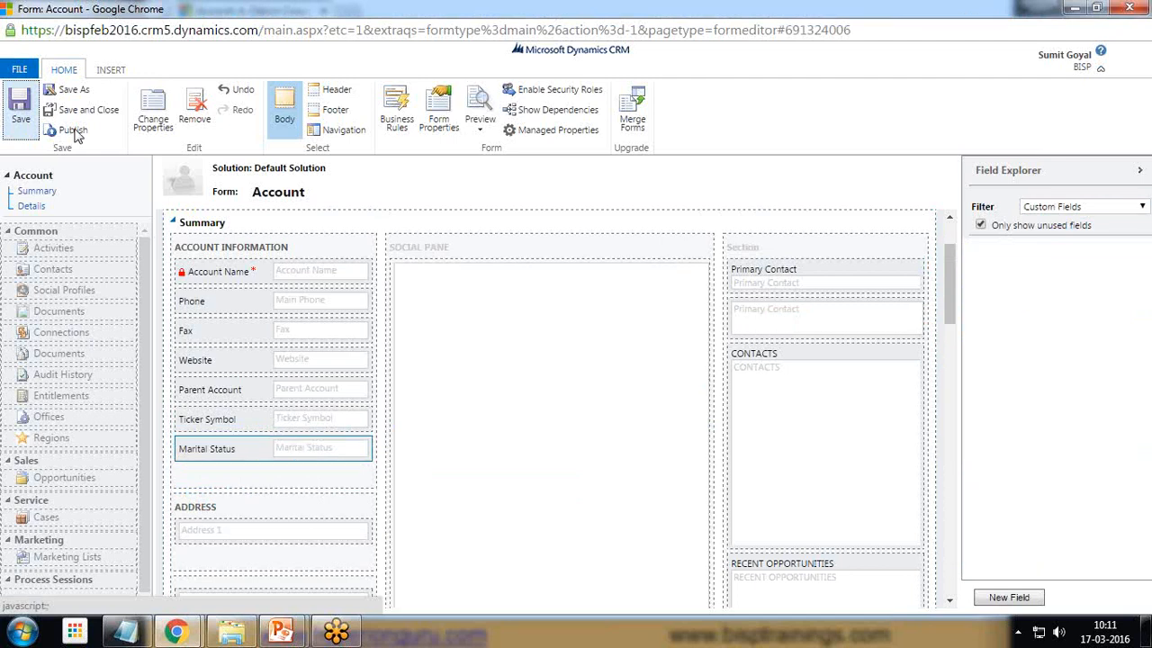
{"action": "left_click", "coordinate": [73, 132]}
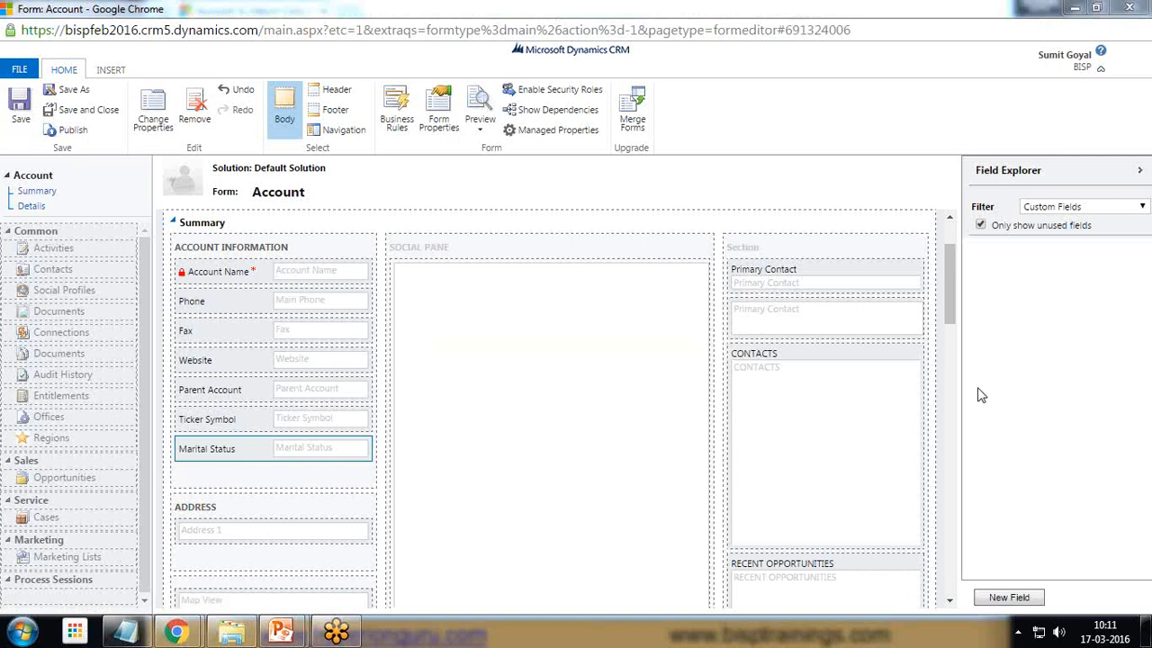
{"action": "left_click", "coordinate": [87, 109]}
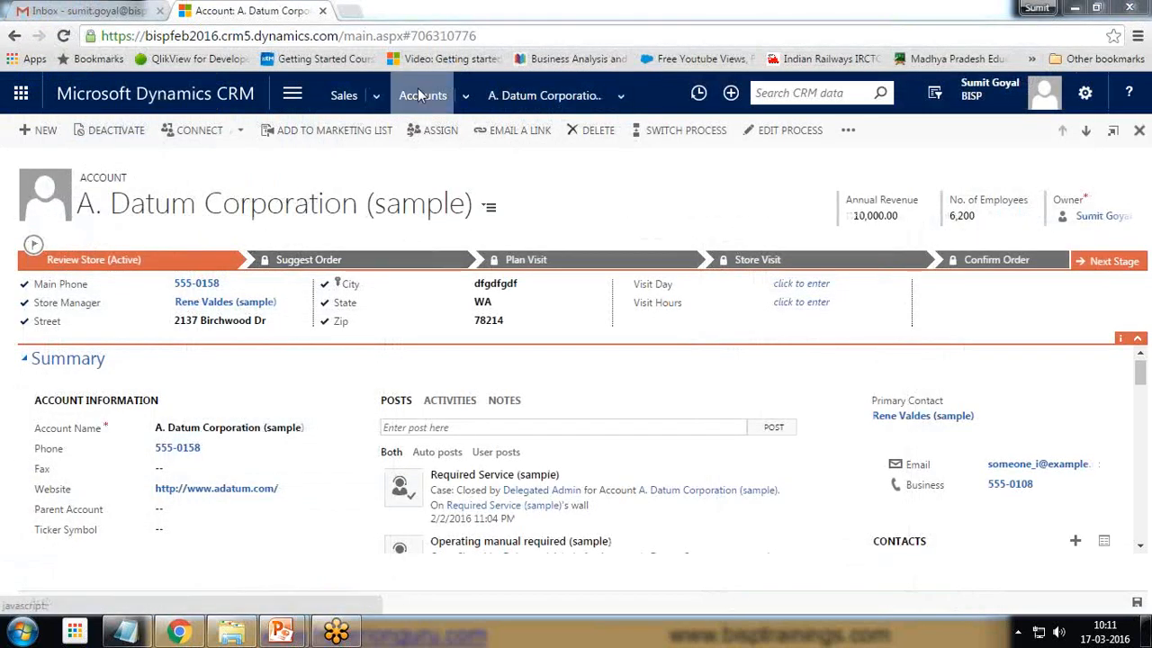
Reopen the A. Datum Corporation (sample) account and inspect the choices offered by its Marital Status field.
{"action": "left_click", "coordinate": [420, 96]}
{"action": "left_click", "coordinate": [97, 248]}
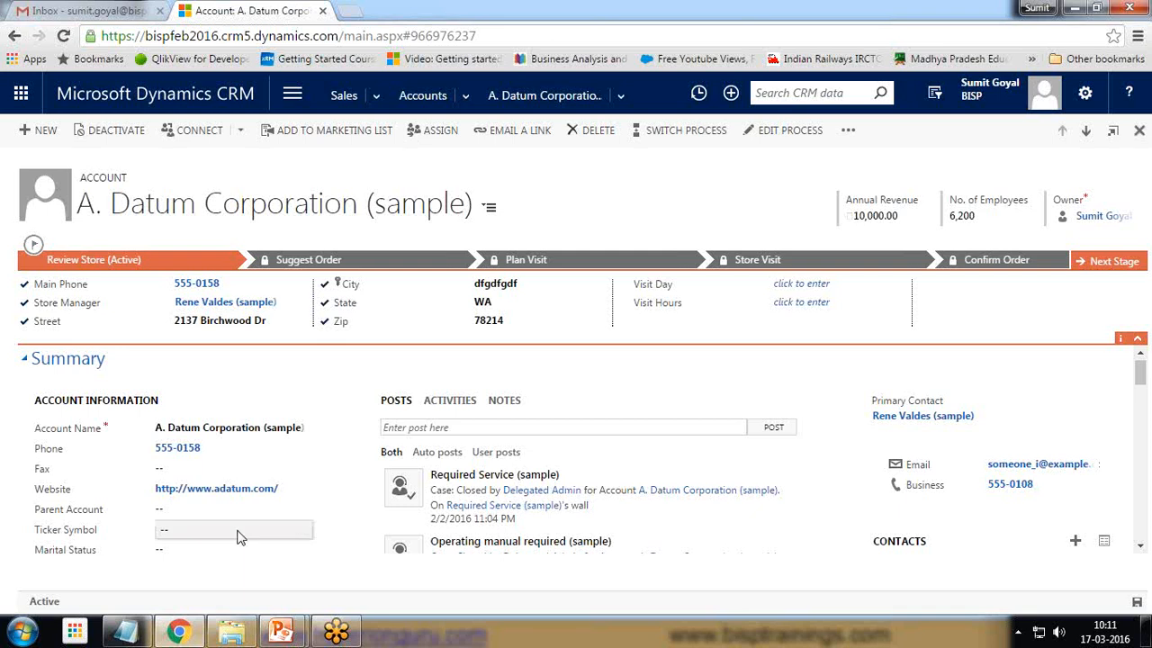
{"action": "left_click", "coordinate": [189, 551]}
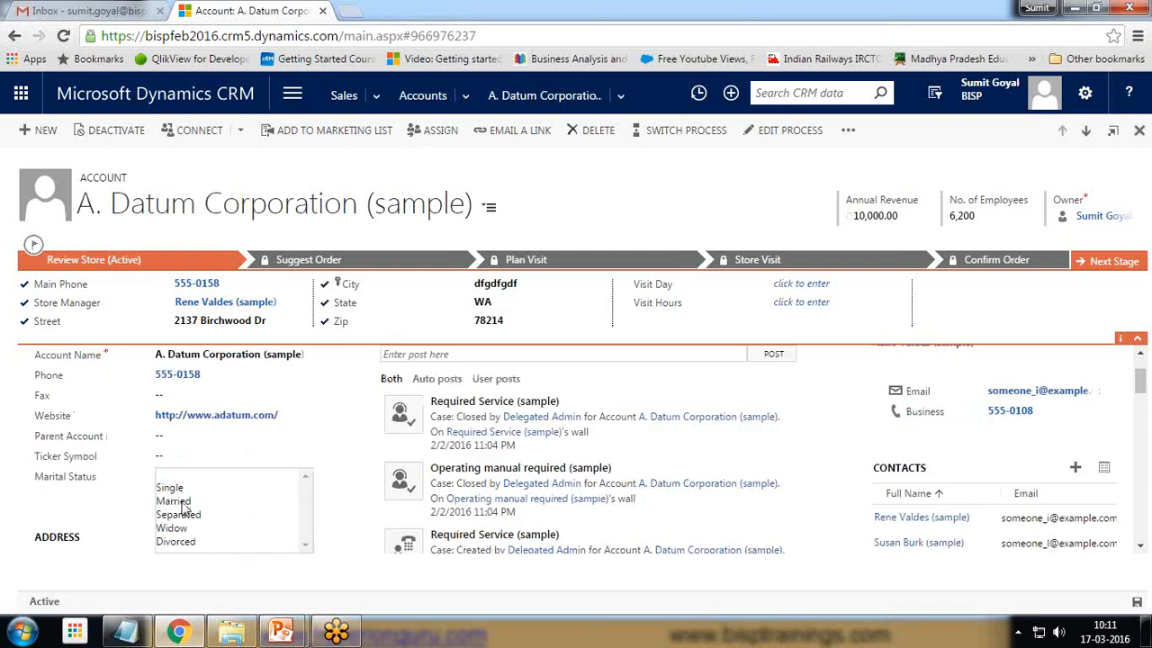
{"action": "left_click", "coordinate": [34, 515]}
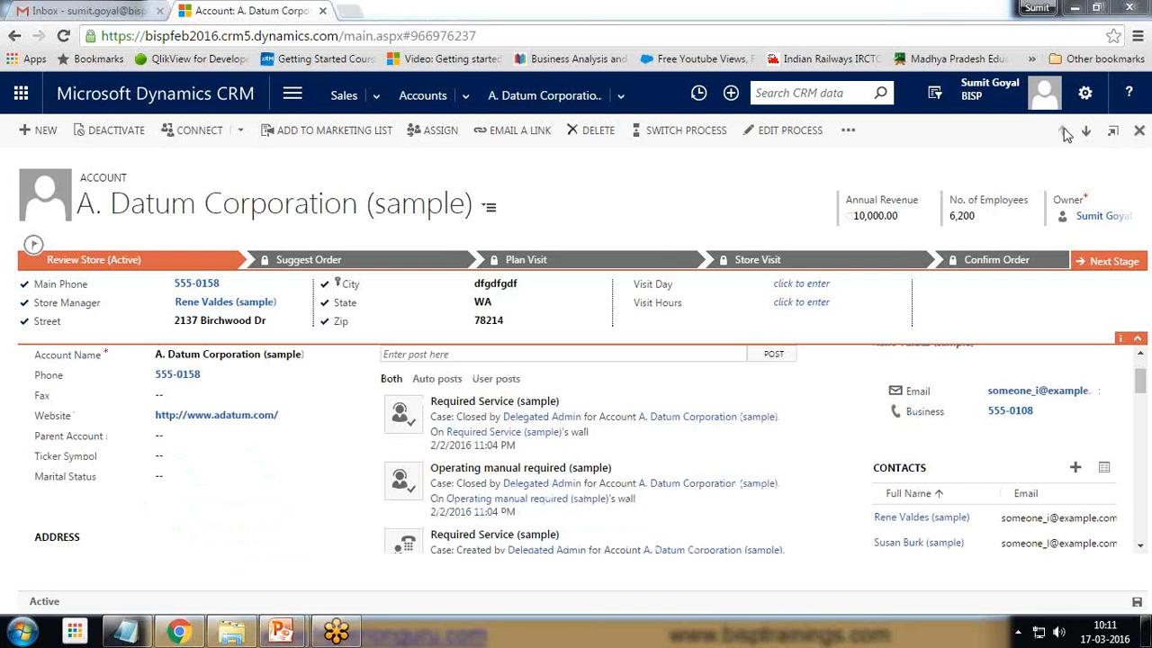
Set the user interface language to German in the personal options and apply the change.
{"action": "left_click", "coordinate": [1086, 93]}
{"action": "left_click", "coordinate": [986, 135]}
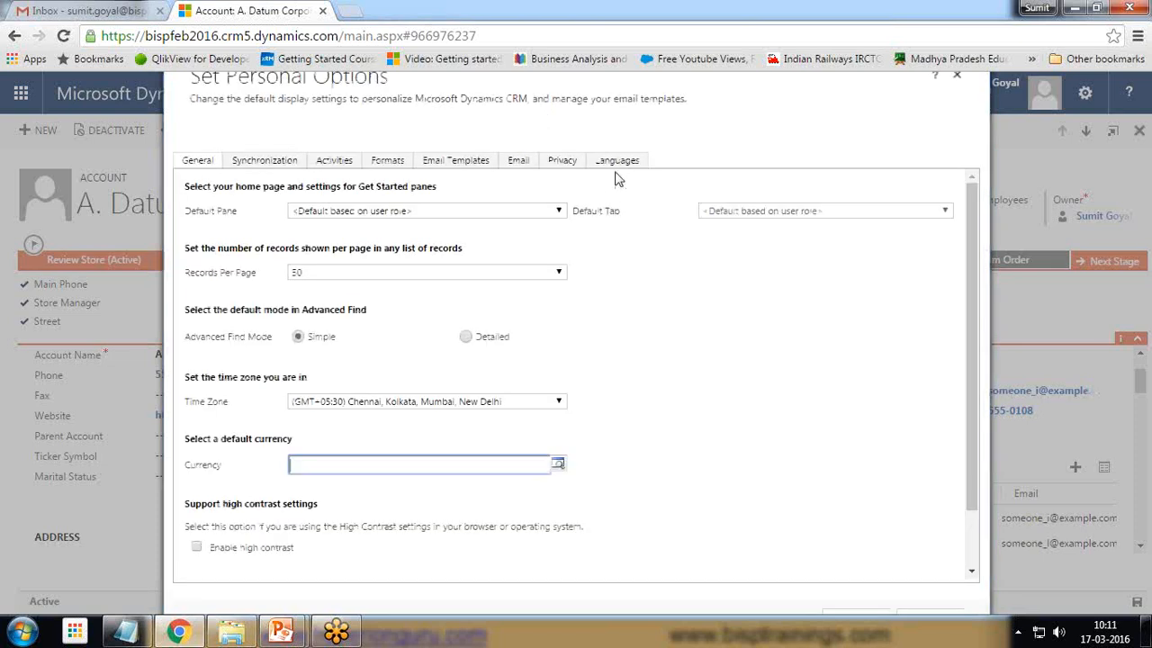
{"action": "left_click", "coordinate": [620, 163]}
{"action": "left_click", "coordinate": [405, 252]}
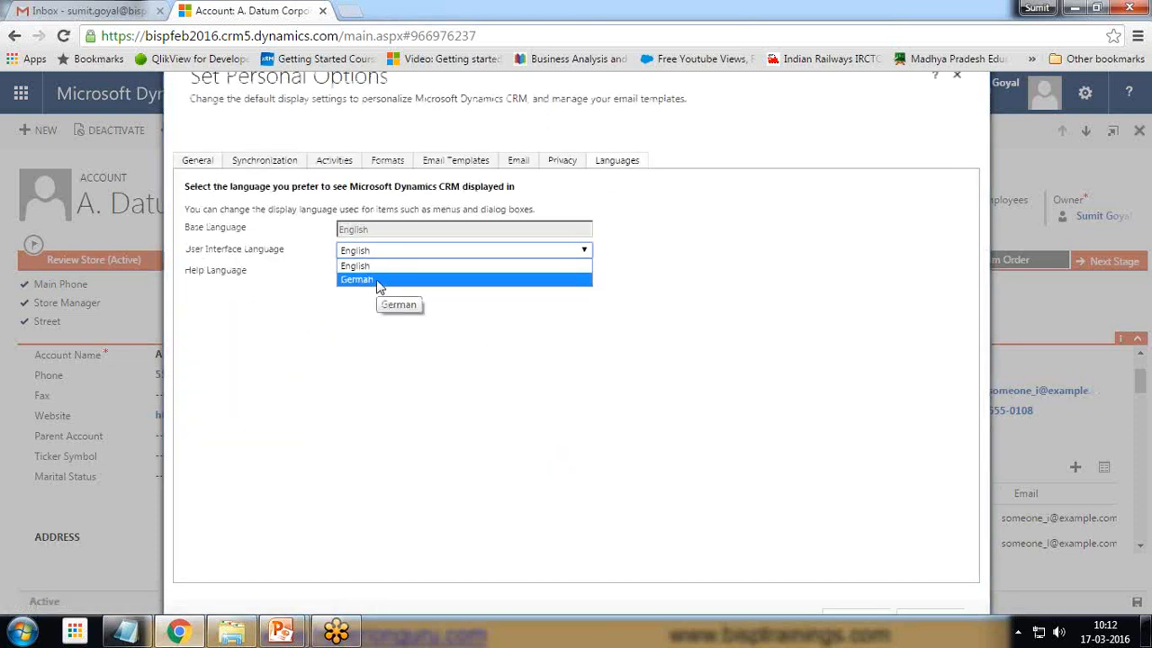
{"action": "left_click", "coordinate": [379, 281]}
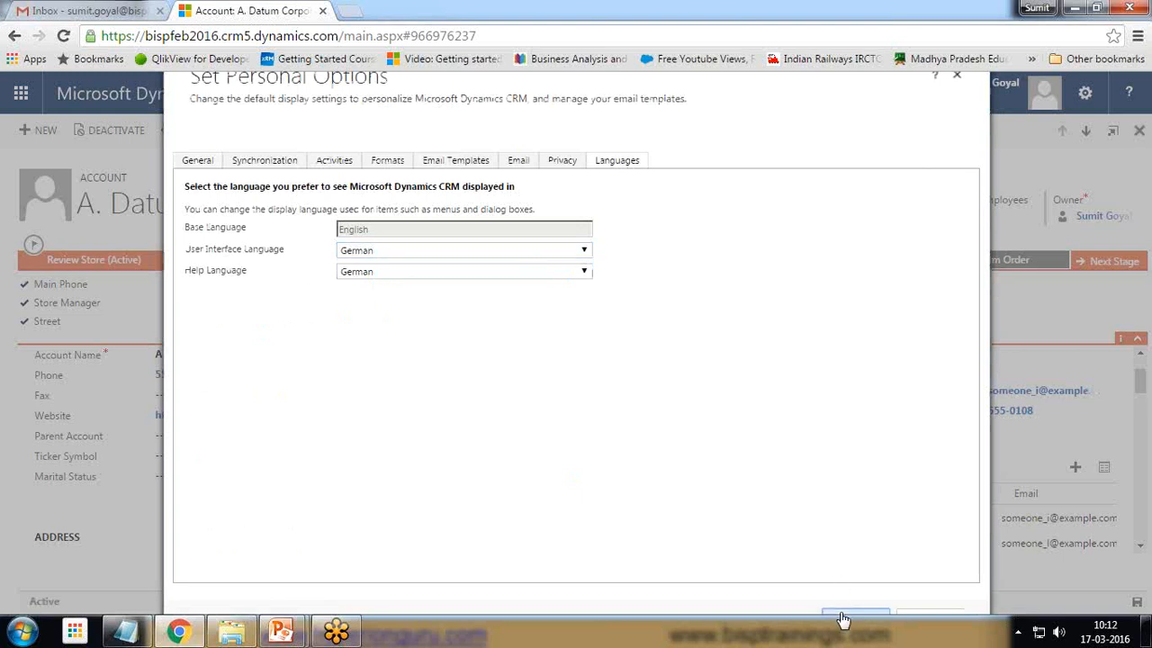
{"action": "left_click", "coordinate": [842, 620]}
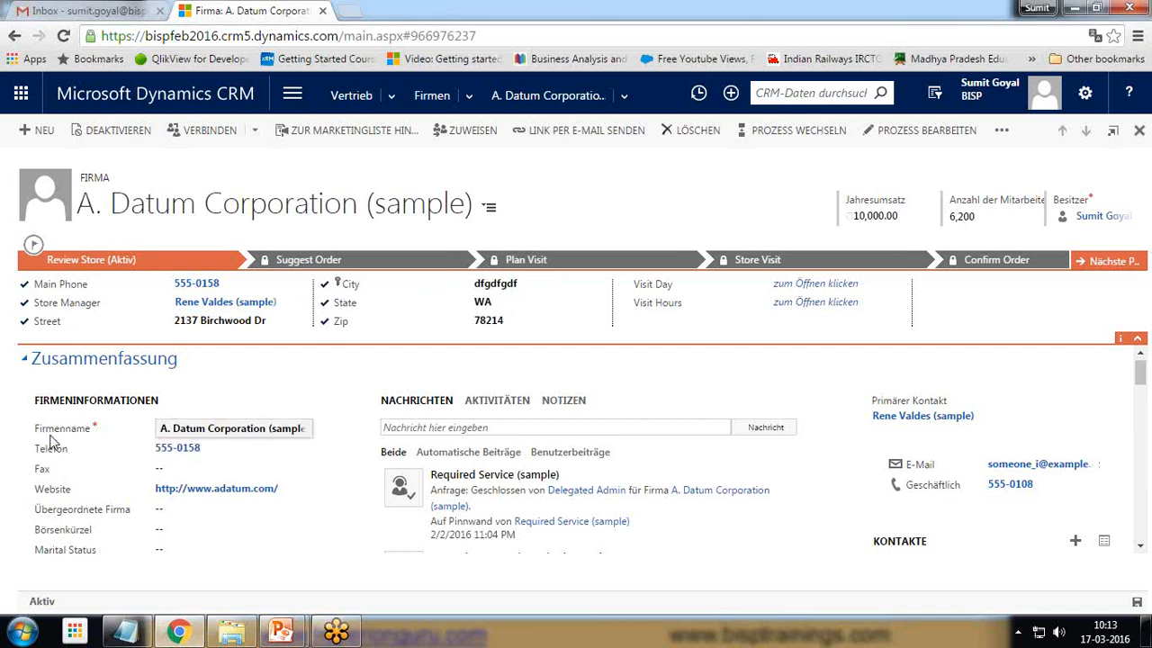
Inspect the Marital Status label and options in the German interface, trying Single and resetting the field to blank.
{"action": "left_click", "coordinate": [63, 558]}
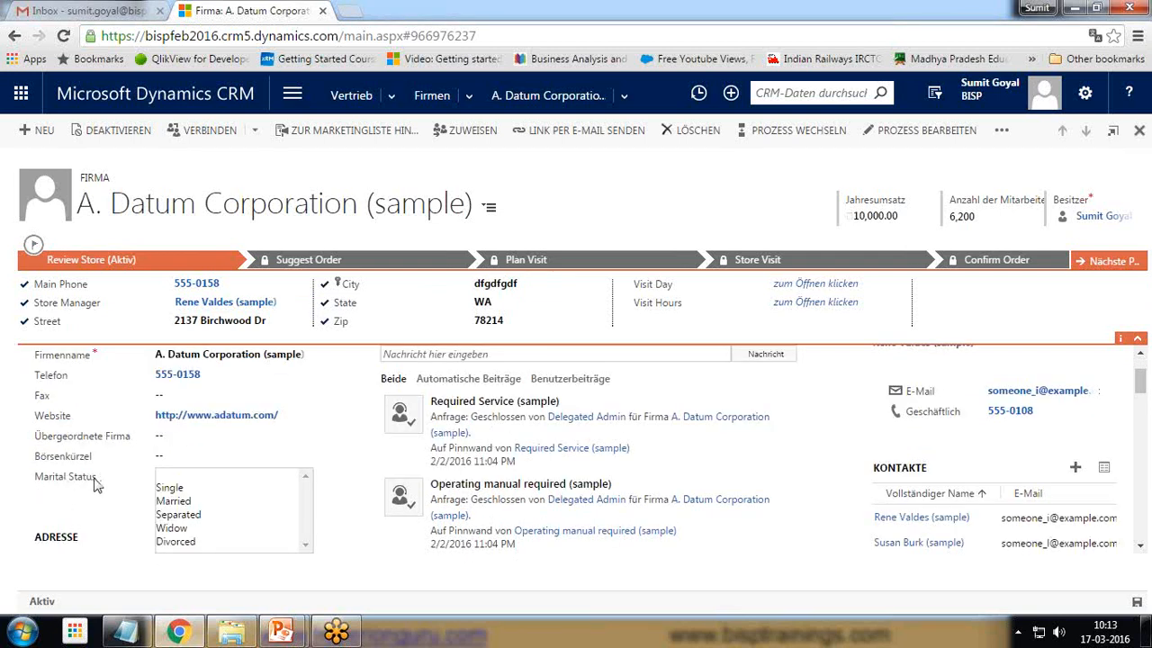
{"action": "left_click", "coordinate": [177, 488]}
{"action": "left_click", "coordinate": [176, 490]}
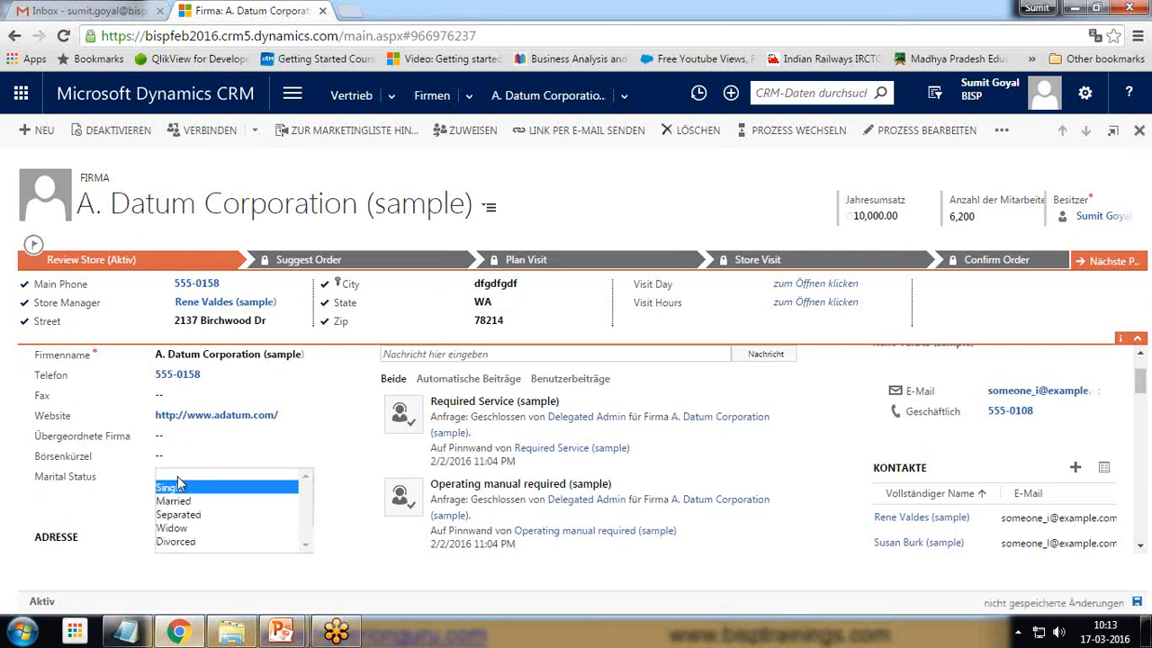
{"action": "left_click", "coordinate": [176, 479]}
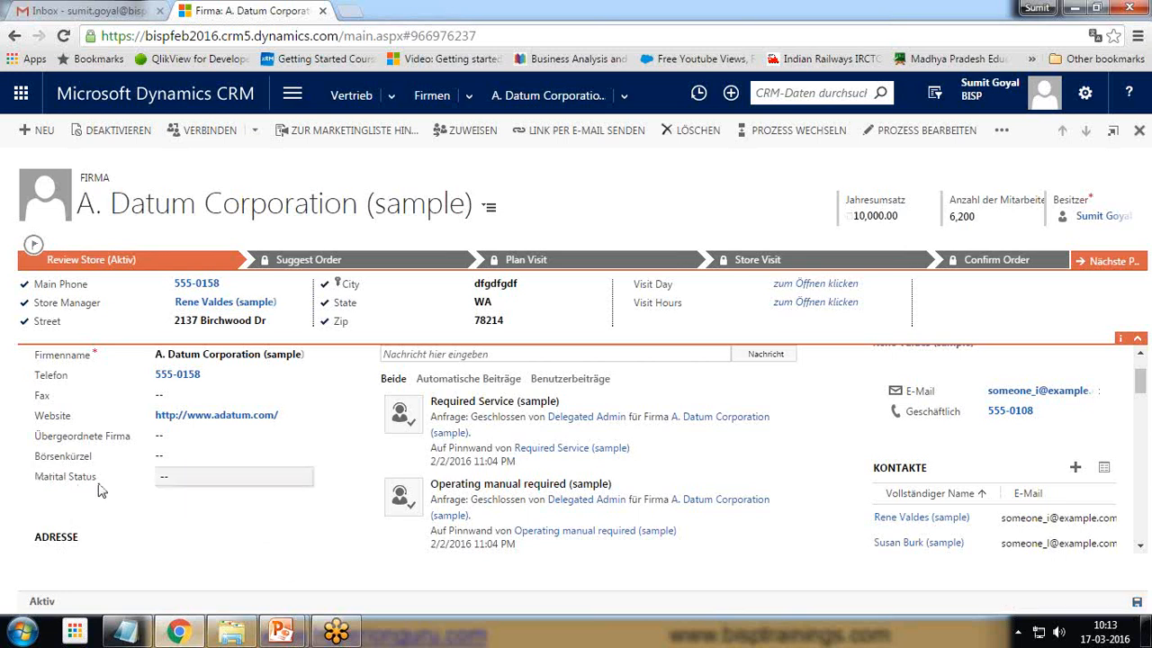
Recheck the choices offered by the Marital Status field on the German account form.
{"action": "left_click", "coordinate": [195, 485]}
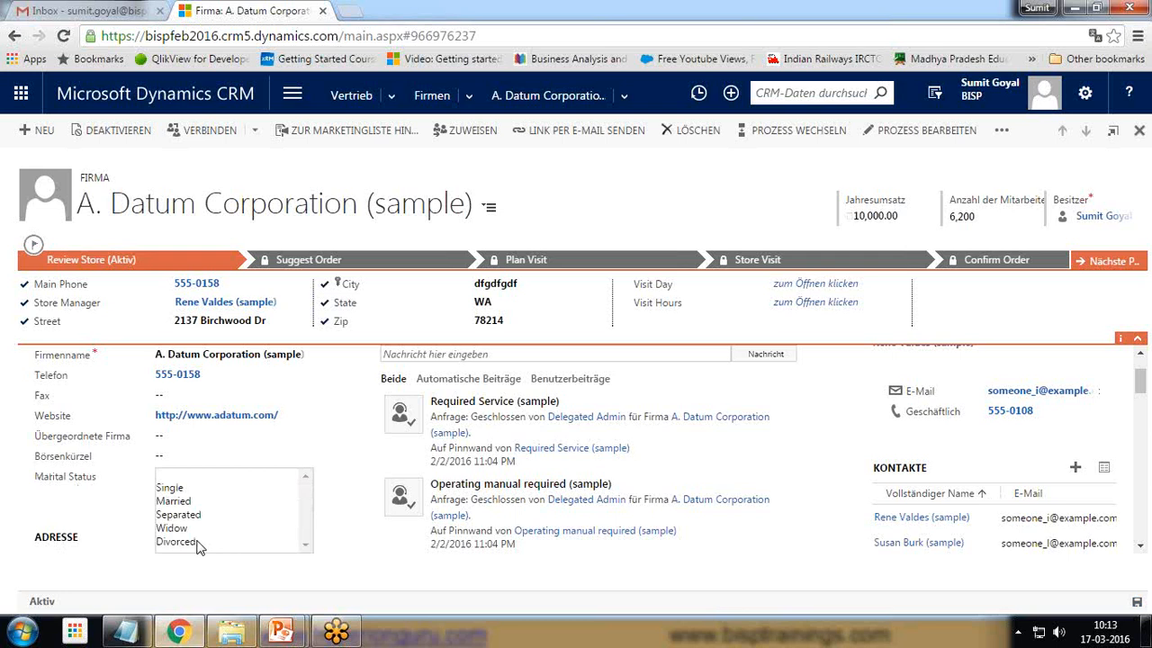
{"action": "left_click", "coordinate": [93, 518]}
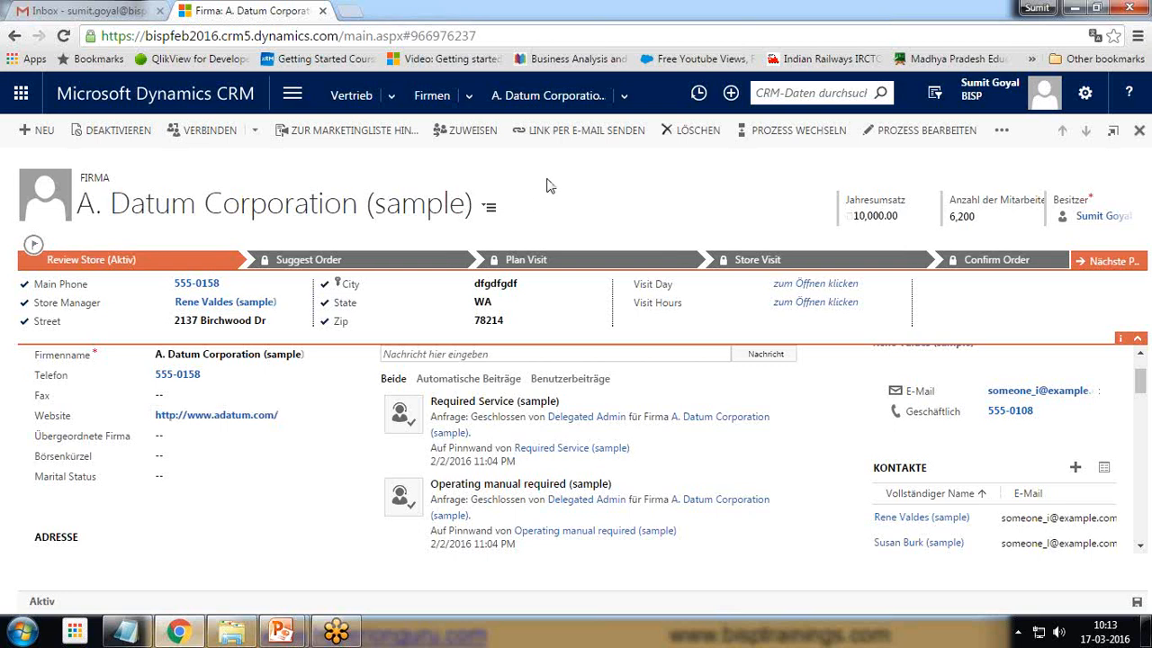
Switch the user interface language back to English in the personal options and apply the change.
{"action": "left_click", "coordinate": [293, 99]}
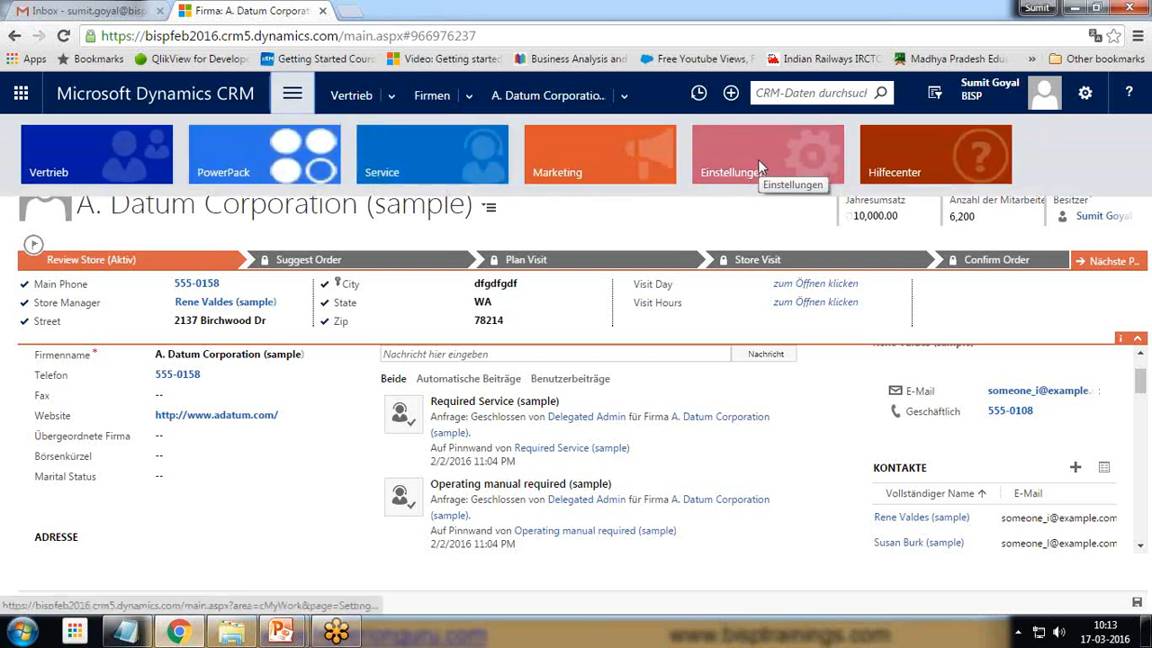
{"action": "left_click", "coordinate": [1087, 94]}
{"action": "left_click", "coordinate": [991, 131]}
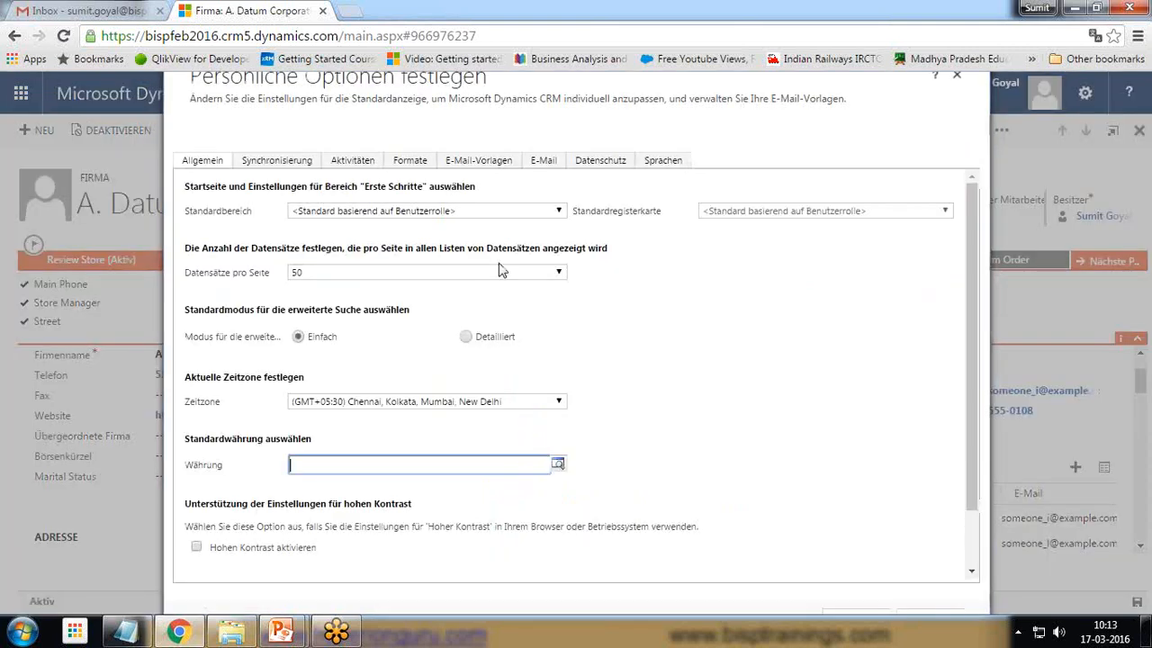
{"action": "left_click", "coordinate": [652, 162]}
{"action": "left_click", "coordinate": [393, 255]}
{"action": "left_click", "coordinate": [380, 280]}
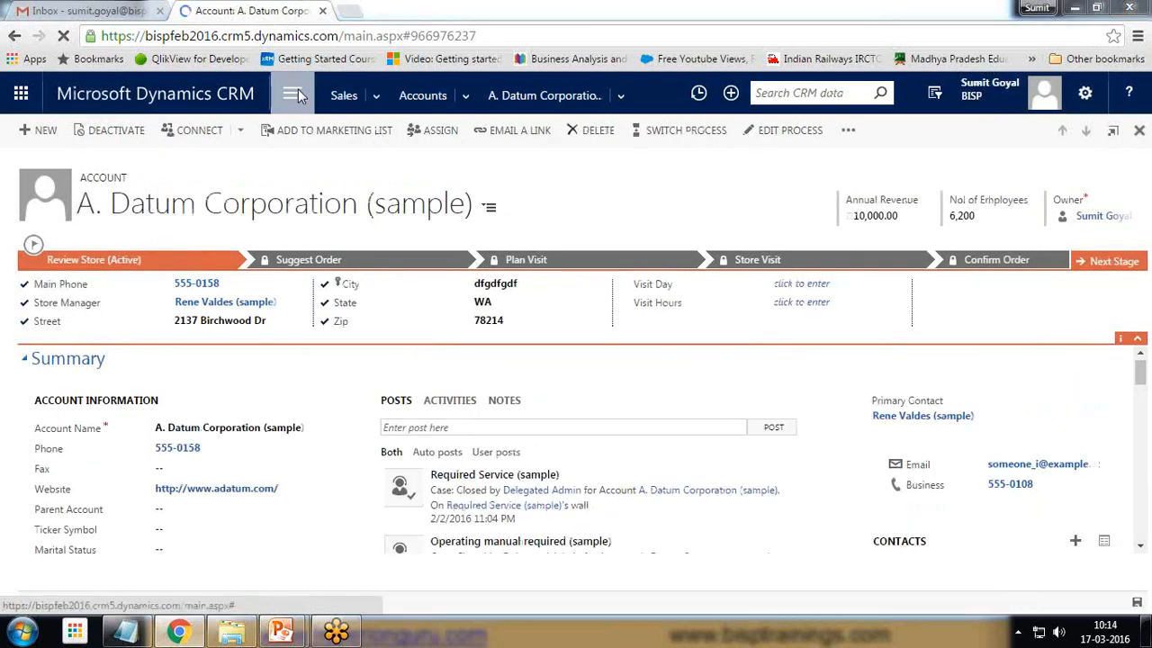
Go to the Solutions list in the Settings area and start a new solution.
{"action": "left_click", "coordinate": [292, 93]}
{"action": "left_click", "coordinate": [765, 149]}
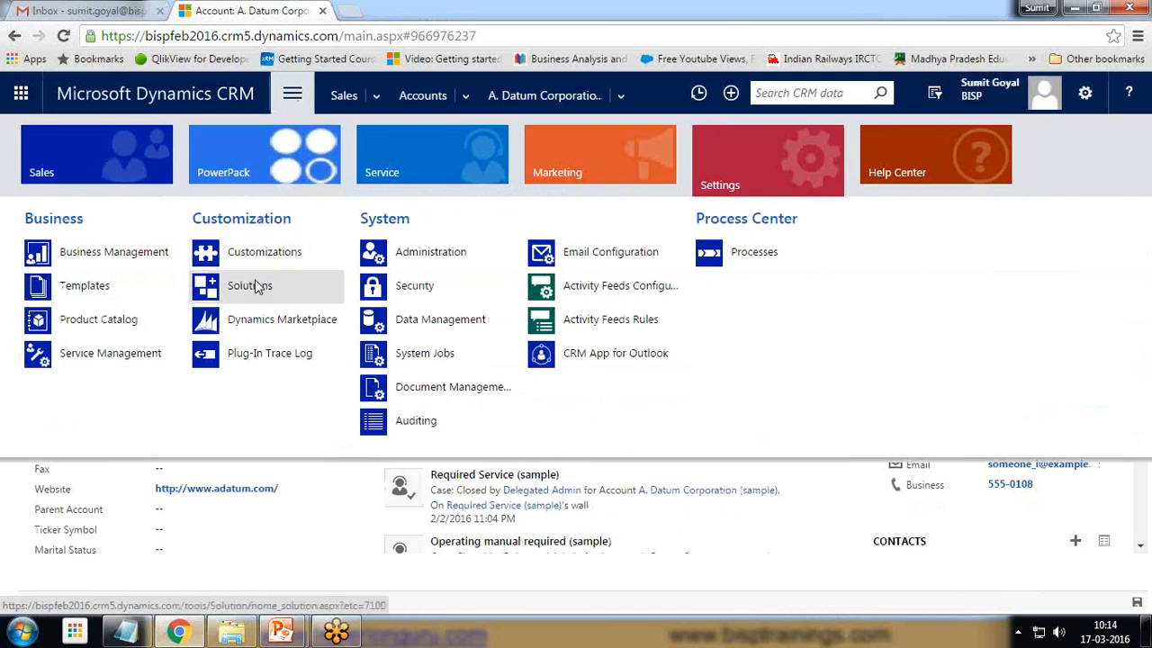
{"action": "left_click", "coordinate": [250, 286]}
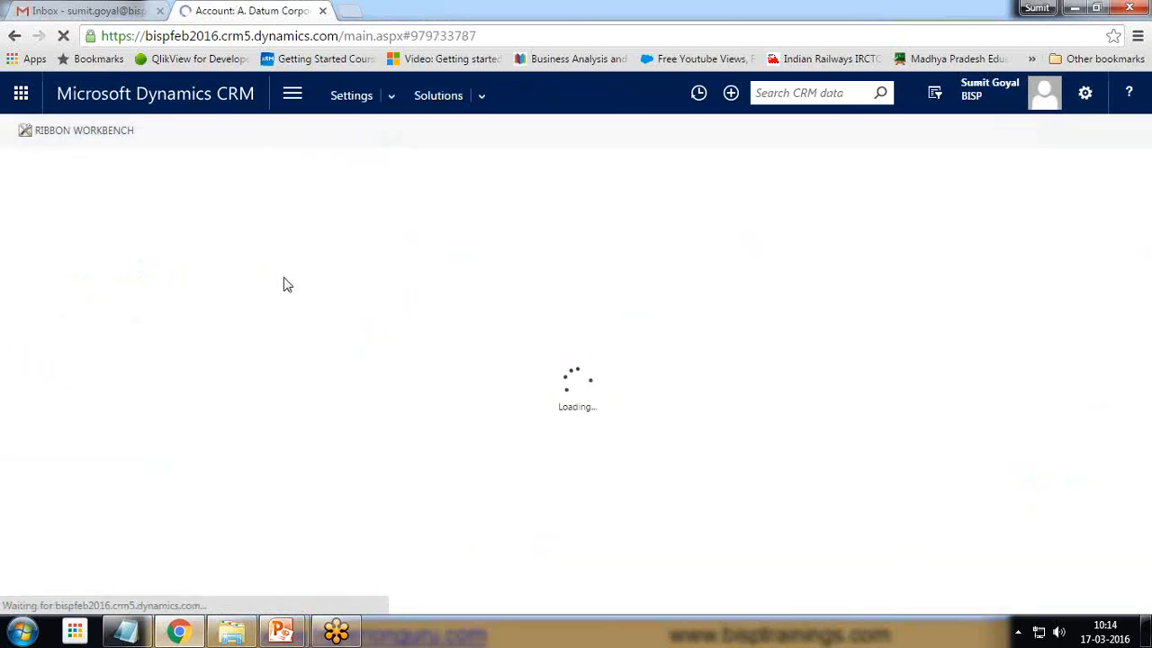
{"action": "left_click", "coordinate": [27, 214]}
{"action": "left_click_drag", "start_coordinate": [396, 45], "coordinate": [276, 45]}
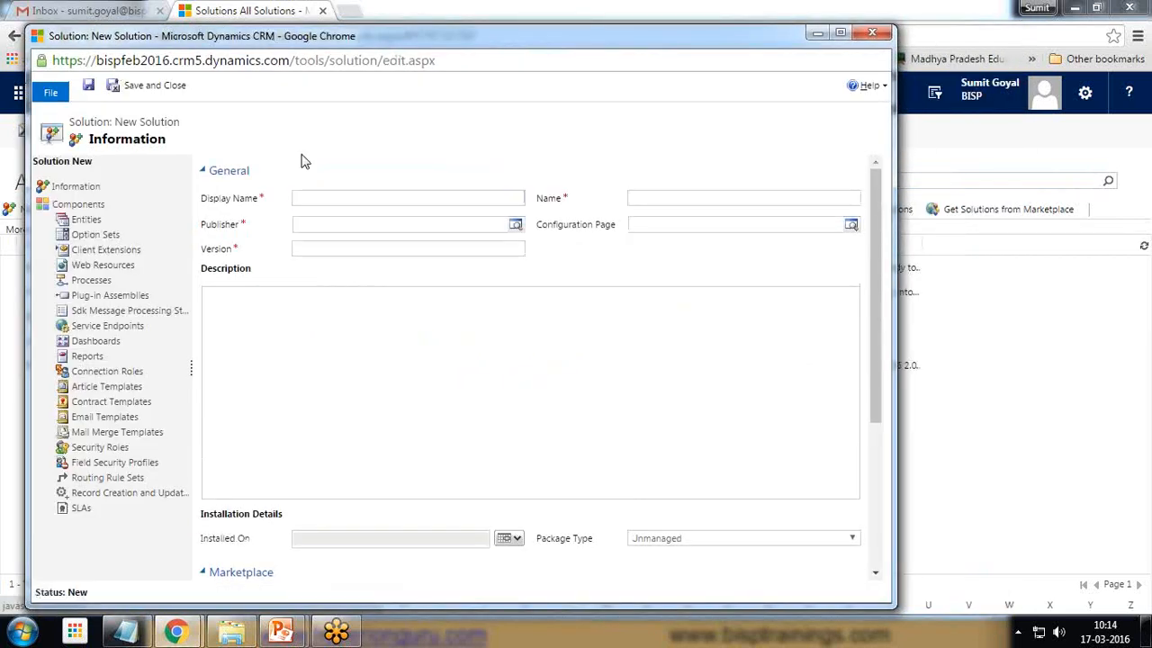
Name the solution Custom Translation, assign Default Publisher for bispfeb2016 and version 1.0, and save it.
{"action": "left_click", "coordinate": [359, 206]}
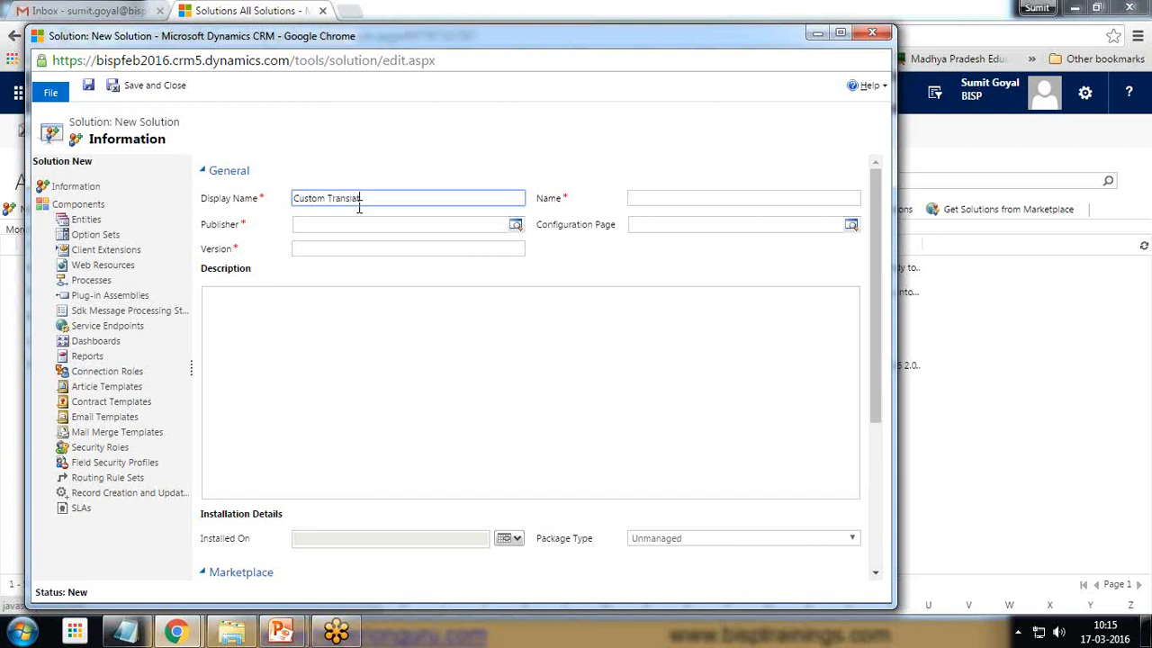
{"action": "left_click", "coordinate": [334, 224]}
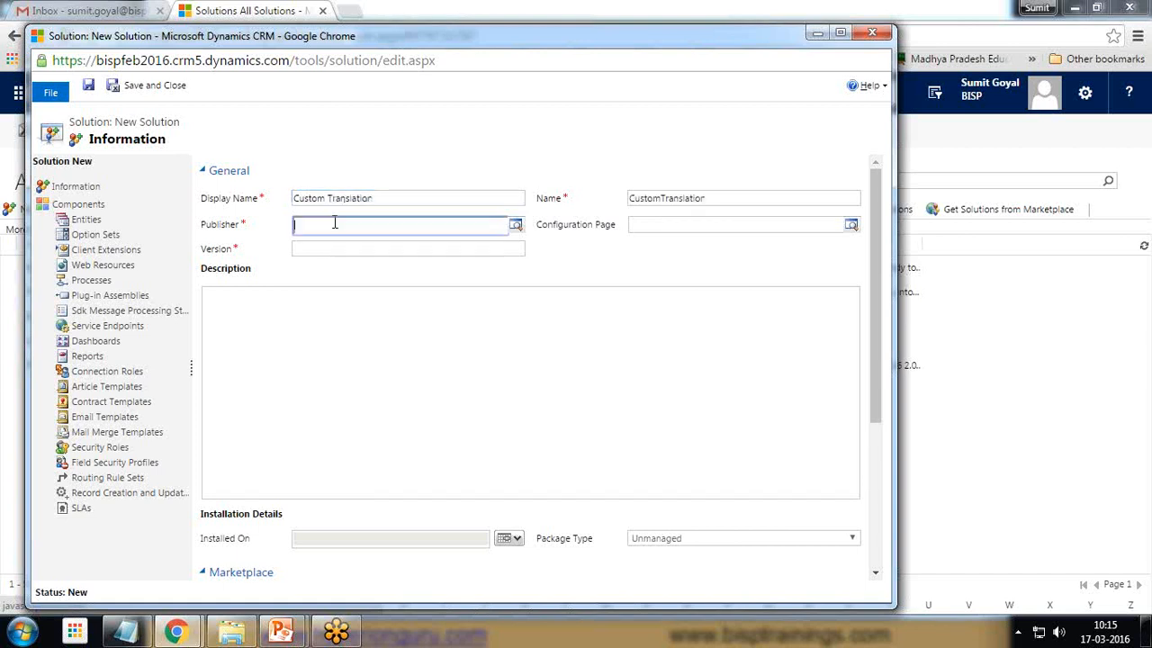
{"action": "left_click", "coordinate": [515, 225]}
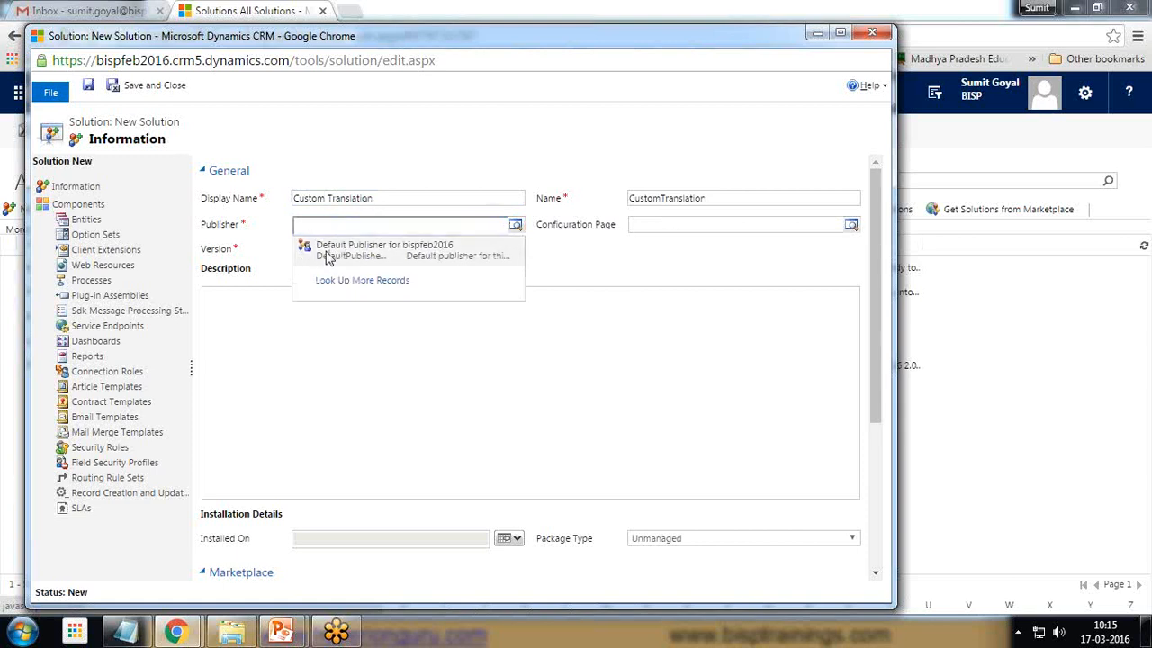
{"action": "left_click", "coordinate": [399, 244]}
{"action": "left_click", "coordinate": [328, 259]}
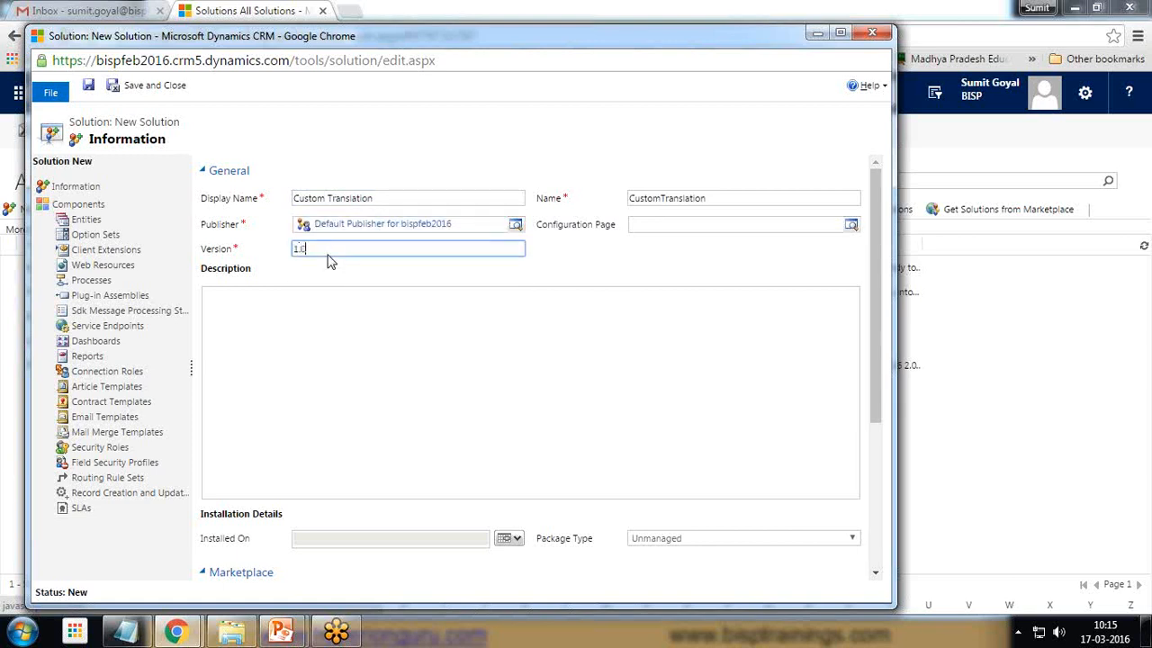
{"action": "left_click", "coordinate": [89, 86]}
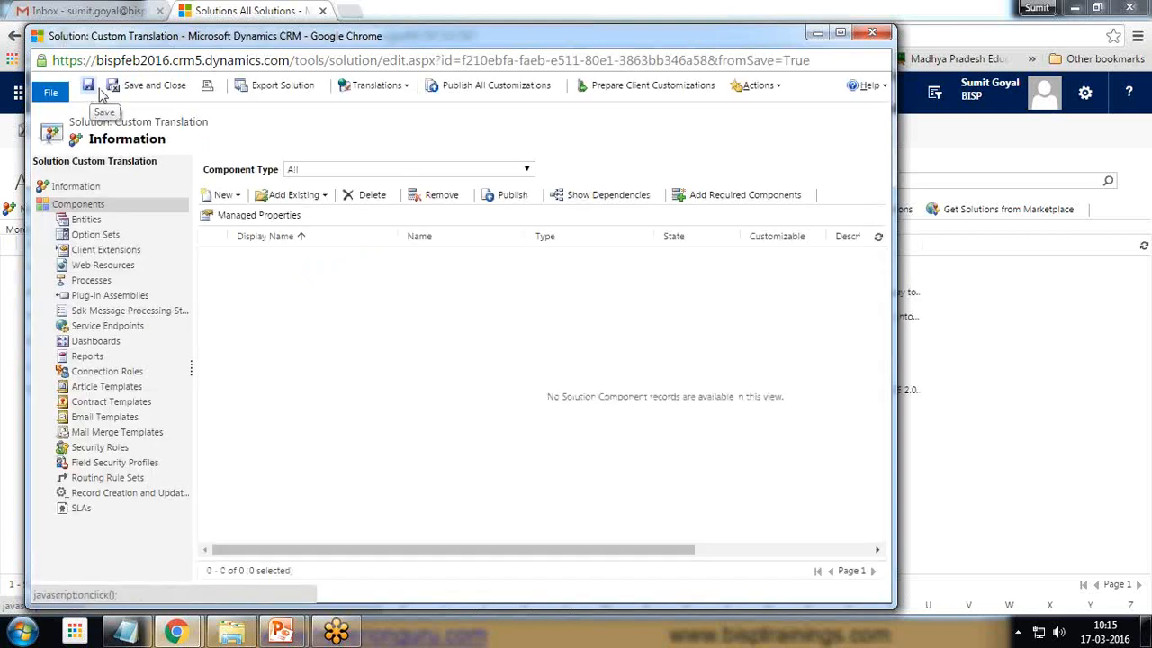
Add the existing Account entity to the Custom Translation solution without including missing required components, and save the solution.
{"action": "left_click", "coordinate": [317, 197]}
{"action": "left_click", "coordinate": [304, 226]}
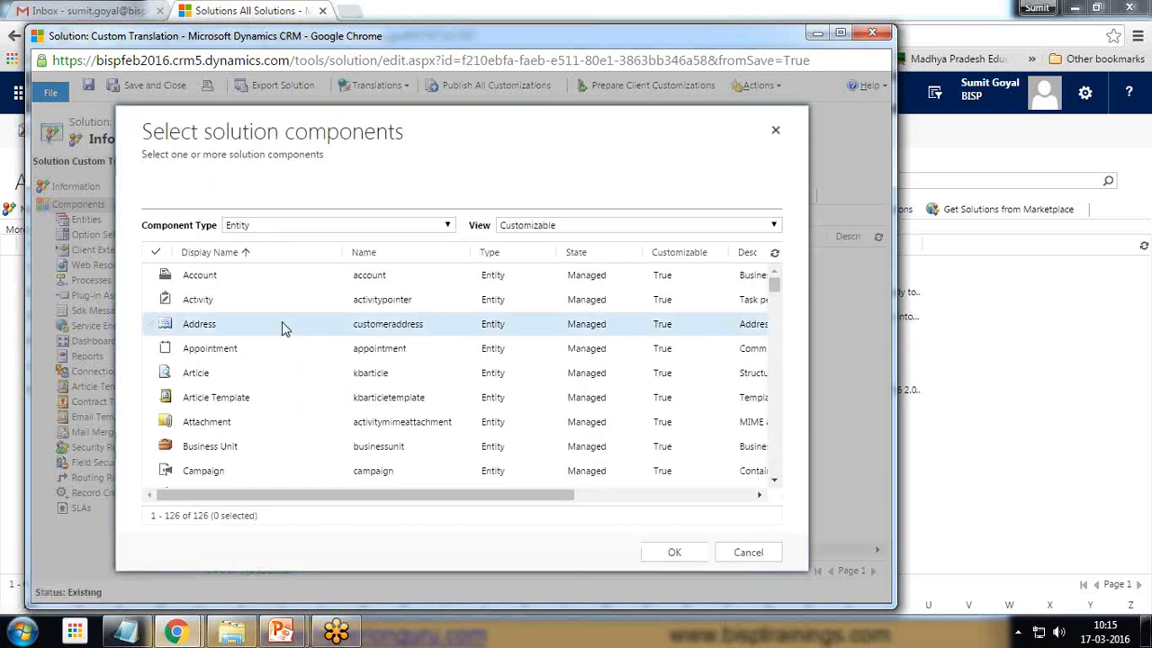
{"action": "left_click", "coordinate": [152, 277]}
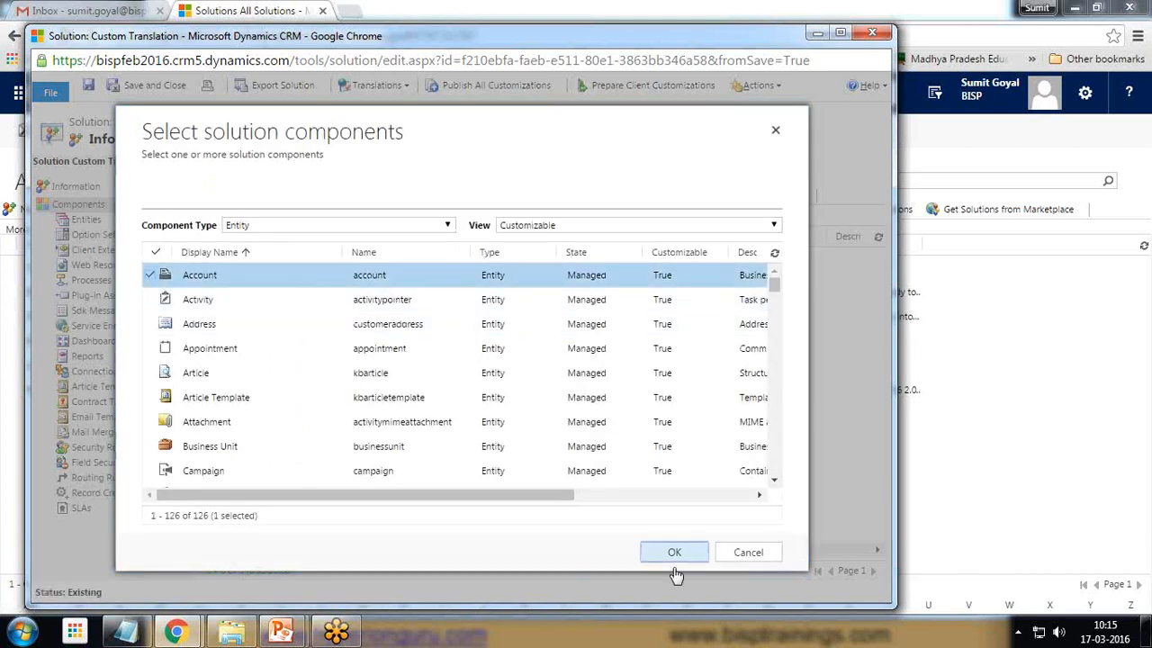
{"action": "left_click", "coordinate": [674, 567]}
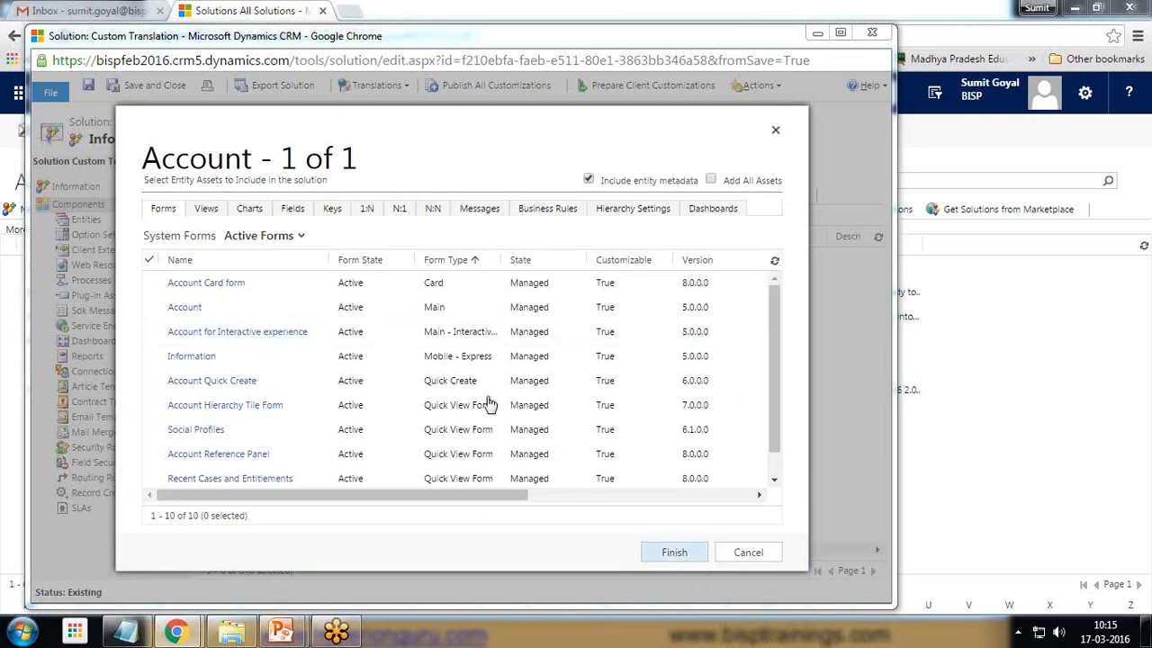
{"action": "left_click", "coordinate": [677, 558]}
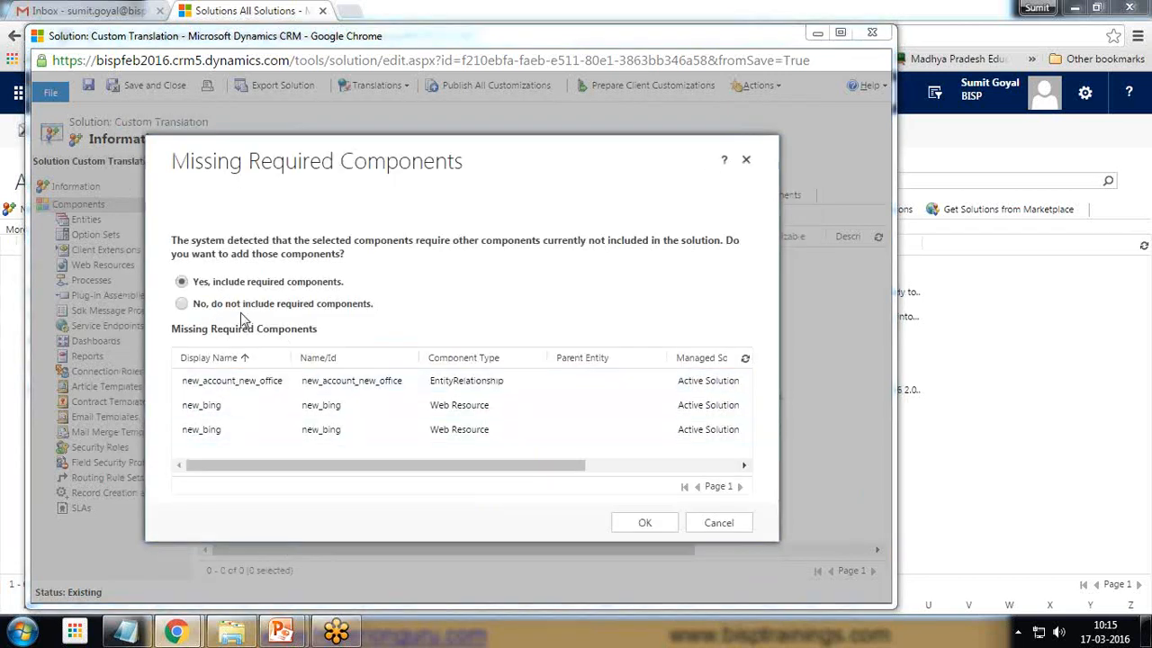
{"action": "left_click", "coordinate": [183, 306]}
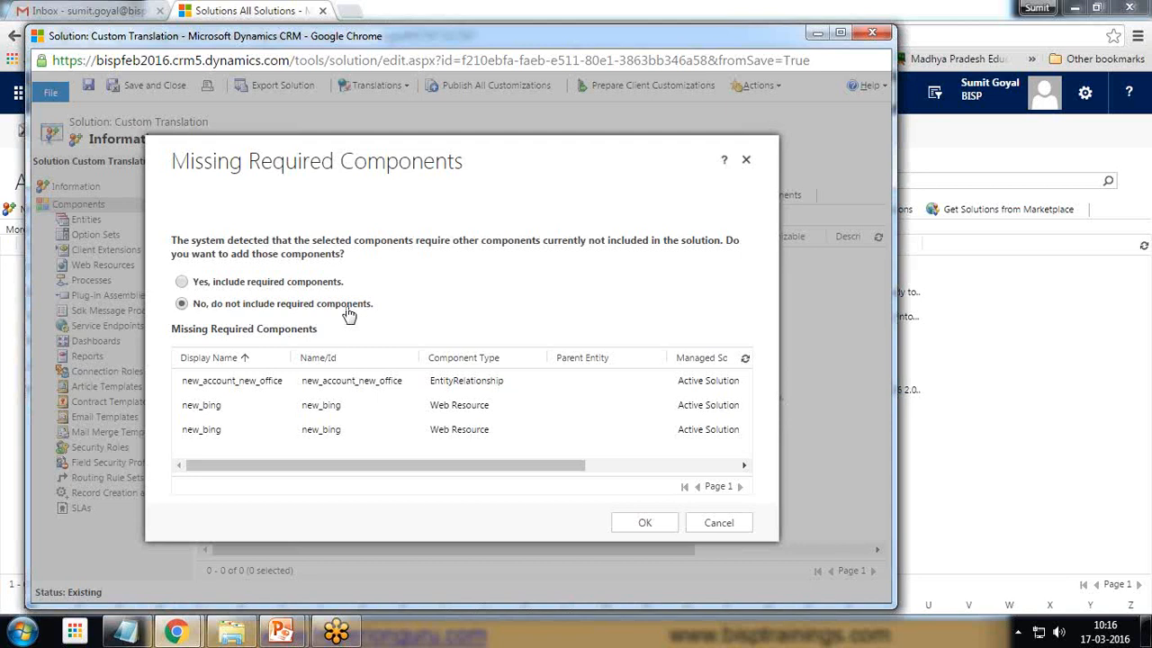
{"action": "left_click", "coordinate": [645, 524]}
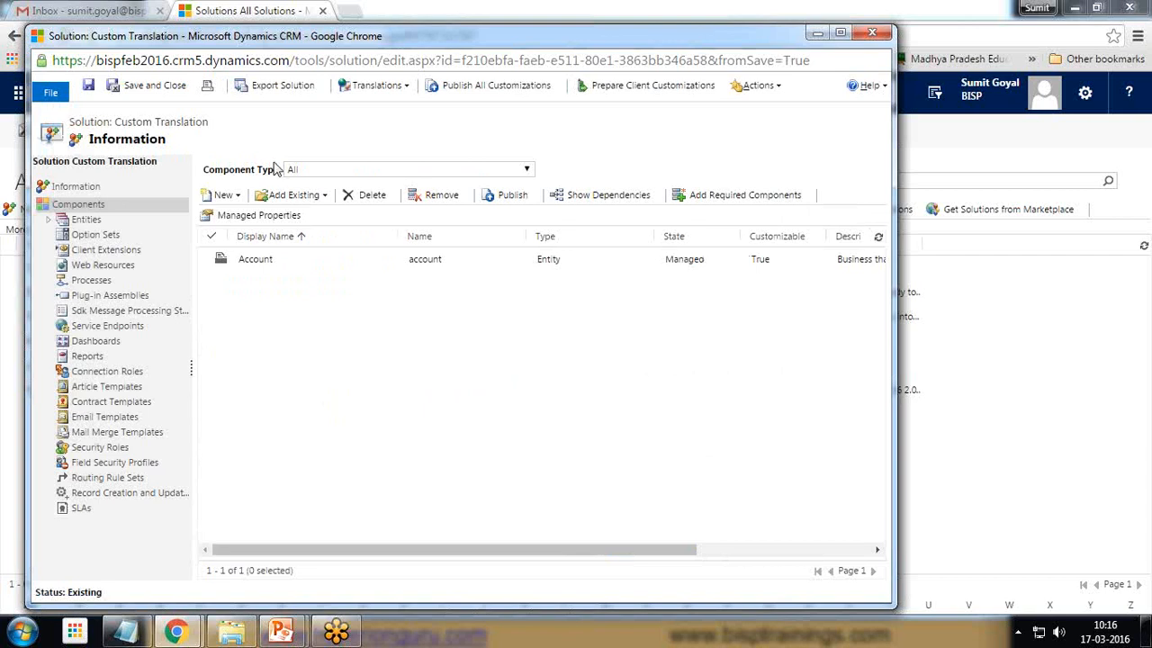
{"action": "left_click", "coordinate": [88, 86]}
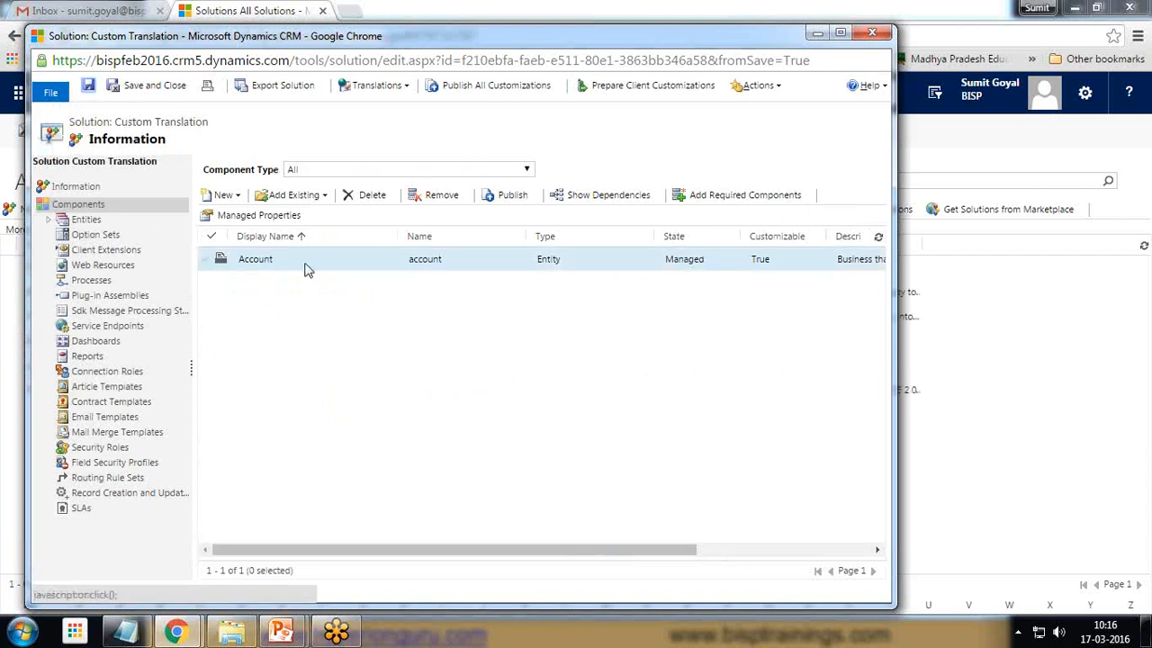
Export the solution's translations and save the archive to the Desktop as CrmTranslations_CustomTranslation_1_0.
{"action": "left_click", "coordinate": [404, 90]}
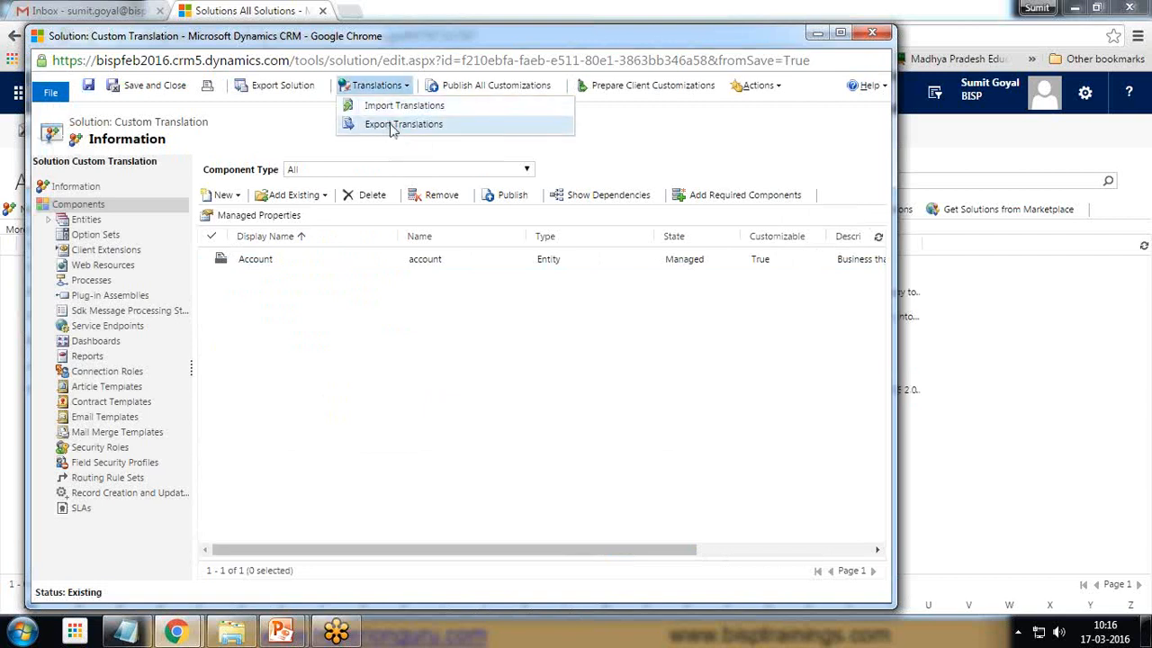
{"action": "left_click", "coordinate": [392, 126]}
{"action": "left_click", "coordinate": [532, 192]}
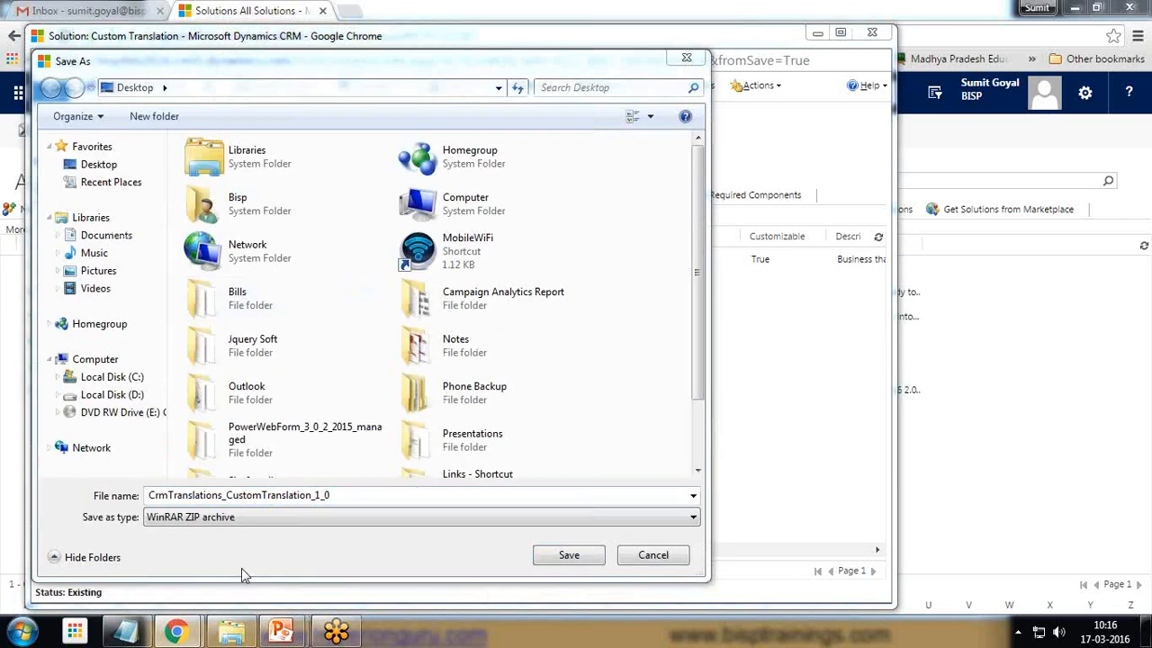
{"action": "left_click_drag", "start_coordinate": [348, 495], "coordinate": [200, 497]}
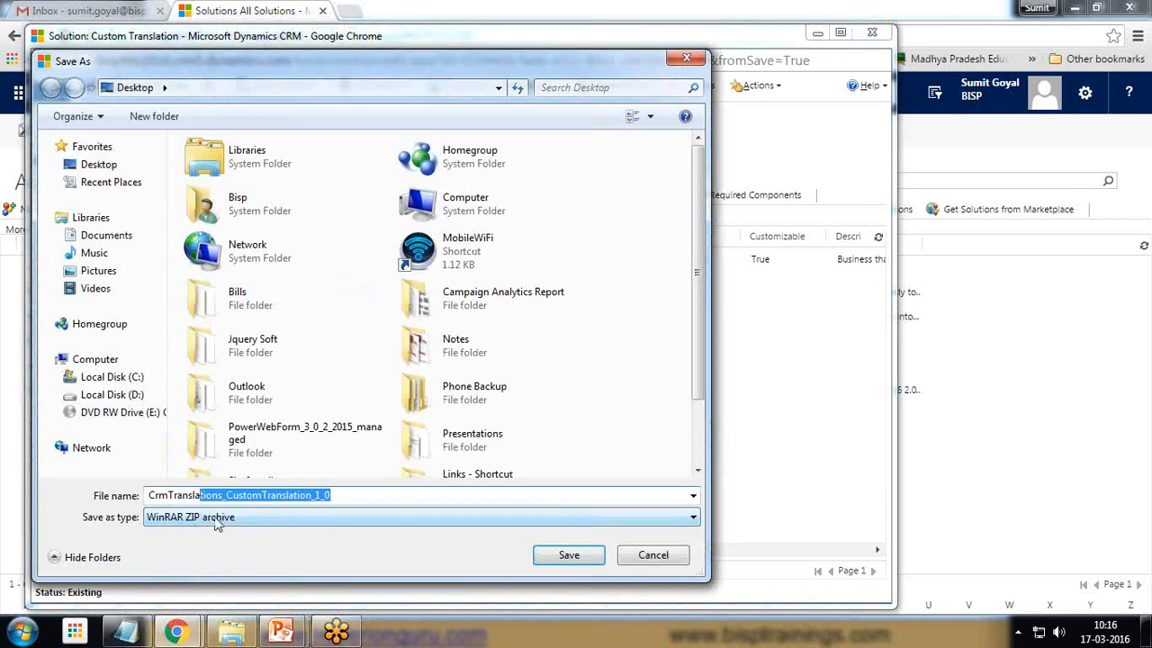
{"action": "left_click", "coordinate": [569, 555]}
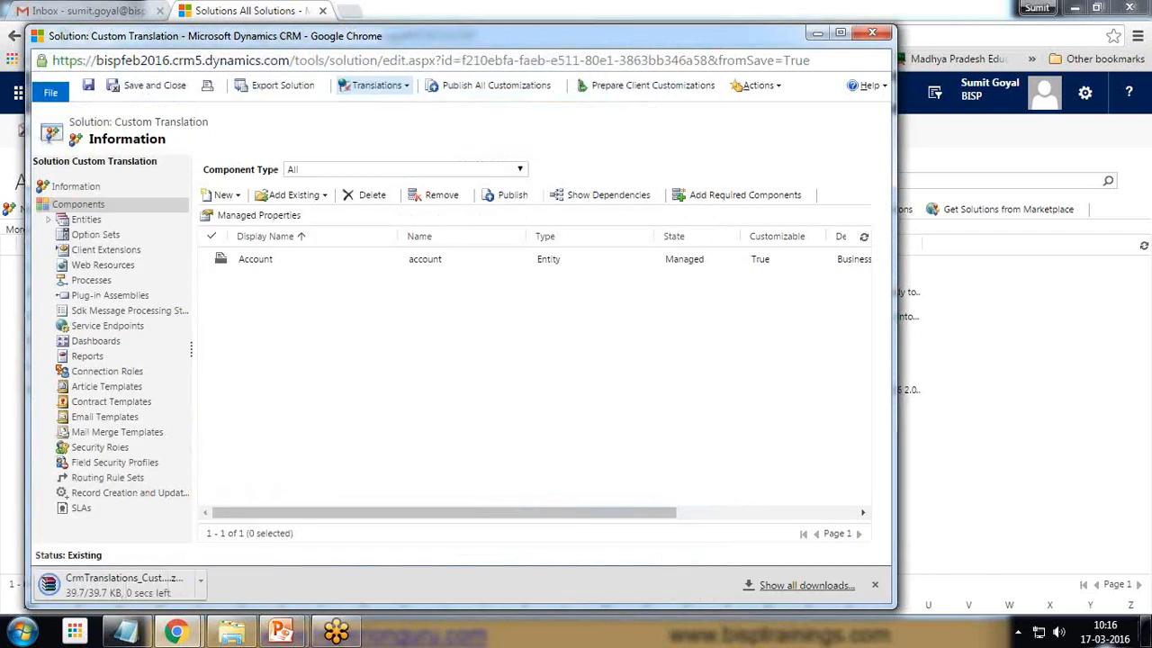
Extract the exported translations archive on the desktop and open the resulting CrmTranslations_CustomTranslation_1_0 folder.
{"action": "left_click", "coordinate": [1148, 639]}
{"action": "right_click", "coordinate": [427, 498]}
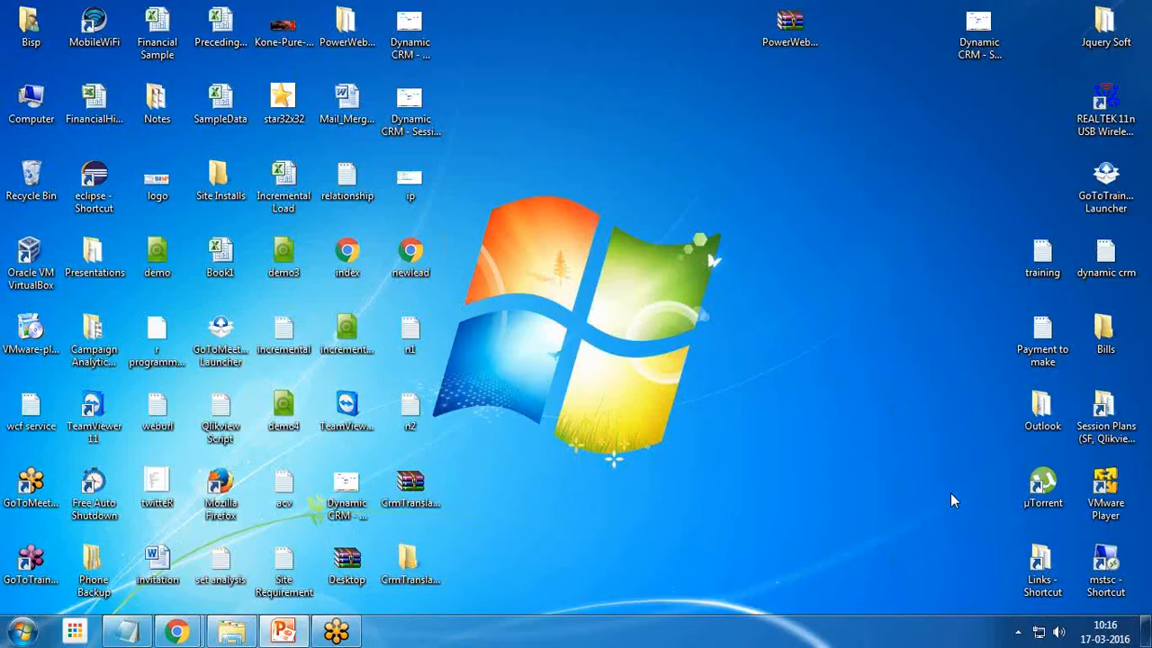
{"action": "double_click", "coordinate": [410, 563]}
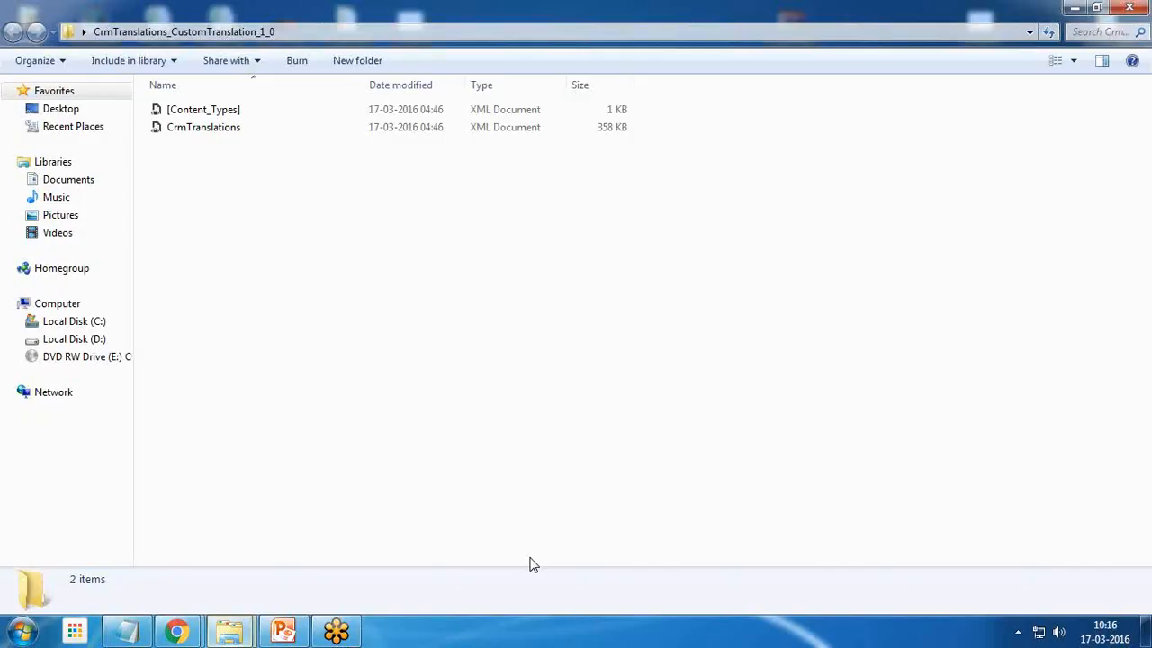
Start Excel and open the CrmTranslations XML document from the extracted folder in it.
{"action": "left_click", "coordinate": [193, 133]}
{"action": "left_click", "coordinate": [23, 633]}
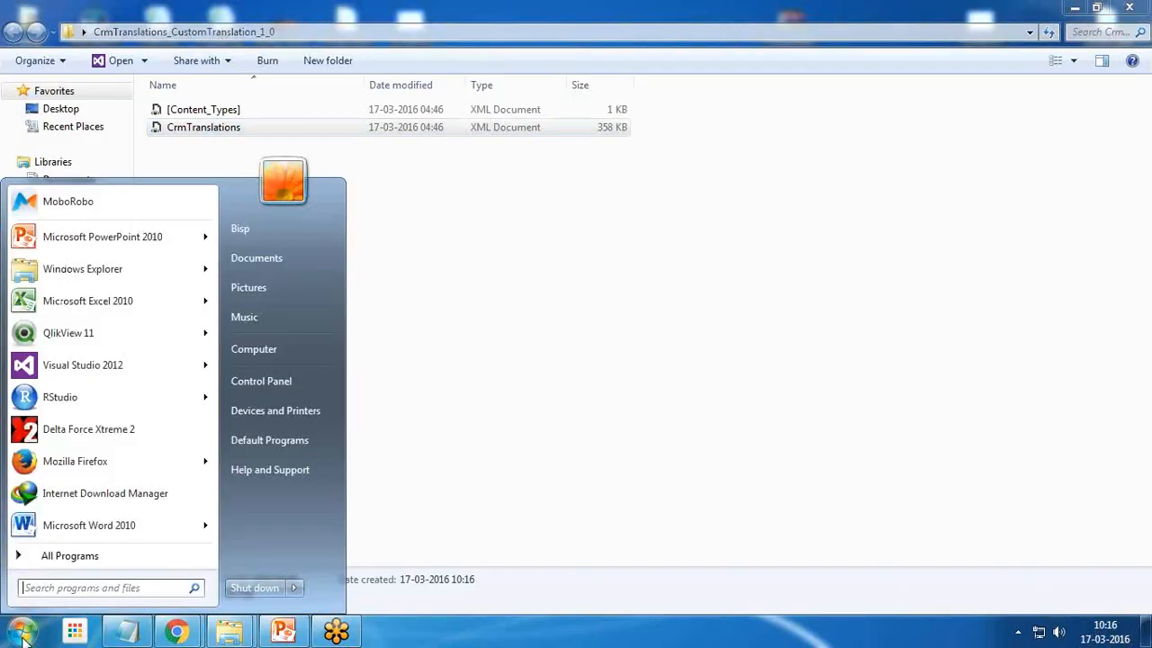
{"action": "type", "text": "excel"}
{"action": "key", "text": "Return"}
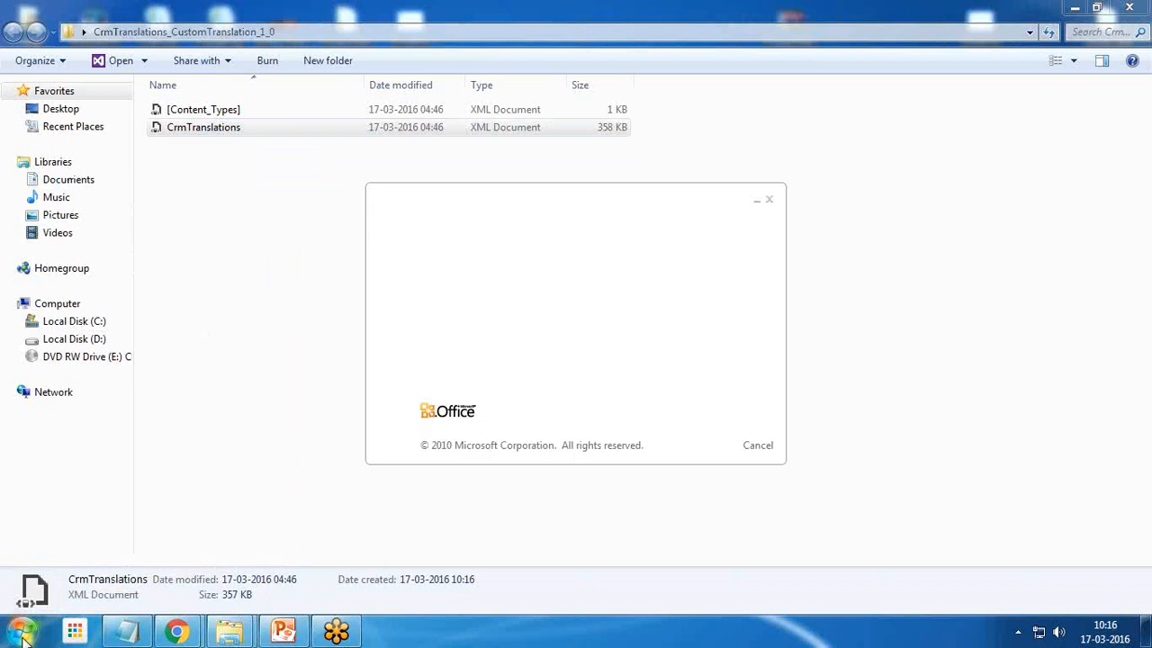
{"action": "left_click", "coordinate": [1097, 9]}
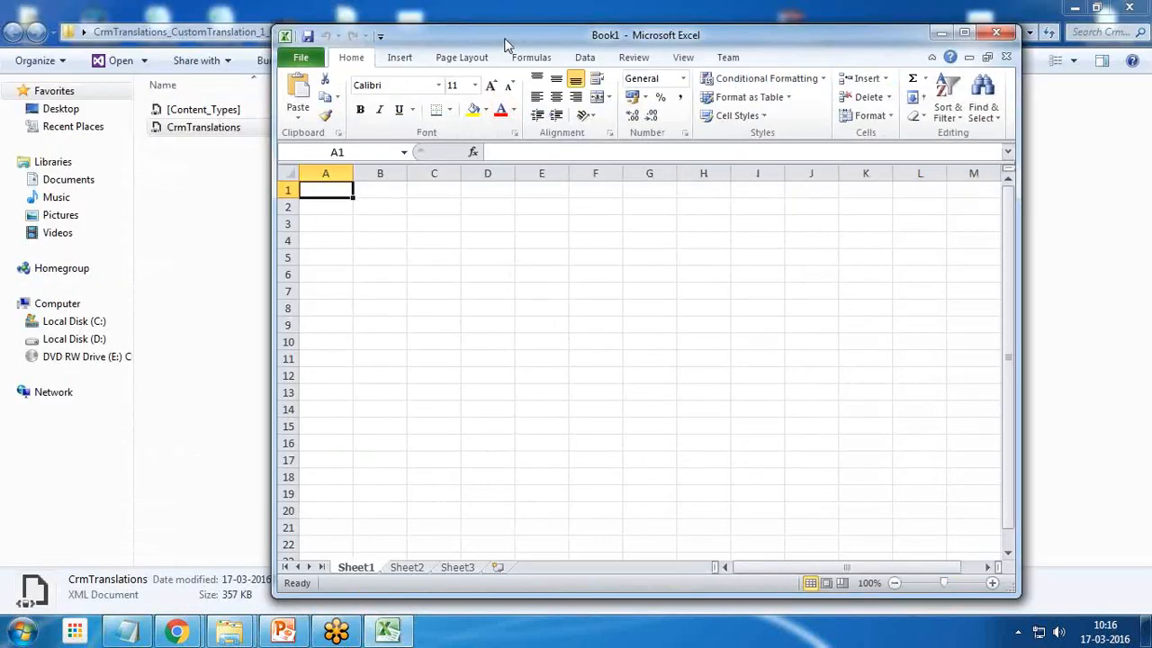
{"action": "left_click_drag", "start_coordinate": [507, 38], "coordinate": [577, 39]}
{"action": "double_click", "coordinate": [216, 133]}
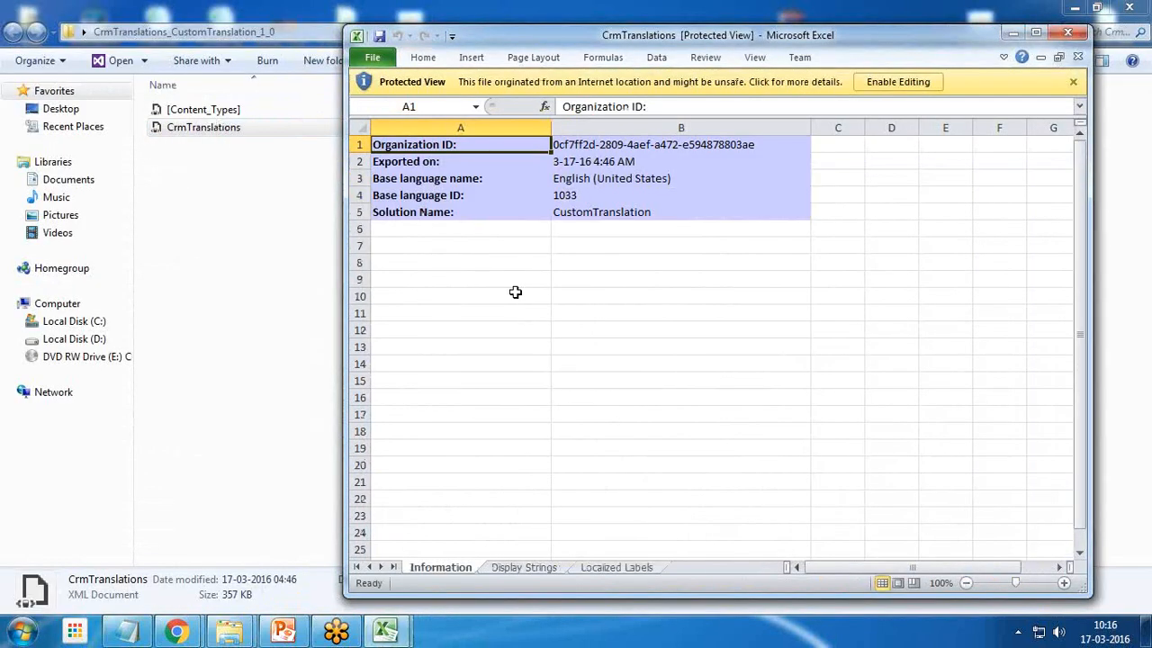
Close the blank workbook, then maximize the CrmTranslations workbook and enable editing for it.
{"action": "left_click", "coordinate": [390, 635]}
{"action": "left_click", "coordinate": [311, 553]}
{"action": "left_click", "coordinate": [1069, 34]}
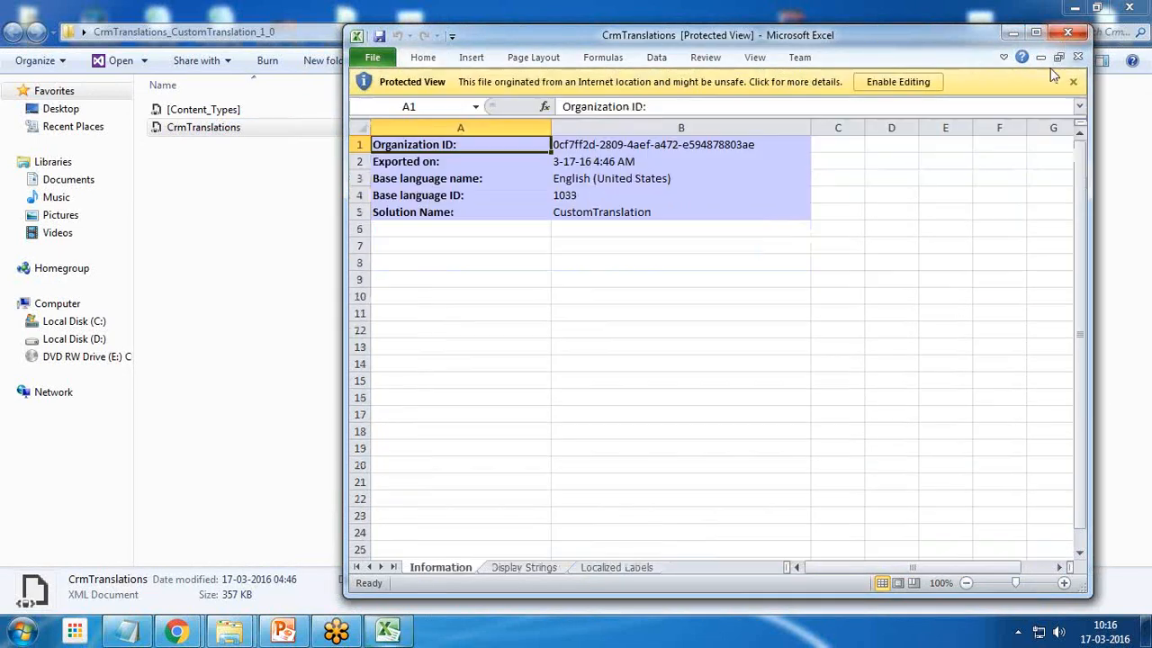
{"action": "left_click", "coordinate": [1037, 34]}
{"action": "left_click", "coordinate": [549, 51]}
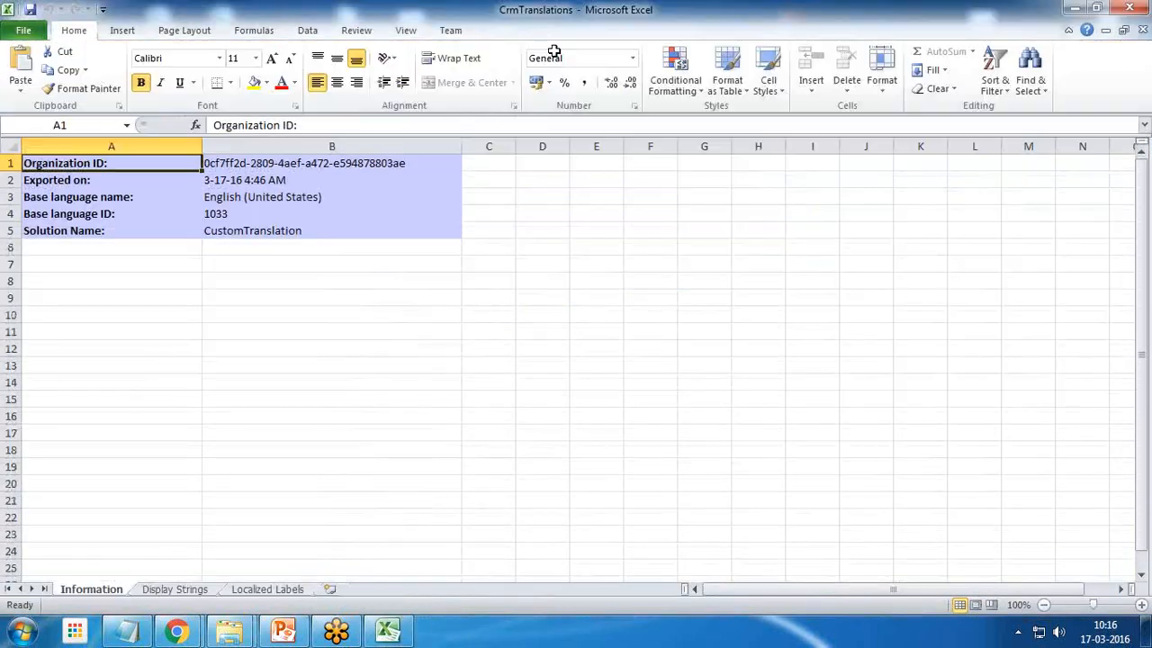
Open the Localized Labels sheet and widen the 1033 column to make its English labels readable.
{"action": "left_click", "coordinate": [217, 213]}
{"action": "left_click", "coordinate": [267, 589]}
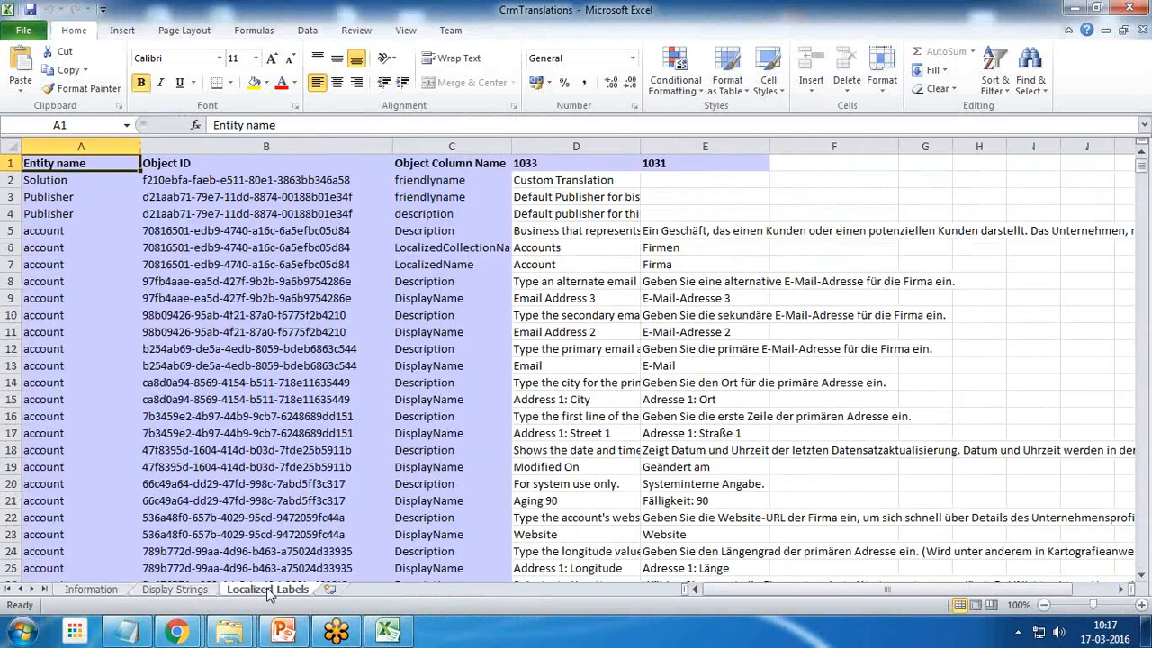
{"action": "left_click_drag", "start_coordinate": [640, 146], "coordinate": [749, 141]}
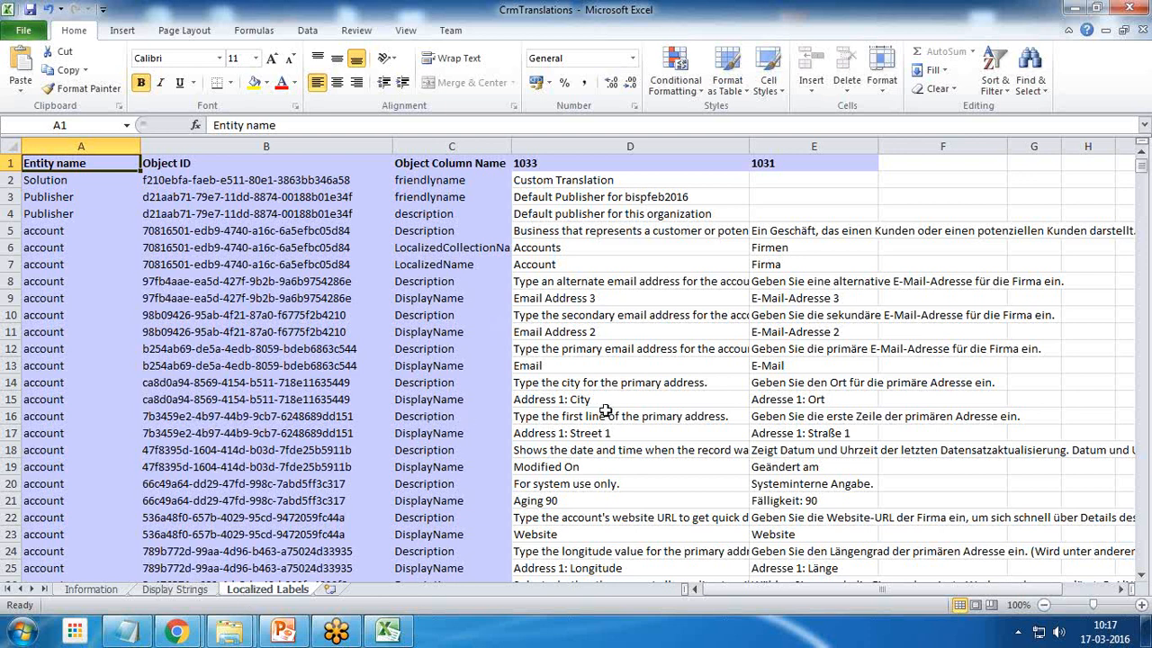
Look through the Localized Labels sheet for the account entity's Marital Status rows.
{"action": "left_click", "coordinate": [556, 416]}
{"action": "scroll", "coordinate": [556, 416], "scroll_direction": "down", "scroll_amount": 10}
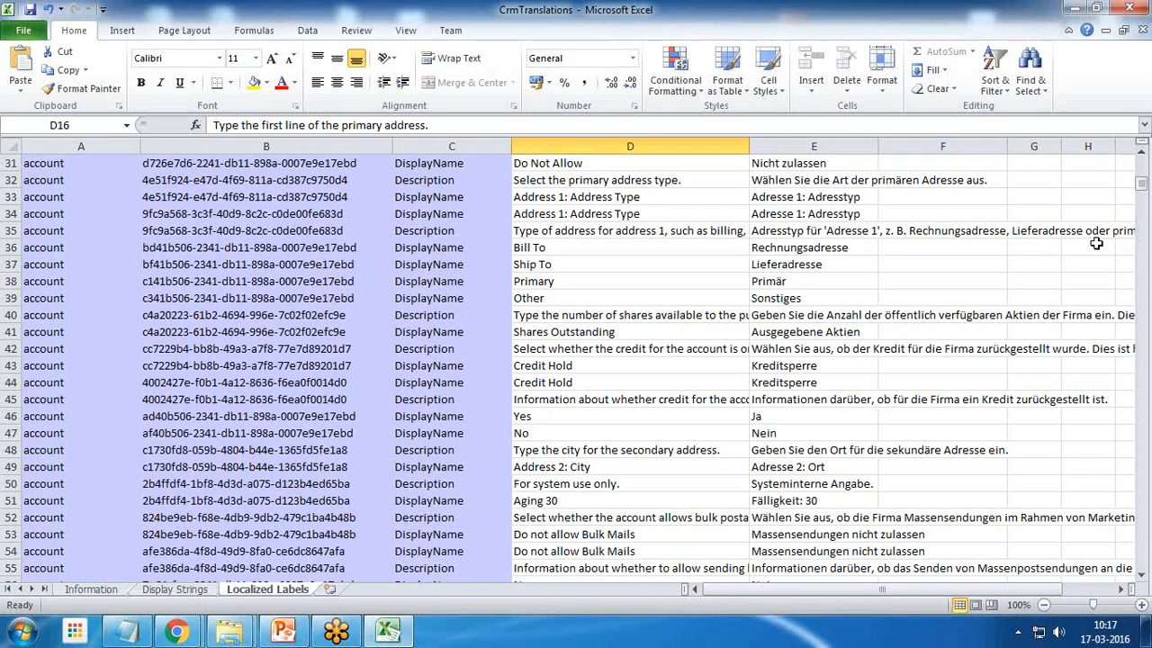
{"action": "scroll", "coordinate": [1103, 248], "scroll_direction": "down", "scroll_amount": 6}
{"action": "scroll", "coordinate": [1096, 243], "scroll_direction": "down", "scroll_amount": 19}
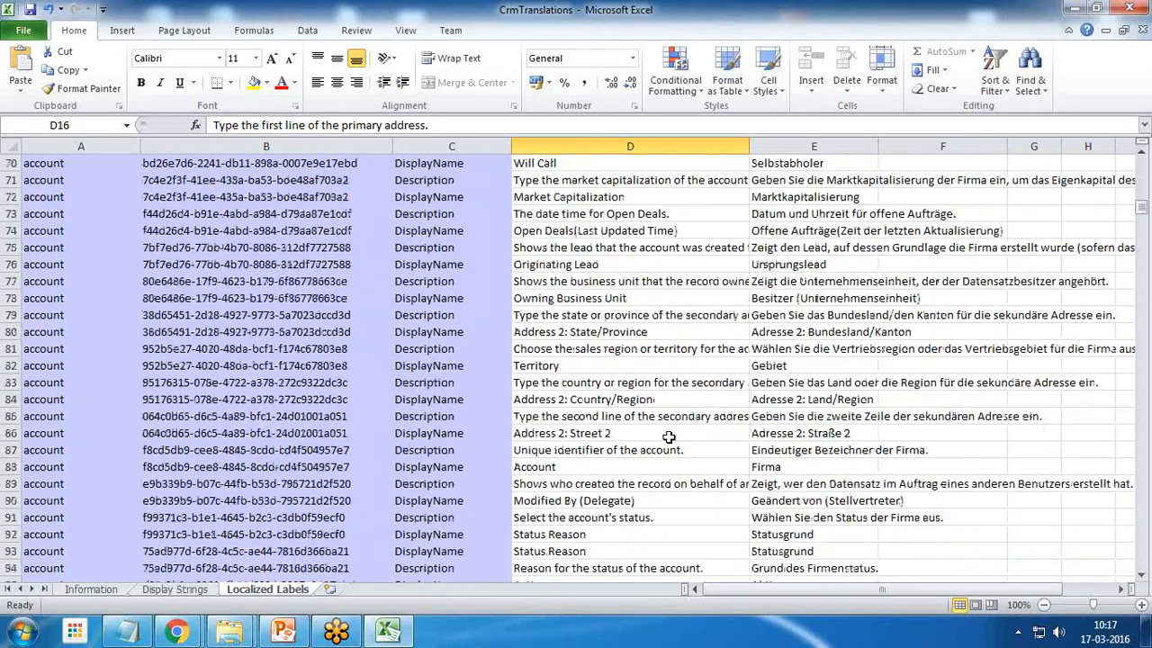
{"action": "scroll", "coordinate": [669, 437], "scroll_direction": "down", "scroll_amount": 18}
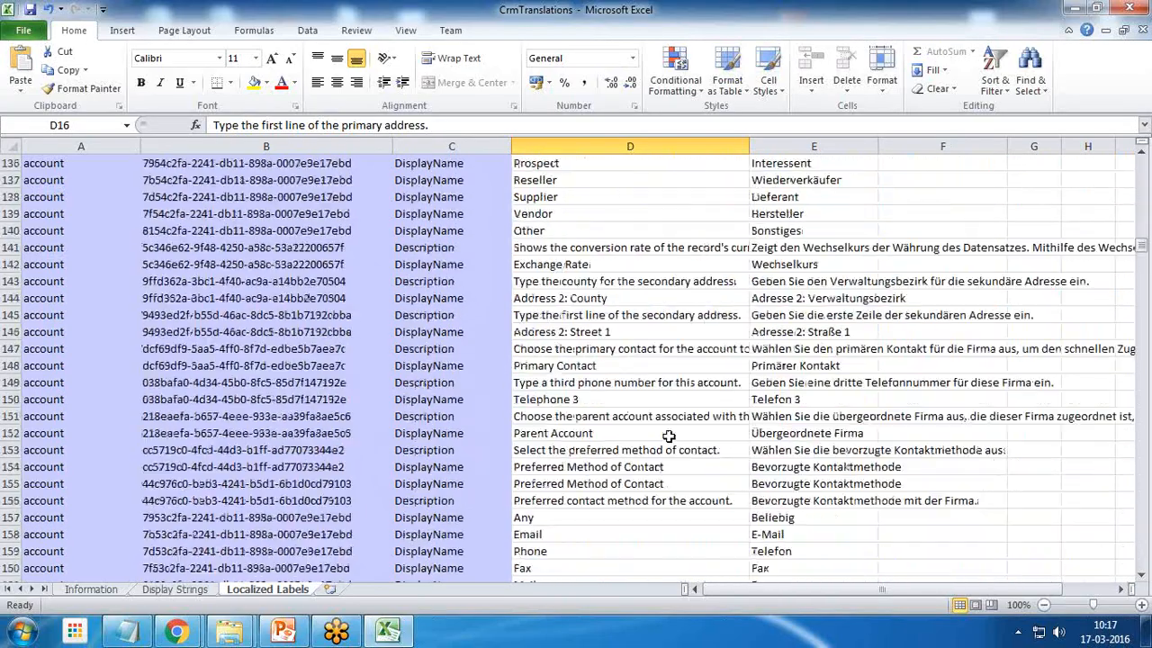
{"action": "scroll", "coordinate": [669, 437], "scroll_direction": "down", "scroll_amount": 20}
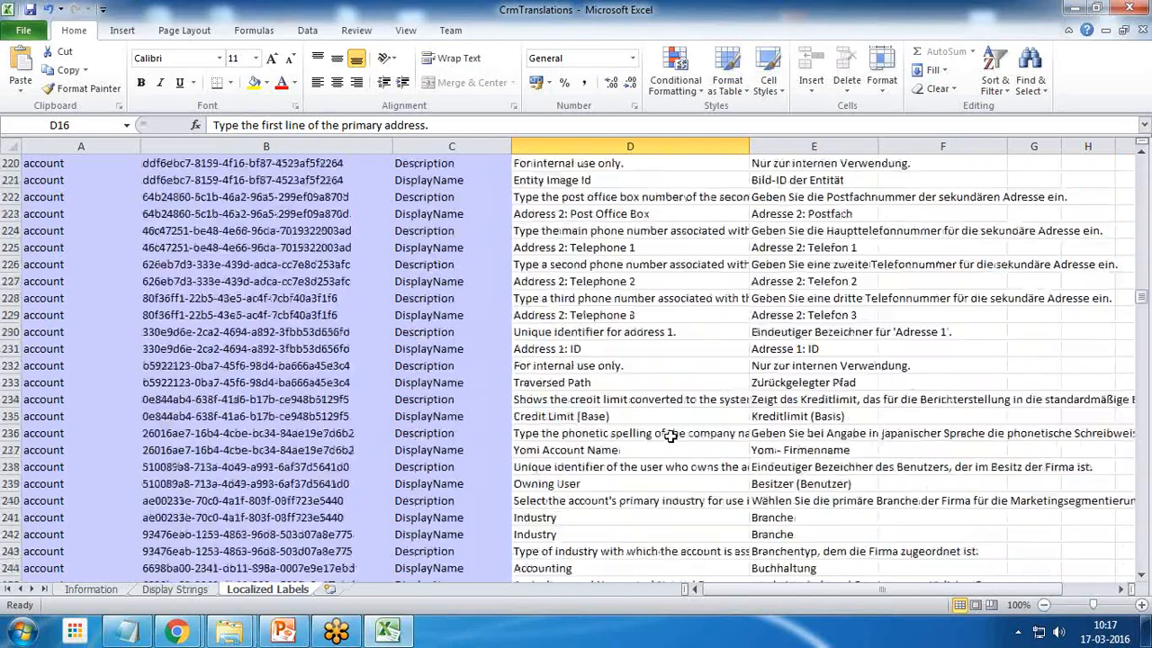
{"action": "scroll", "coordinate": [671, 438], "scroll_direction": "down", "scroll_amount": 20}
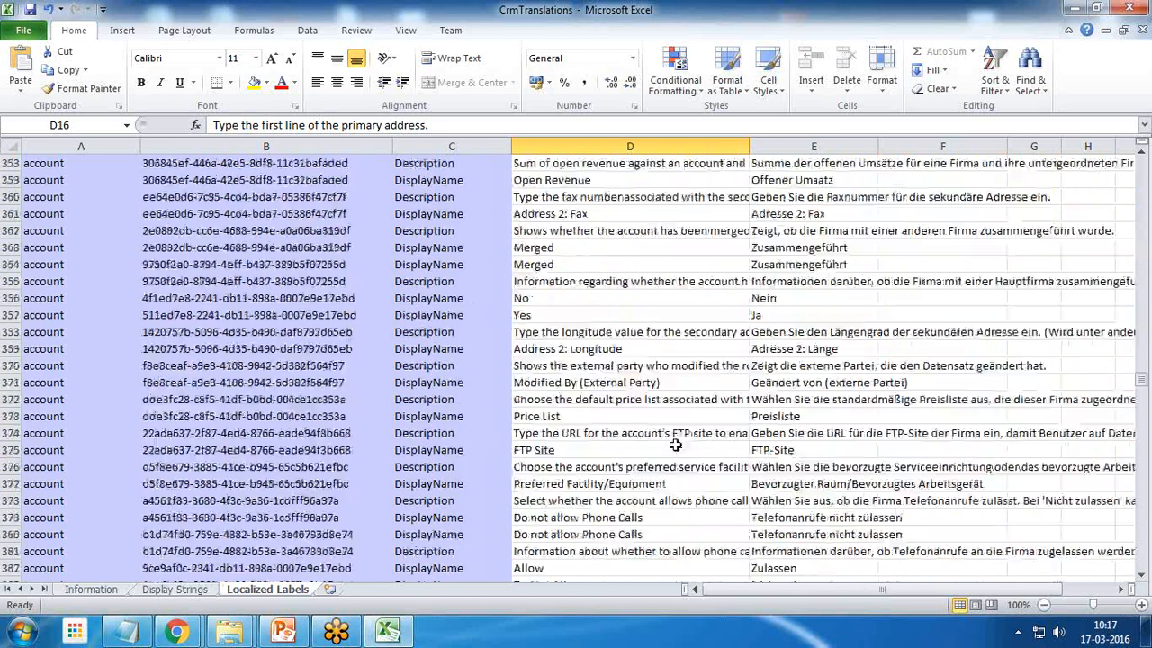
{"action": "scroll", "coordinate": [677, 445], "scroll_direction": "down", "scroll_amount": 7}
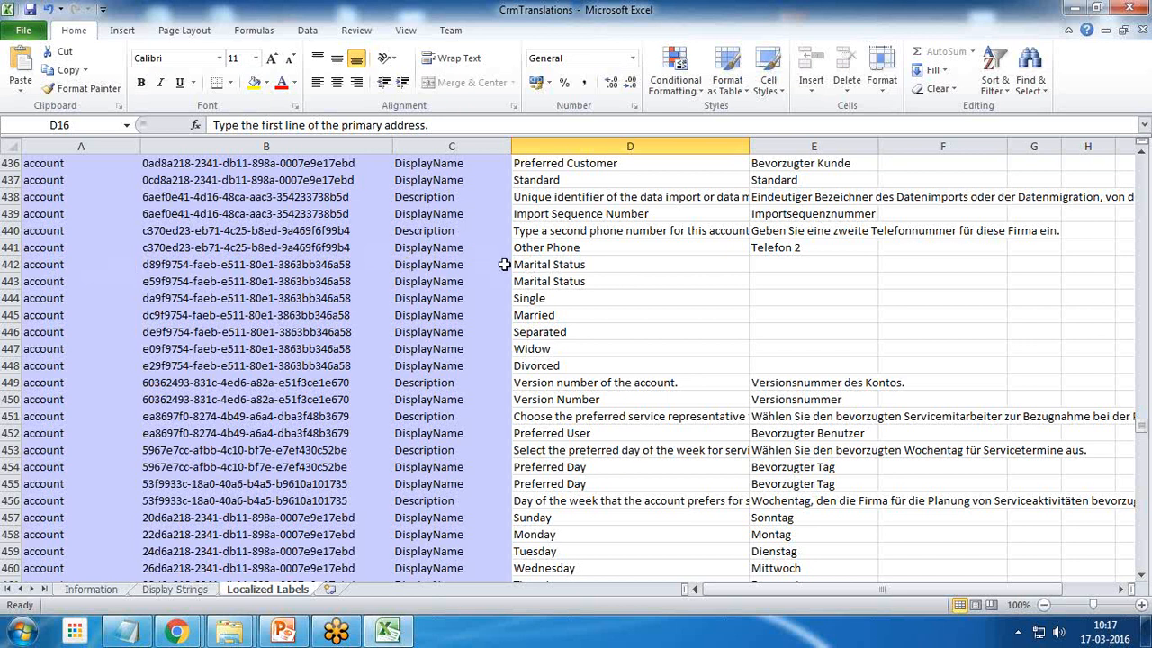
Examine the Marital Status labels, the options Single to Divorced, and their cells in the 1031 column.
{"action": "left_click", "coordinate": [555, 266]}
{"action": "left_click_drag", "start_coordinate": [34, 265], "coordinate": [31, 279]}
{"action": "left_click_drag", "start_coordinate": [535, 301], "coordinate": [546, 350]}
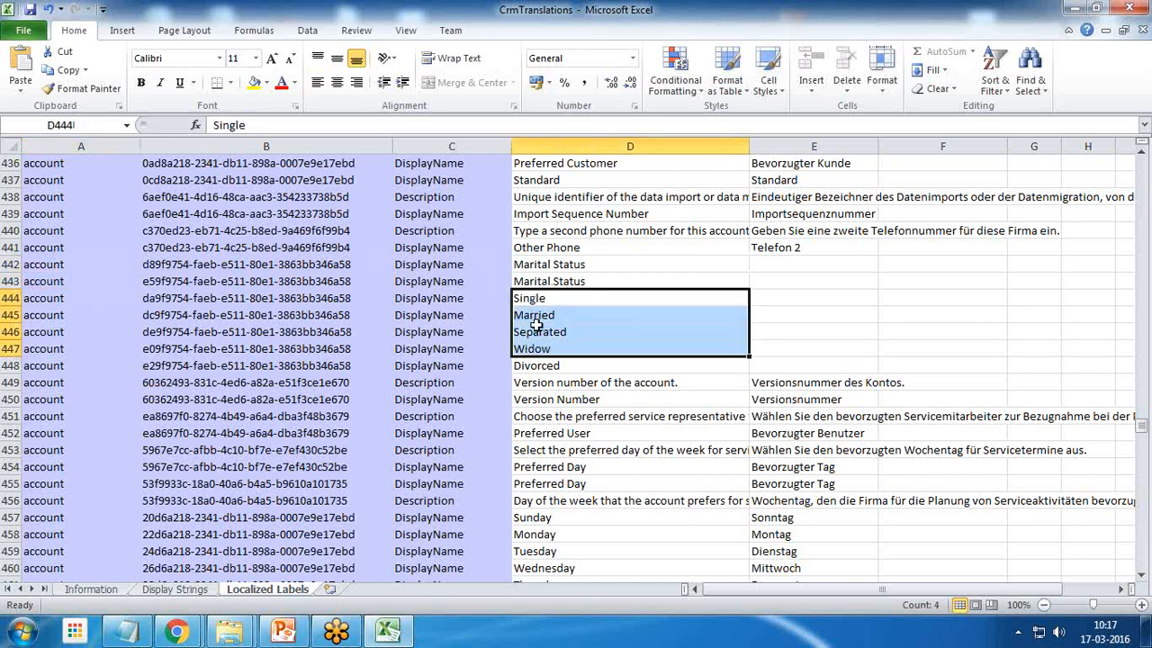
{"action": "left_click", "coordinate": [543, 367]}
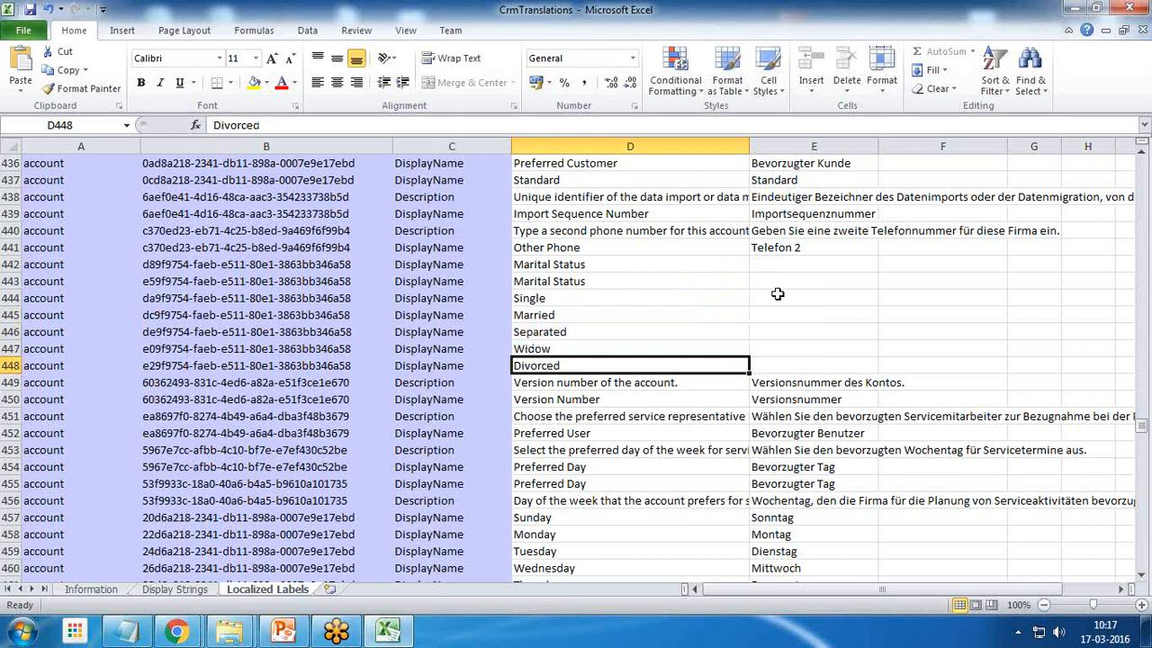
{"action": "left_click", "coordinate": [786, 266]}
{"action": "left_click_drag", "start_coordinate": [786, 266], "coordinate": [800, 365]}
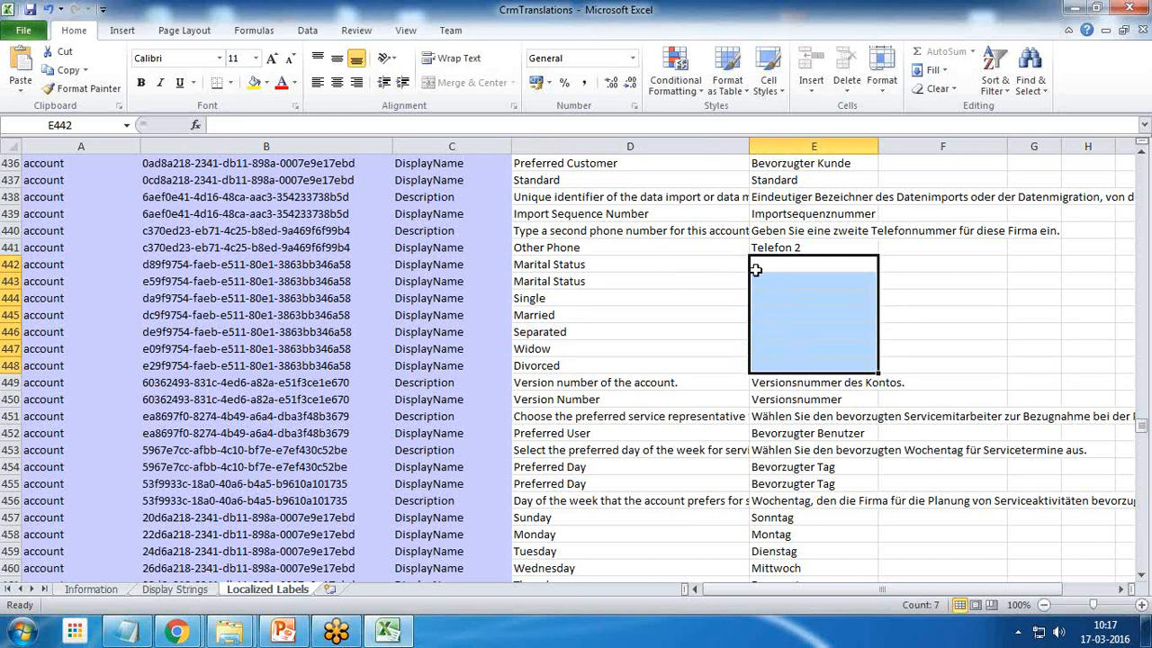
Copy the Marital Status label from the workbook into Google Translate in the browser and set the target language to German.
{"action": "left_click", "coordinate": [1132, 347]}
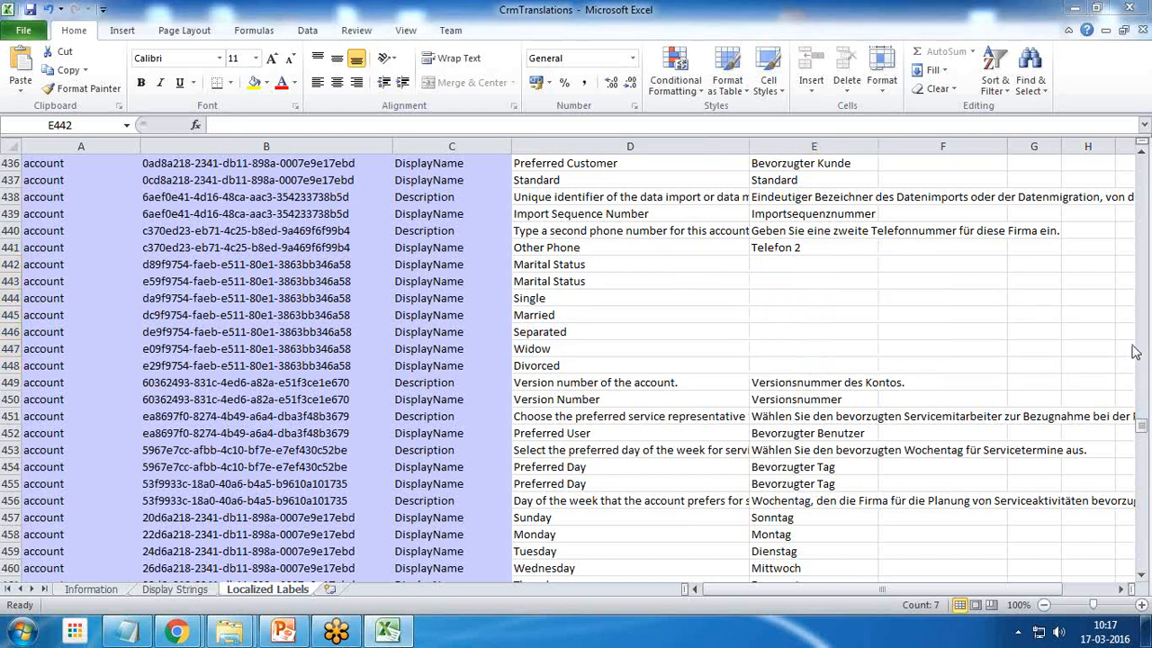
{"action": "left_click", "coordinate": [997, 500]}
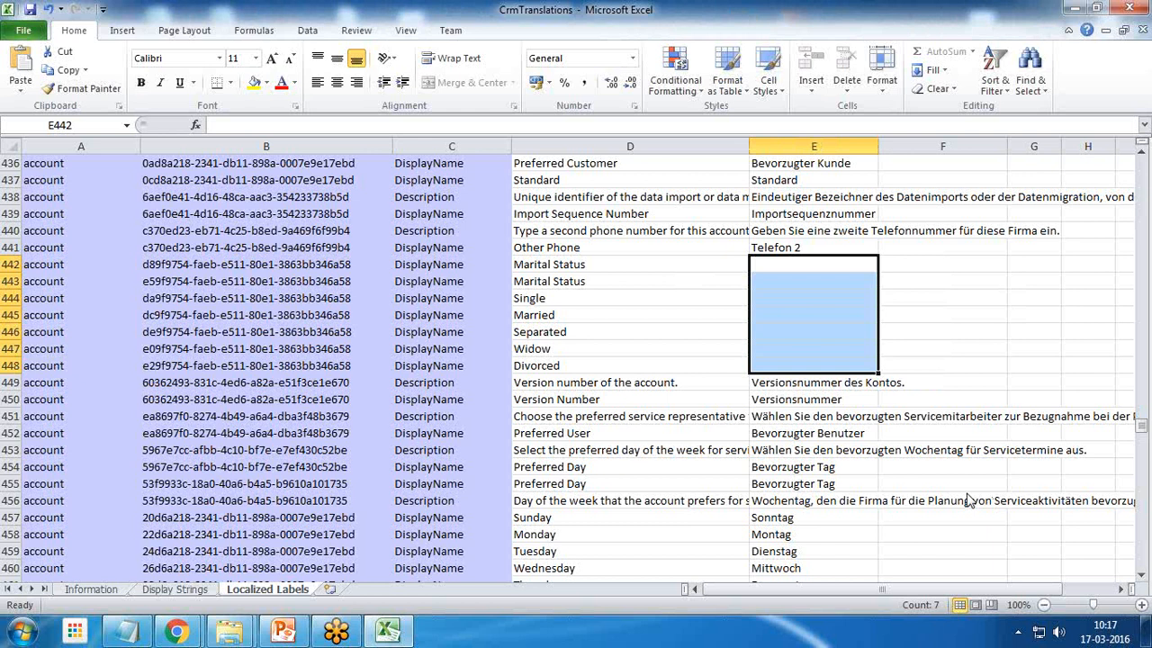
{"action": "key", "text": "alt+Tab"}
{"action": "left_click", "coordinate": [138, 276]}
{"action": "key", "text": "alt+Tab"}
{"action": "key", "text": "alt+Tab"}
{"action": "left_click", "coordinate": [388, 628]}
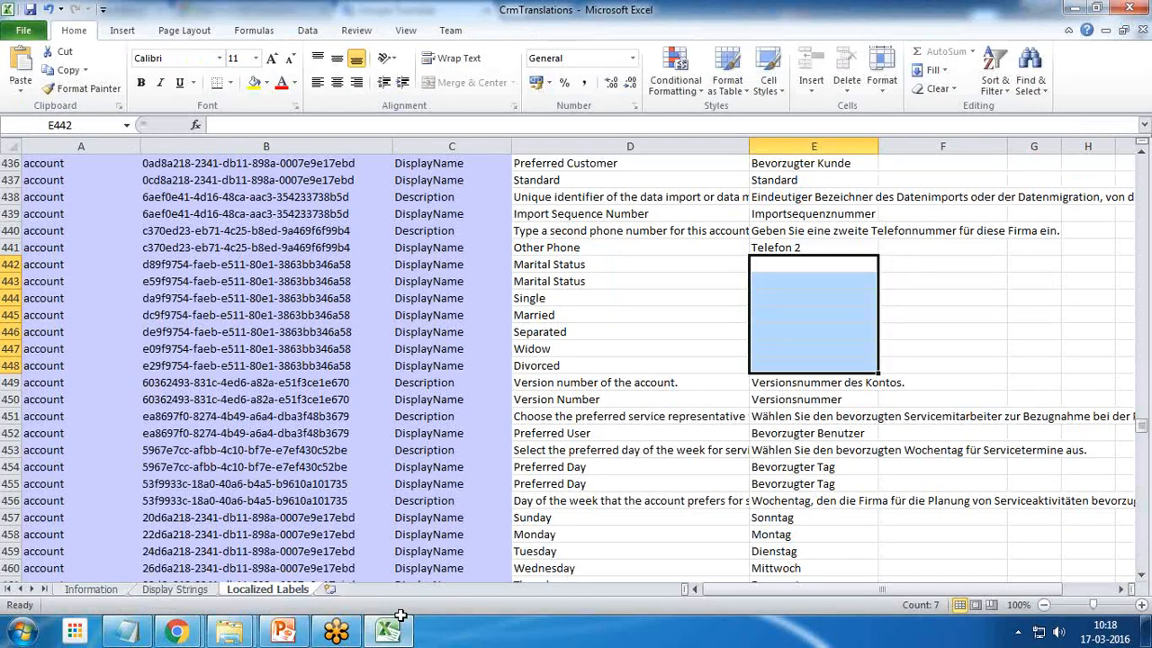
{"action": "left_click", "coordinate": [604, 270]}
{"action": "left_click_drag", "start_coordinate": [288, 125], "coordinate": [213, 125]}
{"action": "key", "text": "ctrl+c"}
{"action": "key", "text": "alt+Tab"}
{"action": "key", "text": "ctrl+v"}
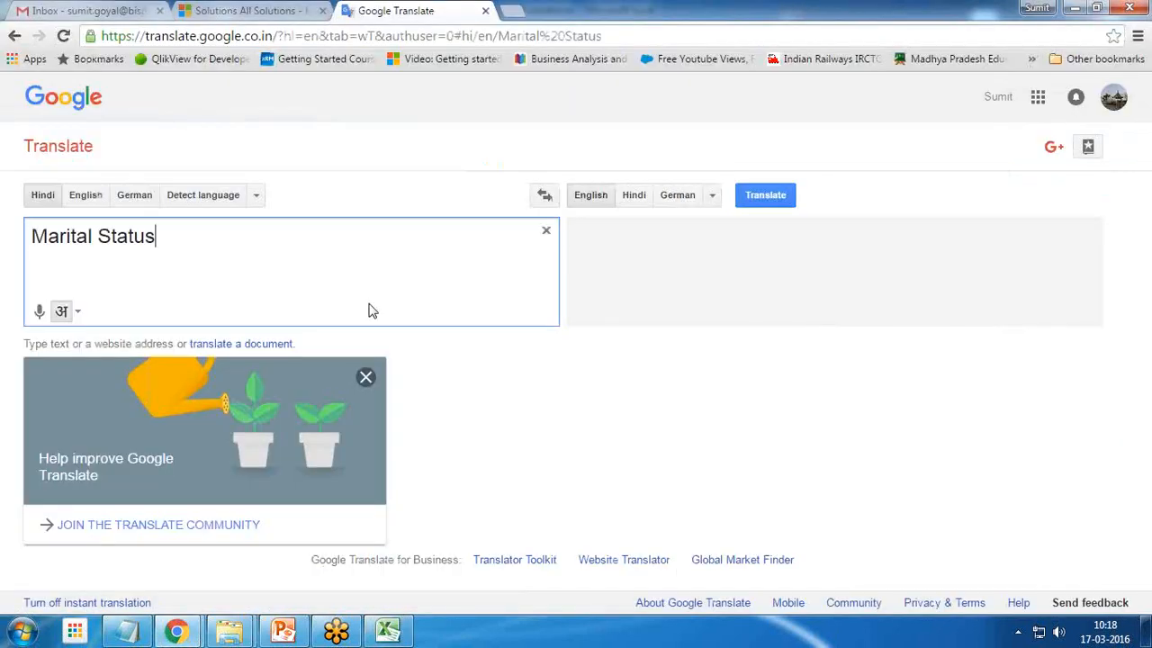
{"action": "left_click", "coordinate": [679, 198]}
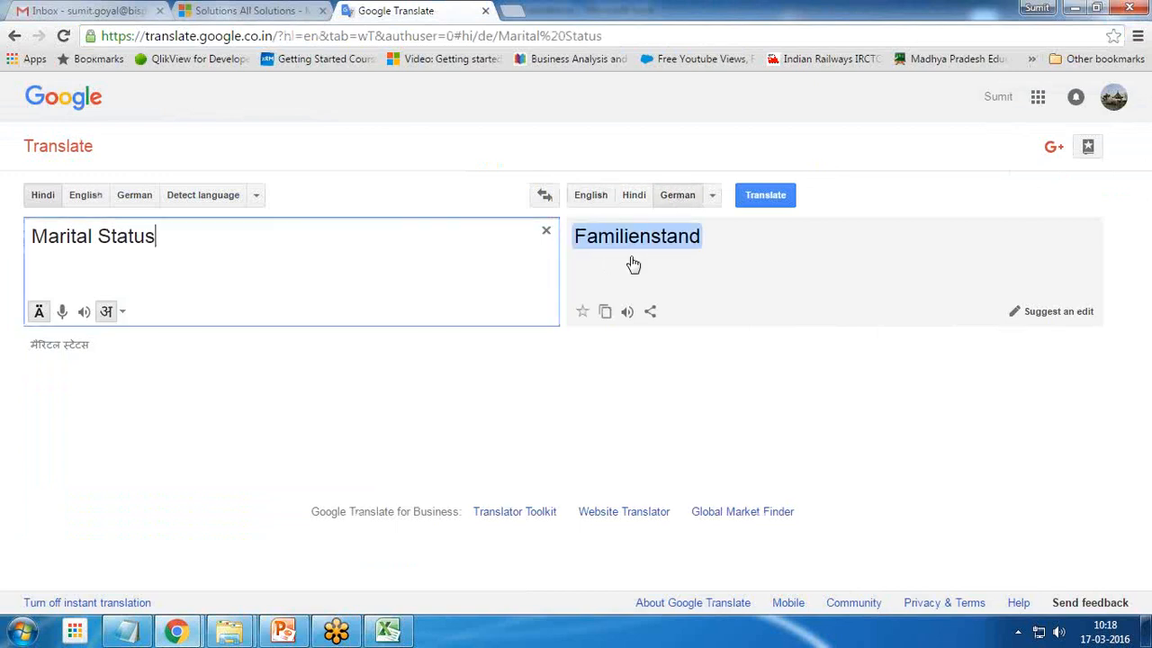
Copy the translation Familienstand into the 1031 column for both Marital Status rows, cells E442 and E443.
{"action": "left_click_drag", "start_coordinate": [577, 238], "coordinate": [714, 243]}
{"action": "key", "text": "ctrl+c"}
{"action": "key", "text": "alt+Tab"}
{"action": "left_click", "coordinate": [767, 265]}
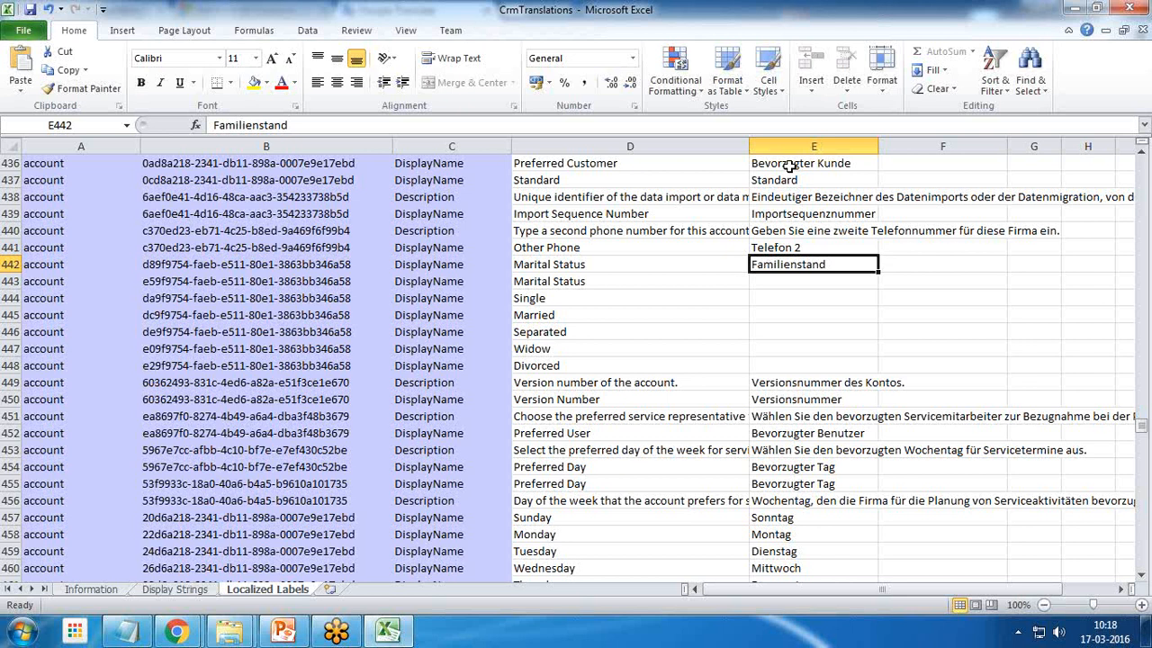
{"action": "left_click", "coordinate": [780, 280]}
{"action": "key", "text": "ctrl+d"}
Translate the option Single into German with Google Translate and put the result Single in cell E444.
{"action": "left_click", "coordinate": [569, 307]}
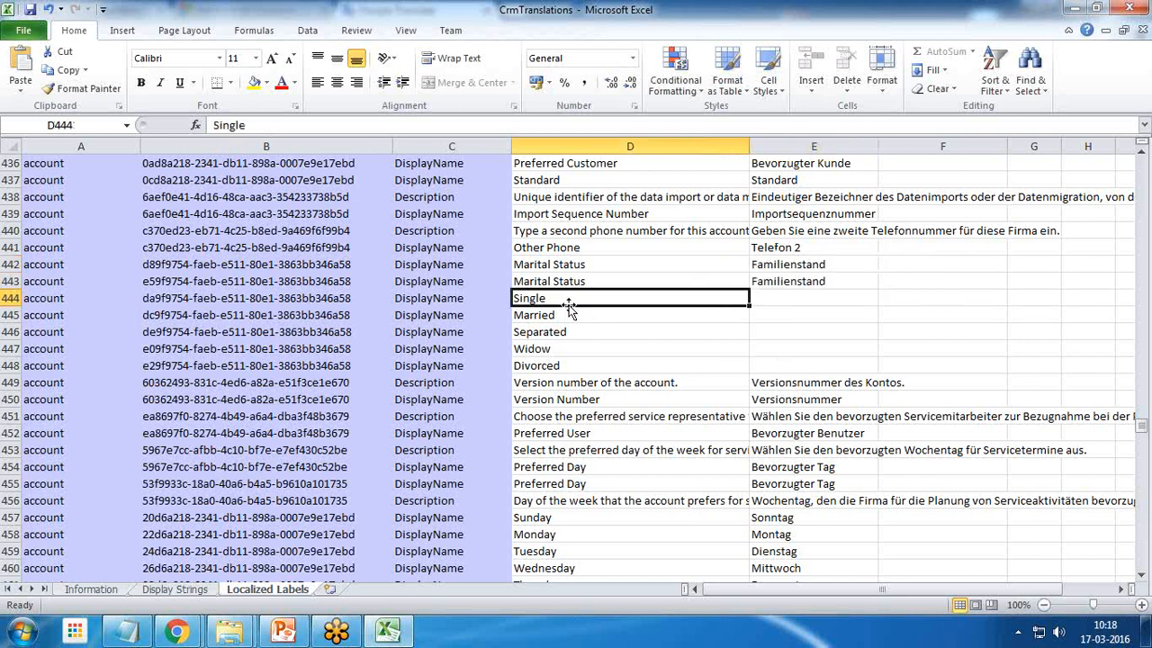
{"action": "left_click_drag", "start_coordinate": [256, 125], "coordinate": [170, 125]}
{"action": "key", "text": "ctrl+c"}
{"action": "key", "text": "alt+Tab"}
{"action": "left_click_drag", "start_coordinate": [171, 239], "coordinate": [2, 248]}
{"action": "key", "text": "ctrl+v"}
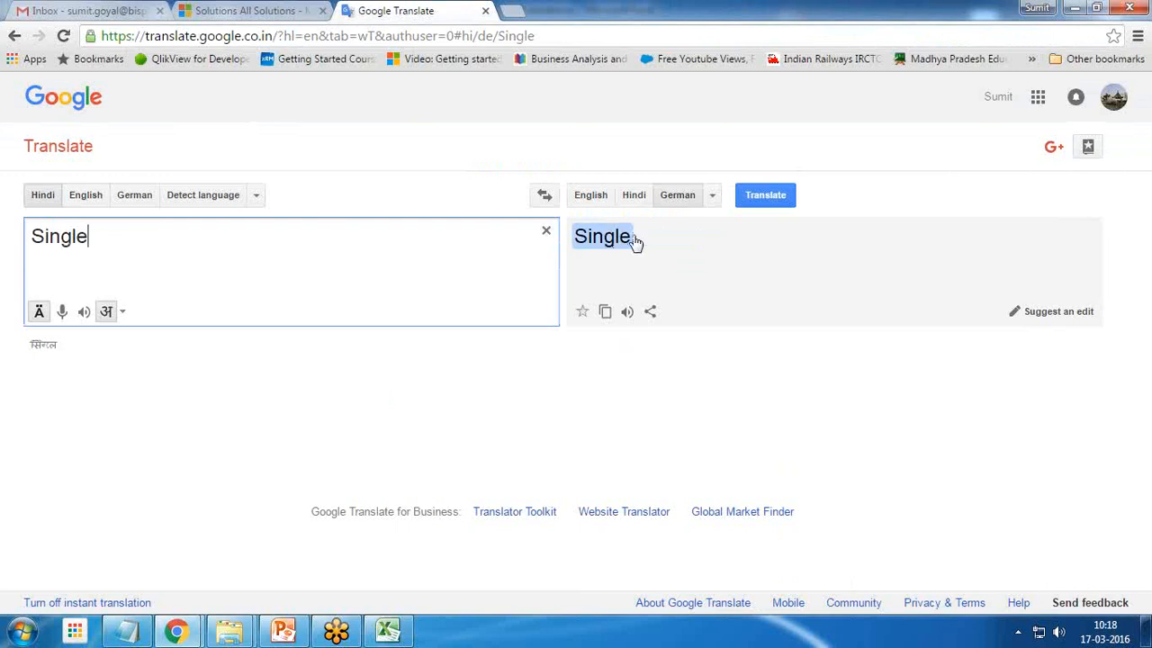
{"action": "left_click_drag", "start_coordinate": [665, 214], "coordinate": [572, 240]}
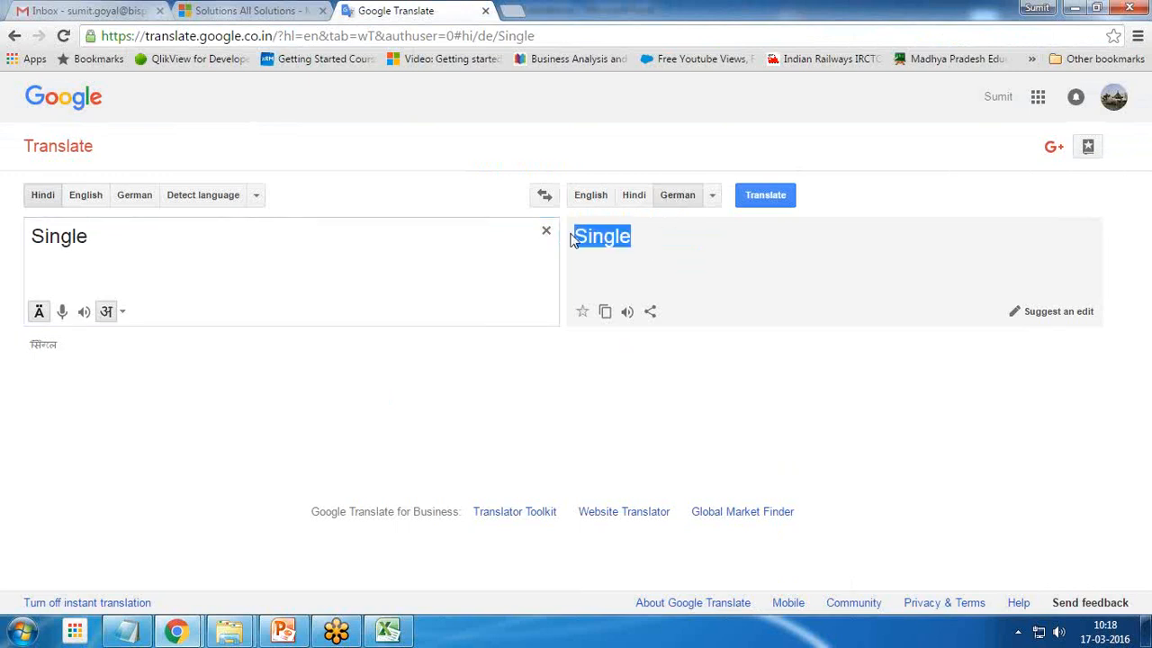
{"action": "key", "text": "ctrl+c"}
{"action": "key", "text": "alt+Tab"}
{"action": "key", "text": "ctrl+v"}
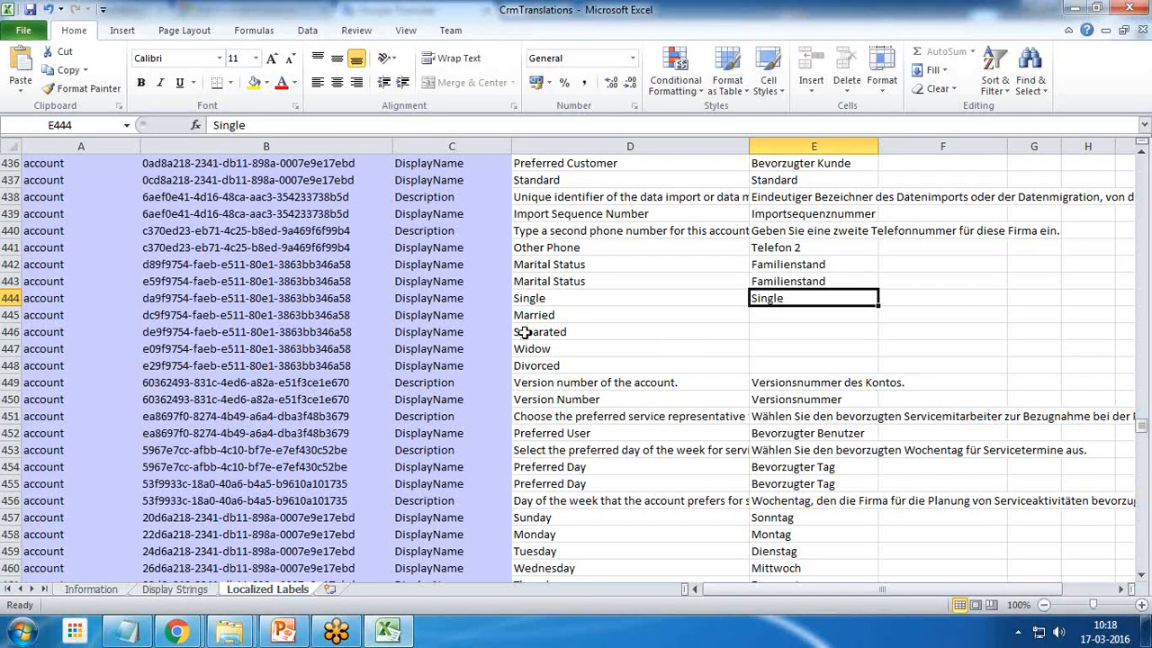
Translate Married into German with Google Translate and put the result verheiratet in cell E445.
{"action": "key", "text": "alt+Tab"}
{"action": "left_click_drag", "start_coordinate": [120, 255], "coordinate": [15, 255]}
{"action": "type", "text": "Married"}
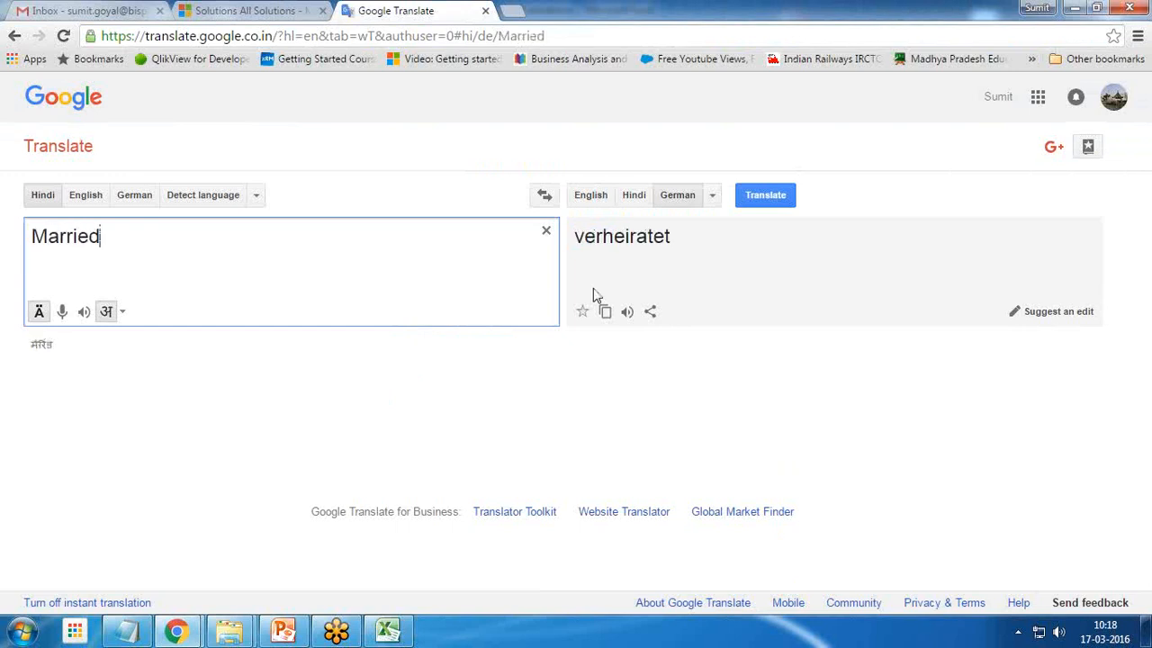
{"action": "left_click_drag", "start_coordinate": [672, 237], "coordinate": [579, 241]}
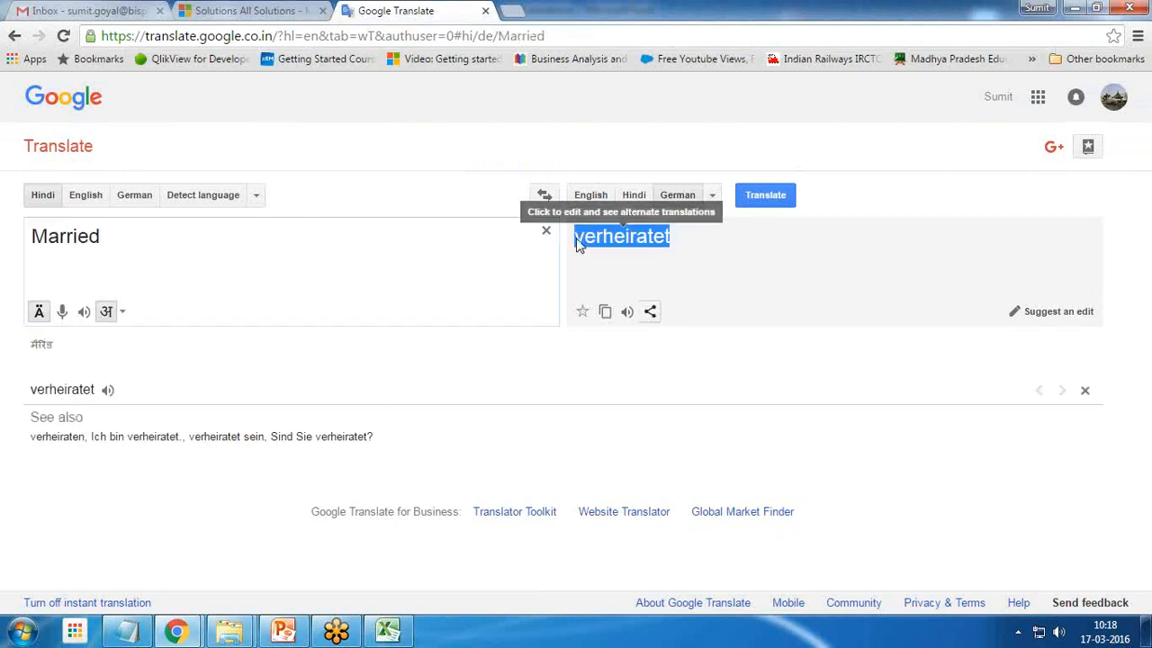
{"action": "key", "text": "ctrl+c"}
{"action": "key", "text": "alt+Tab"}
{"action": "left_click", "coordinate": [774, 315]}
{"action": "key", "text": "ctrl+v"}
Translate Separated into German with Google Translate and put the result getrennt in cell E446.
{"action": "left_click", "coordinate": [586, 335]}
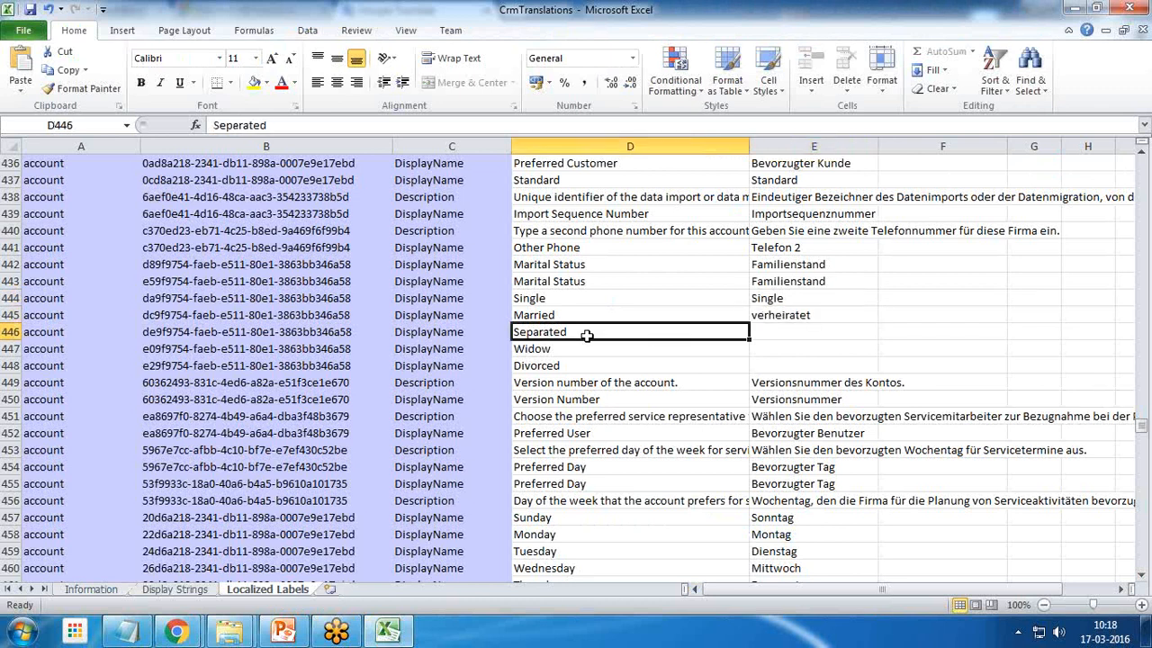
{"action": "double_click", "coordinate": [237, 125]}
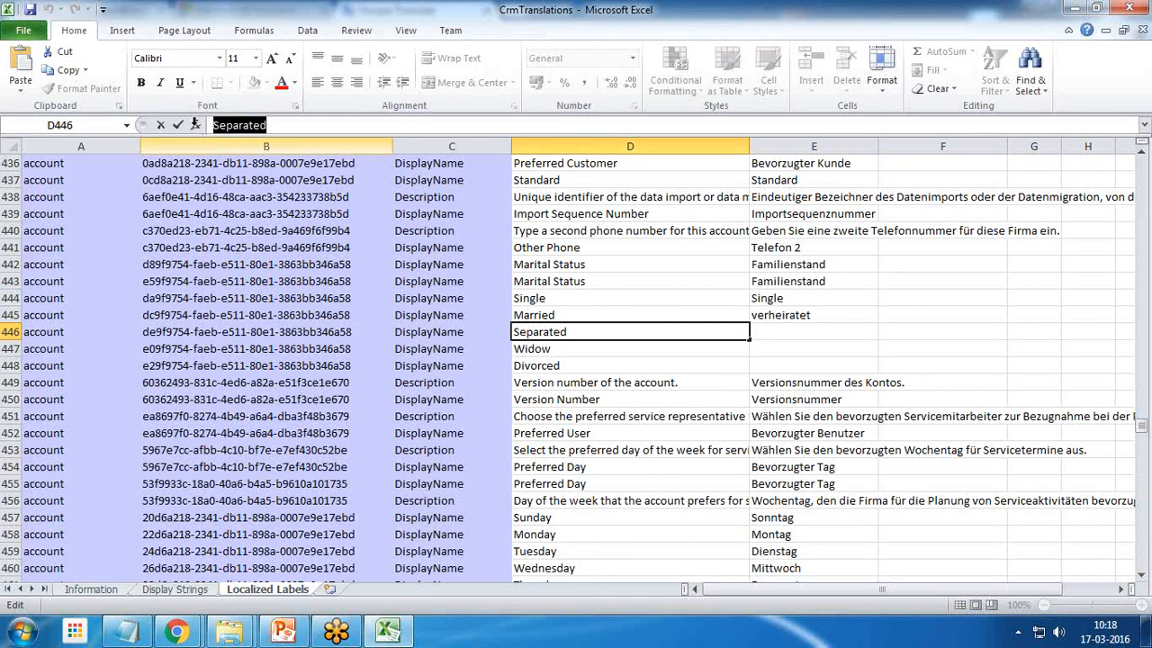
{"action": "key", "text": "ctrl+c"}
{"action": "key", "text": "alt+Tab"}
{"action": "left_click_drag", "start_coordinate": [113, 244], "coordinate": [1, 236]}
{"action": "key", "text": "ctrl+v"}
{"action": "left_click_drag", "start_coordinate": [695, 239], "coordinate": [569, 241]}
{"action": "key", "text": "ctrl+c"}
{"action": "key", "text": "alt+Tab"}
{"action": "left_click", "coordinate": [781, 332]}
{"action": "key", "text": "ctrl+v"}
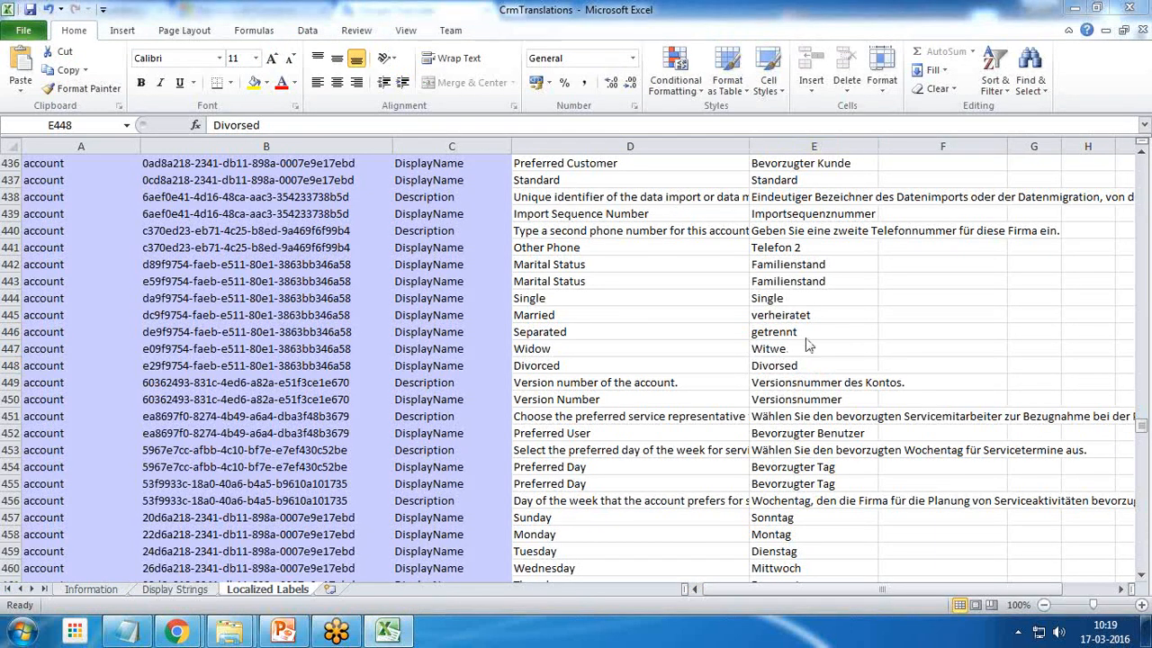
Review the Marital Status label and each of its options against their German entries in the 1031 column.
{"action": "left_click", "coordinate": [538, 266]}
{"action": "left_click", "coordinate": [536, 298]}
{"action": "left_click", "coordinate": [534, 315]}
{"action": "left_click", "coordinate": [533, 331]}
{"action": "left_click", "coordinate": [531, 350]}
{"action": "left_click", "coordinate": [537, 366]}
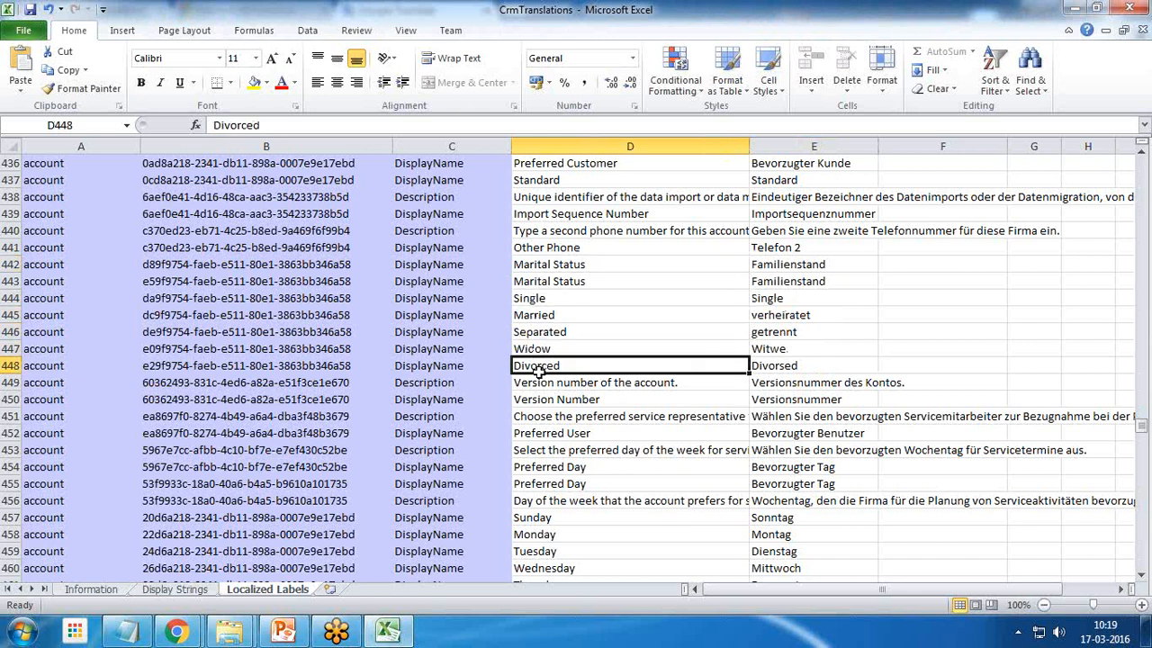
Save the CrmTranslations workbook, keeping the XML Spreadsheet 2003 format, and close Excel.
{"action": "key", "text": "ctrl+s"}
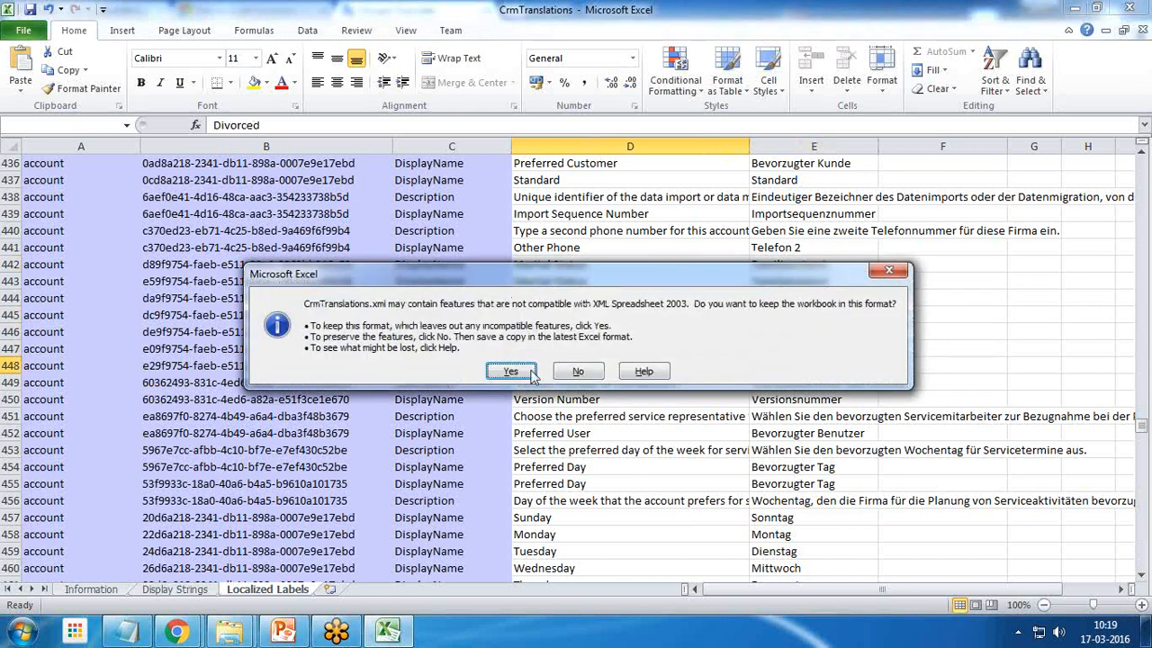
{"action": "left_click", "coordinate": [522, 370]}
{"action": "left_click", "coordinate": [1131, 8]}
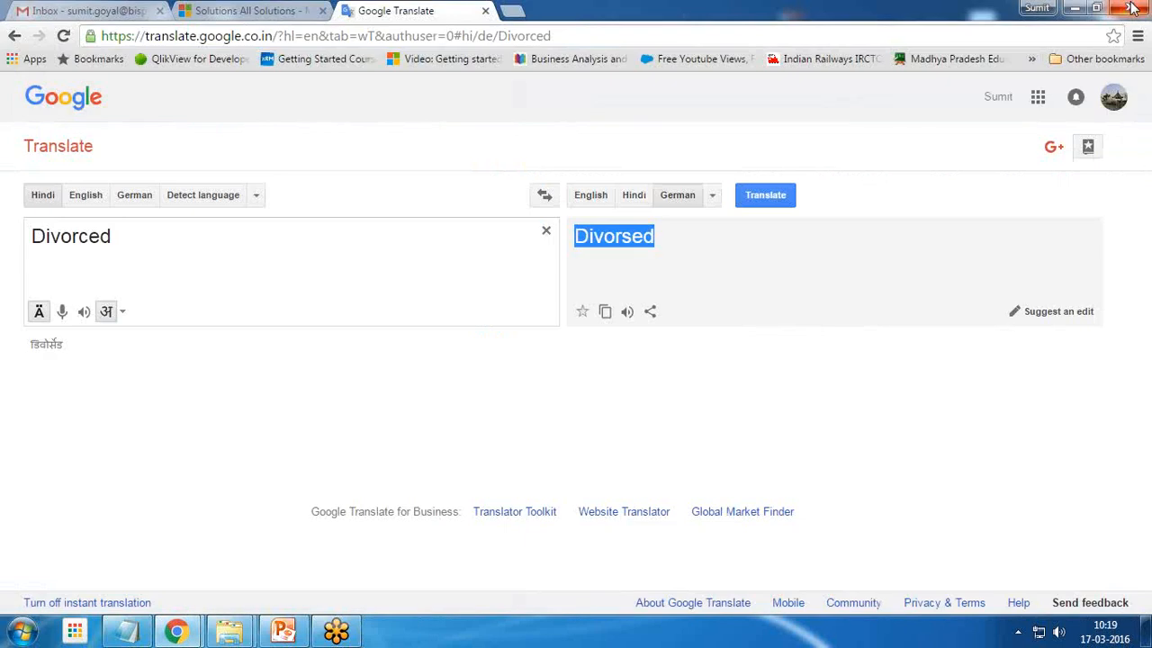
Move the browser out of the way and return to the extracted CrmTranslations_CustomTranslation_1_0 folder.
{"action": "left_click", "coordinate": [1076, 9]}
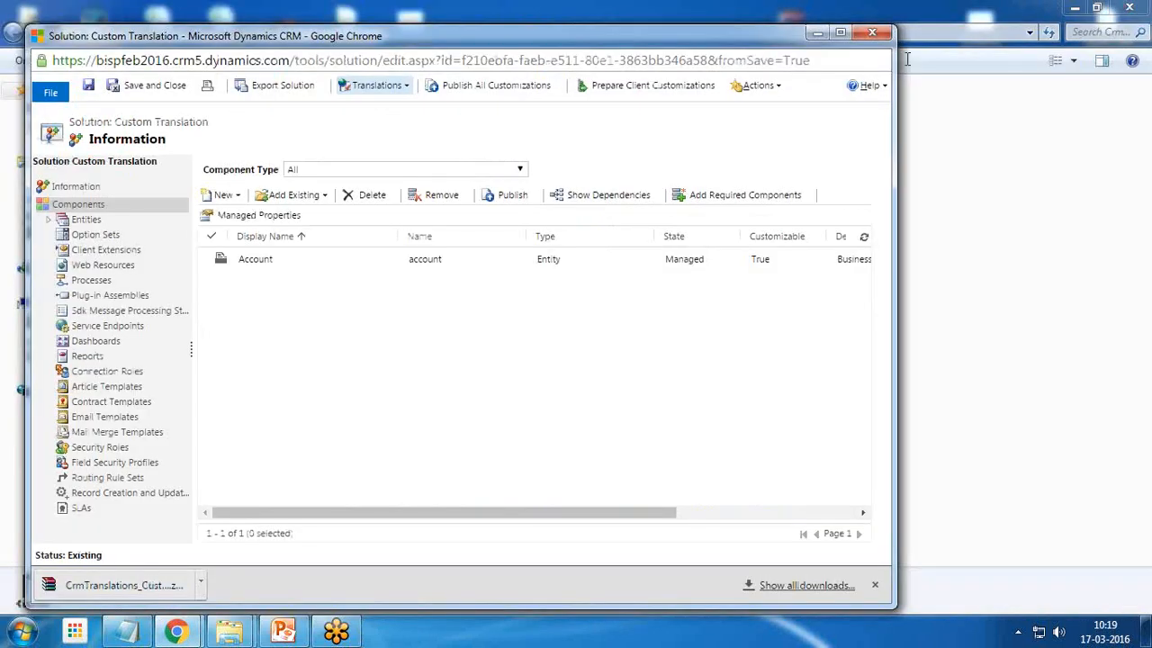
{"action": "left_click", "coordinate": [1147, 632]}
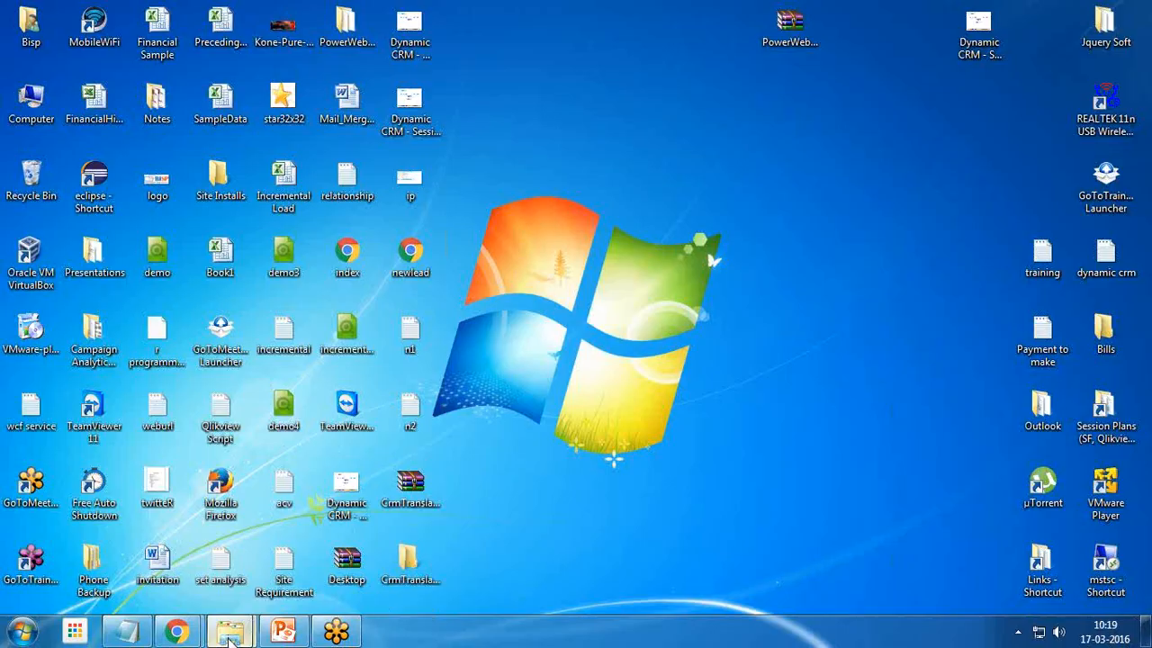
{"action": "double_click", "coordinate": [348, 561]}
Compress [Content_Types] and CrmTranslations into a ZIP archive named CrmTranslations_CustomTranslation_1_0.zip in the same folder.
{"action": "left_click_drag", "start_coordinate": [181, 164], "coordinate": [203, 107]}
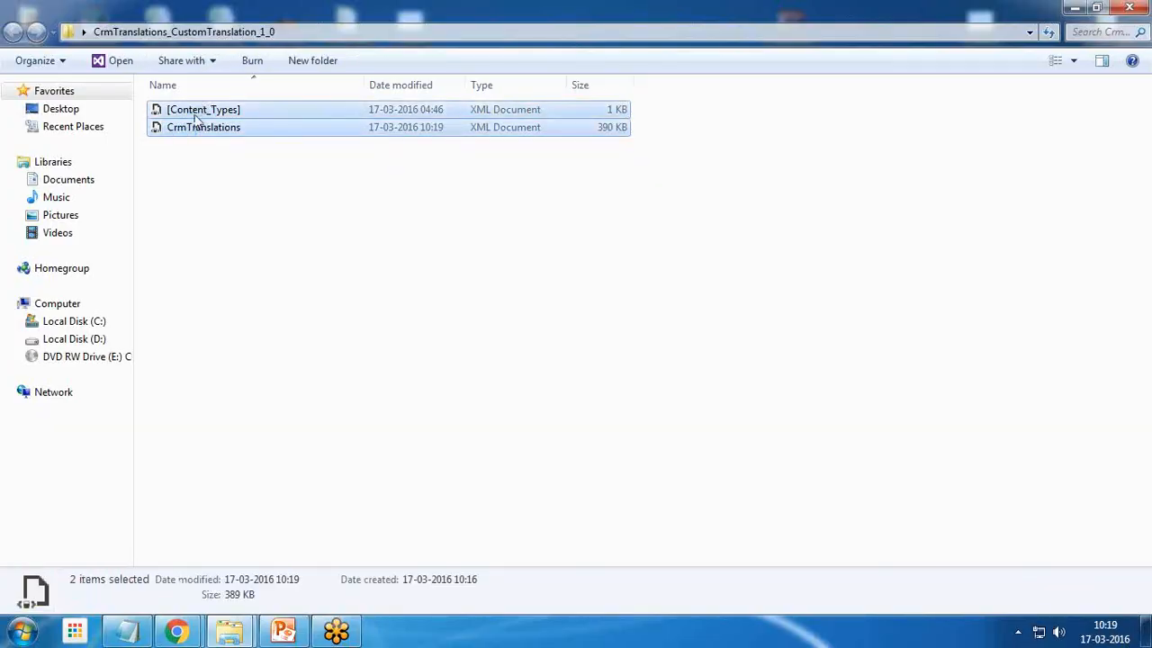
{"action": "right_click", "coordinate": [196, 129]}
{"action": "left_click", "coordinate": [241, 212]}
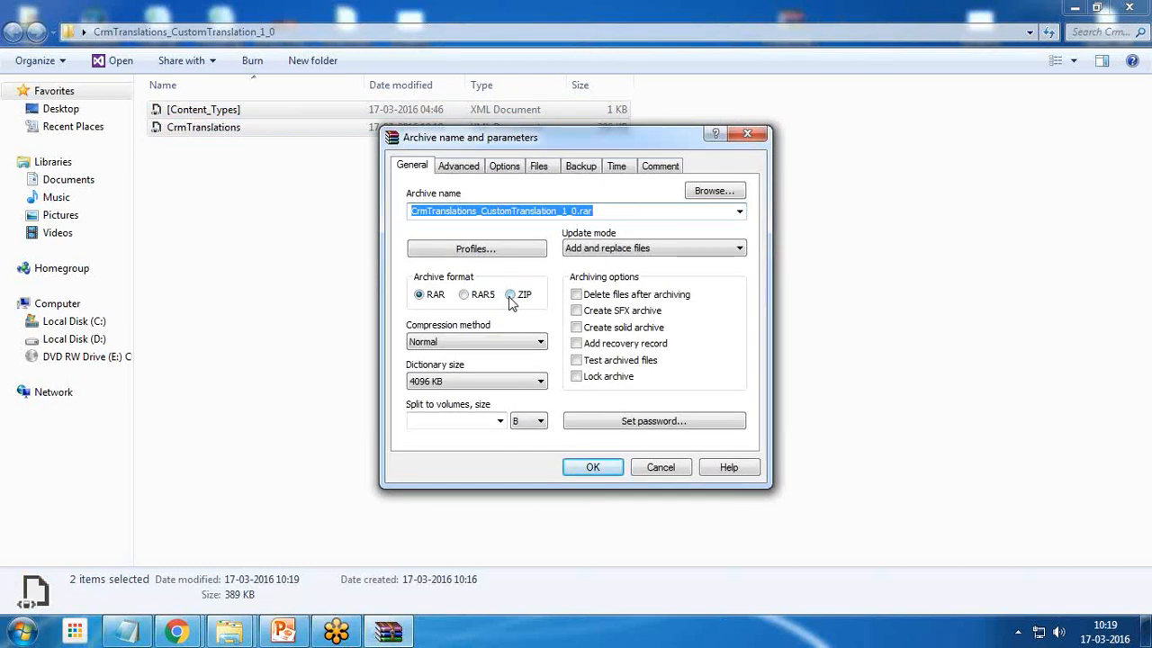
{"action": "left_click", "coordinate": [511, 295]}
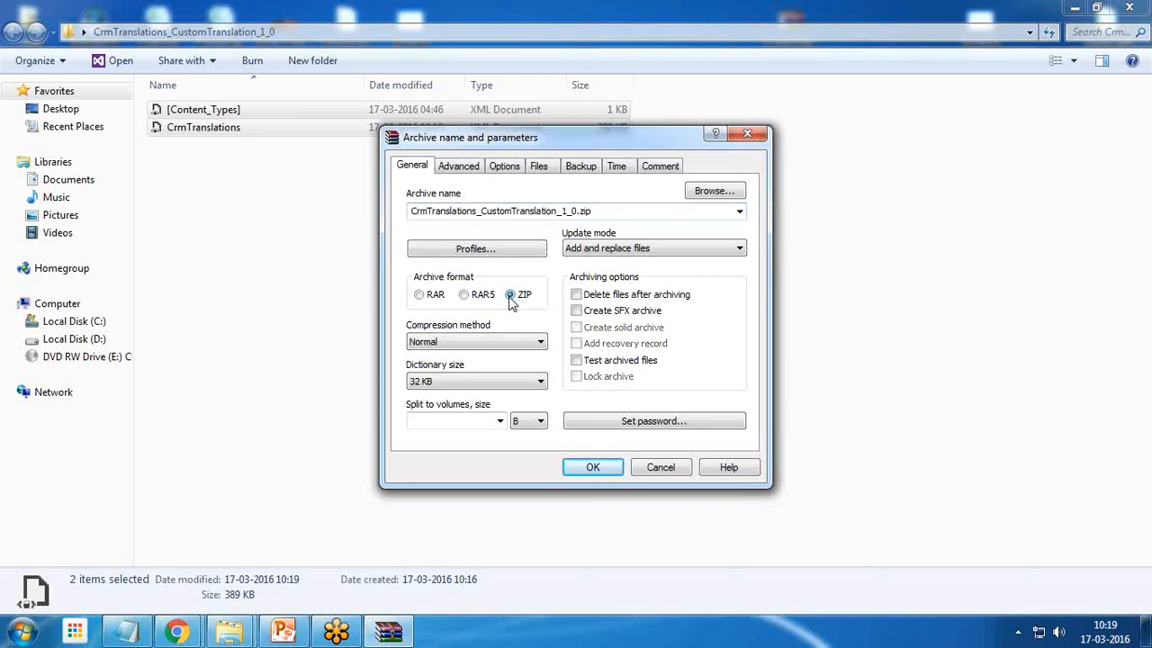
{"action": "left_click", "coordinate": [592, 472]}
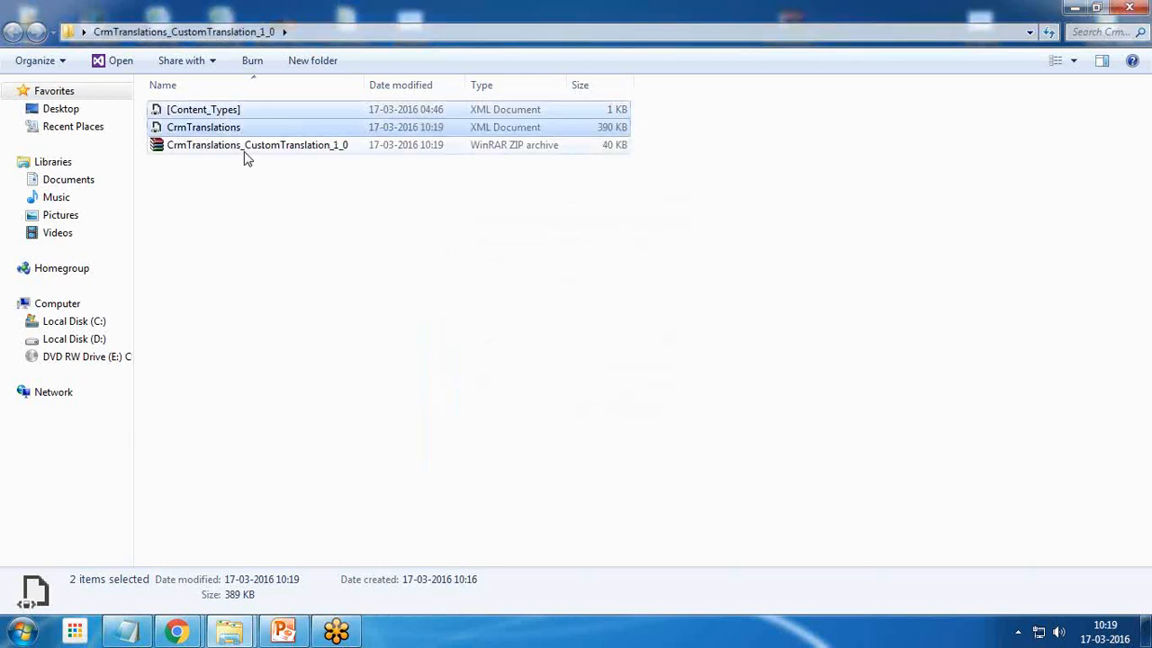
Switch to Chrome, close the Google Translate page and open the Custom Translation solution from the All Solutions list.
{"action": "left_click", "coordinate": [189, 153]}
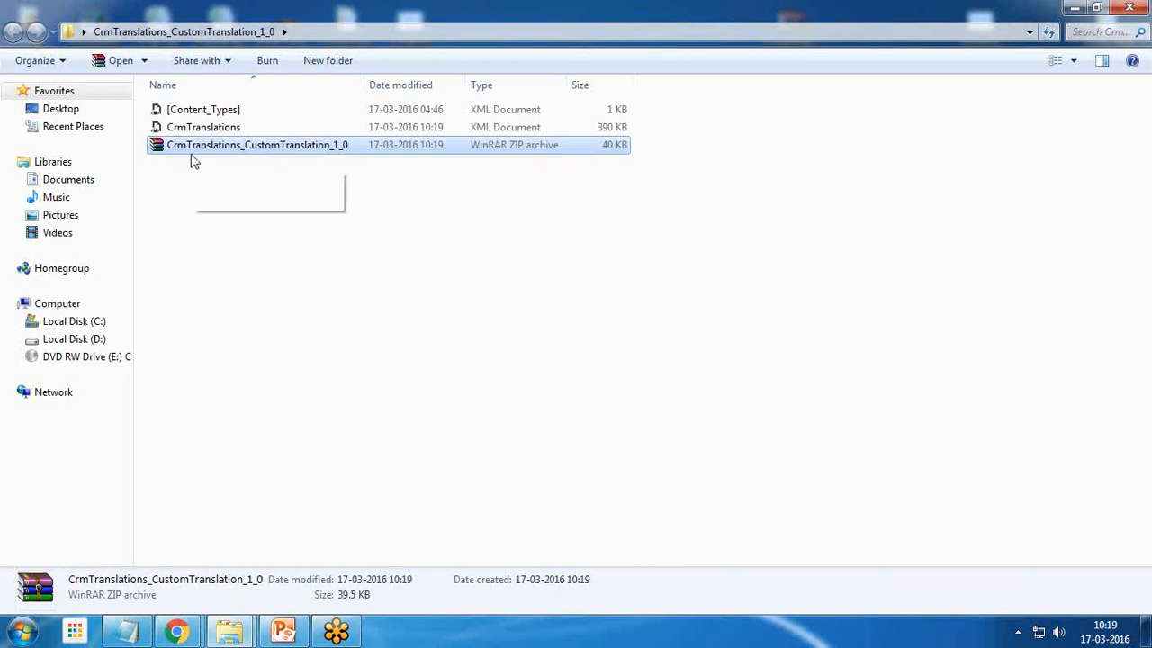
{"action": "mouse_move", "coordinate": [176, 633]}
{"action": "left_click", "coordinate": [319, 555]}
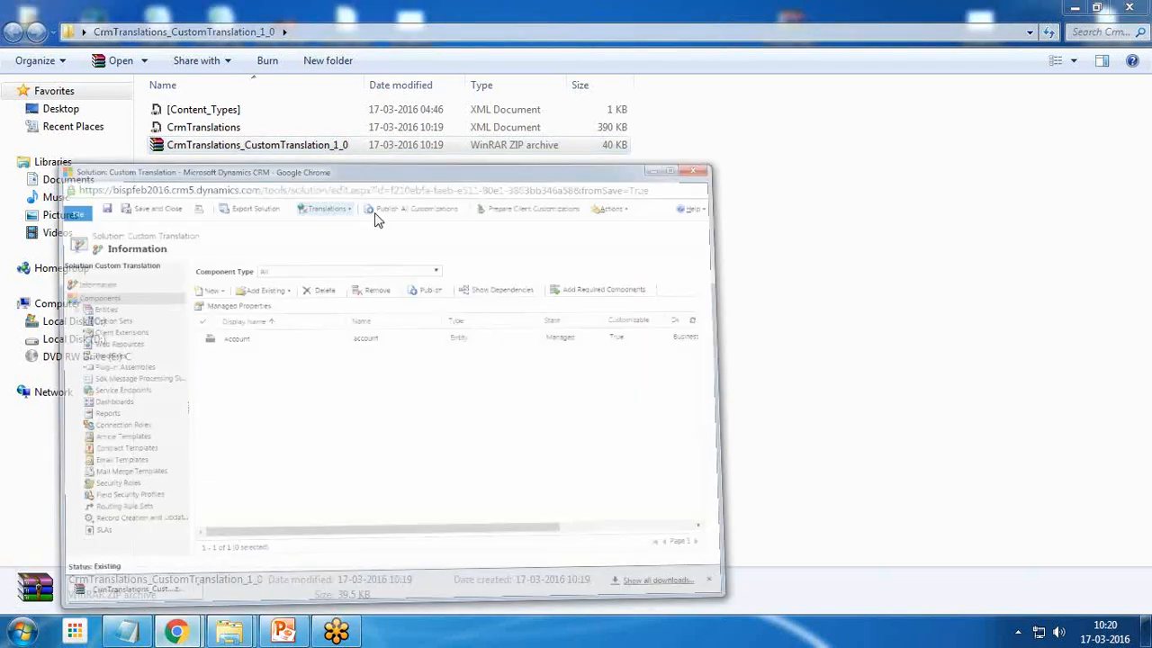
{"action": "left_click_drag", "start_coordinate": [417, 49], "coordinate": [471, 42]}
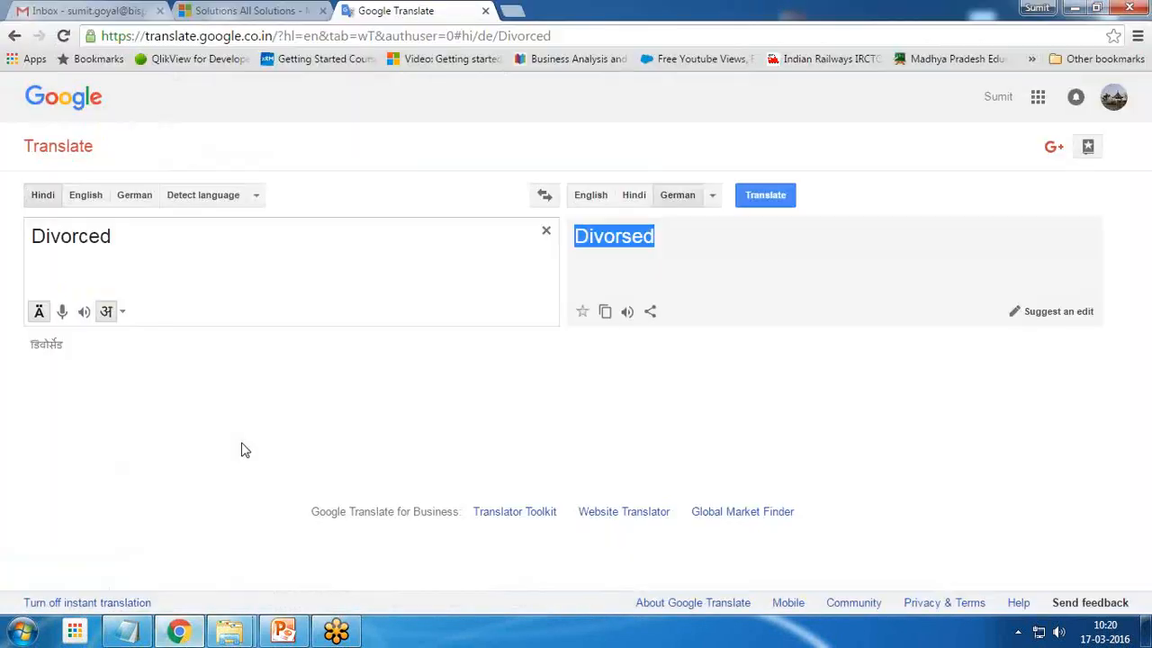
{"action": "left_click", "coordinate": [314, 9]}
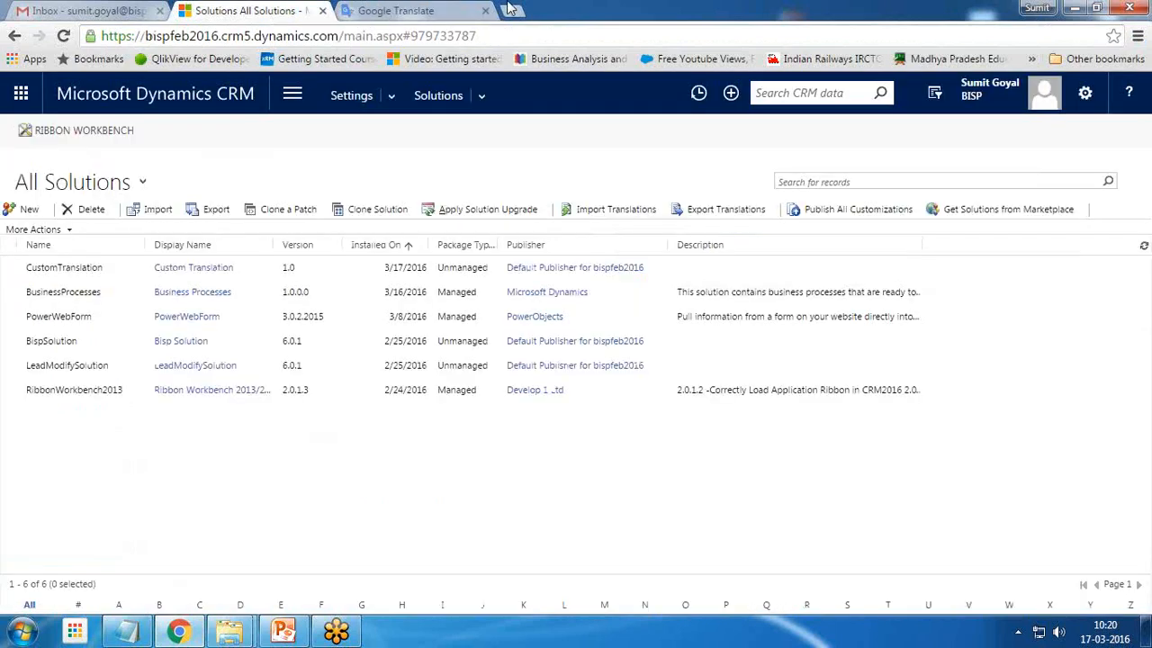
{"action": "left_click", "coordinate": [512, 11]}
{"action": "left_click", "coordinate": [487, 12]}
{"action": "left_click", "coordinate": [486, 12]}
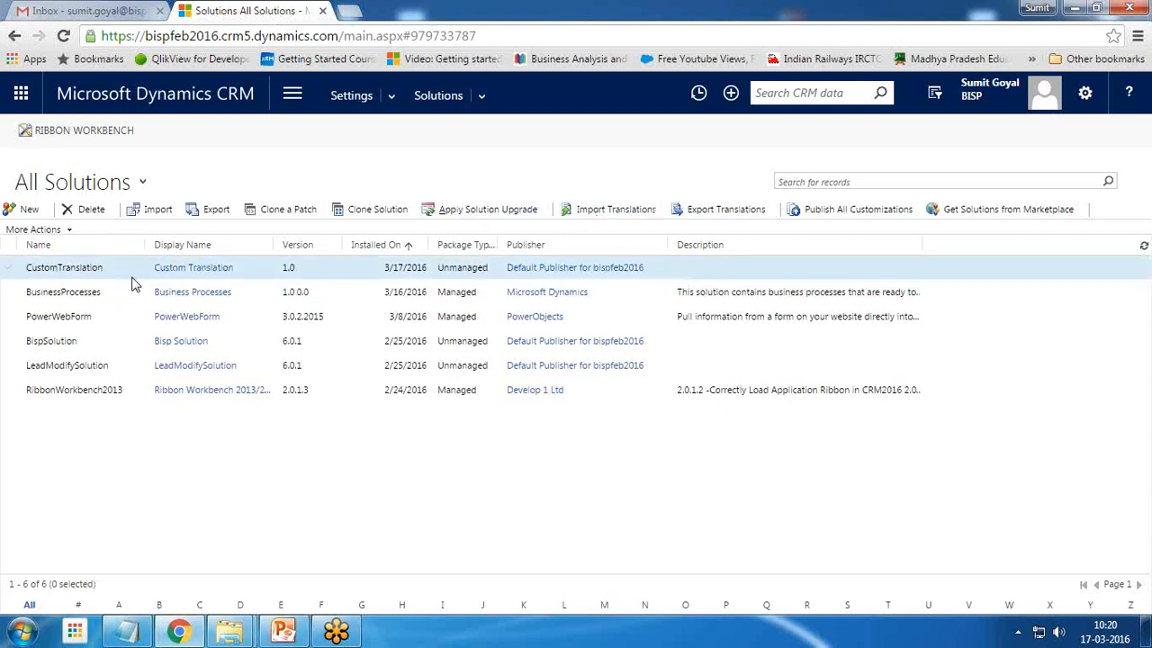
{"action": "left_click", "coordinate": [169, 273]}
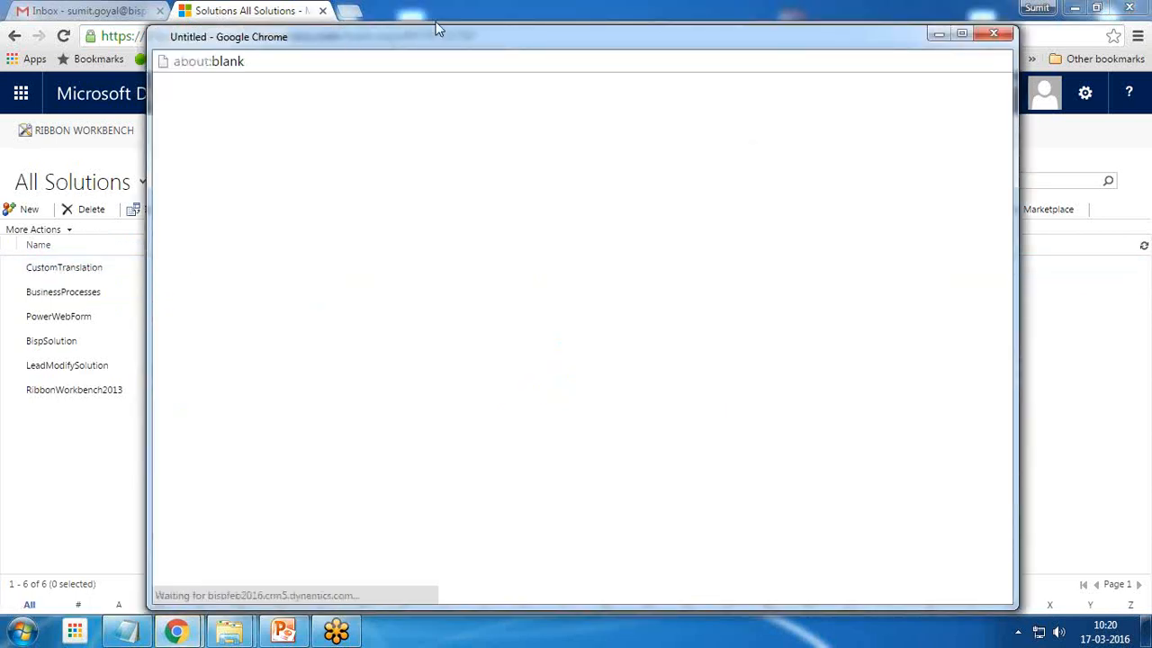
{"action": "double_click", "coordinate": [438, 36]}
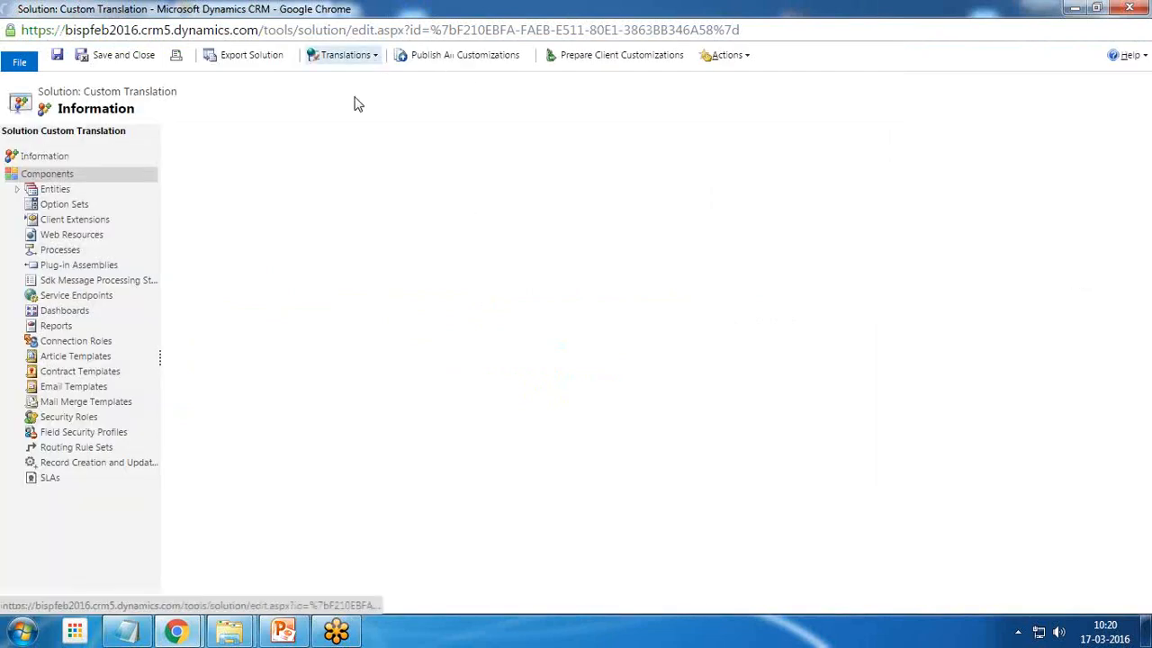
Import the translations from CrmTranslations_CustomTranslation_1_0.zip in the desktop folder CrmTranslations_CustomTranslation_1_0 and dismiss the import summary.
{"action": "left_click", "coordinate": [346, 55]}
{"action": "left_click", "coordinate": [359, 76]}
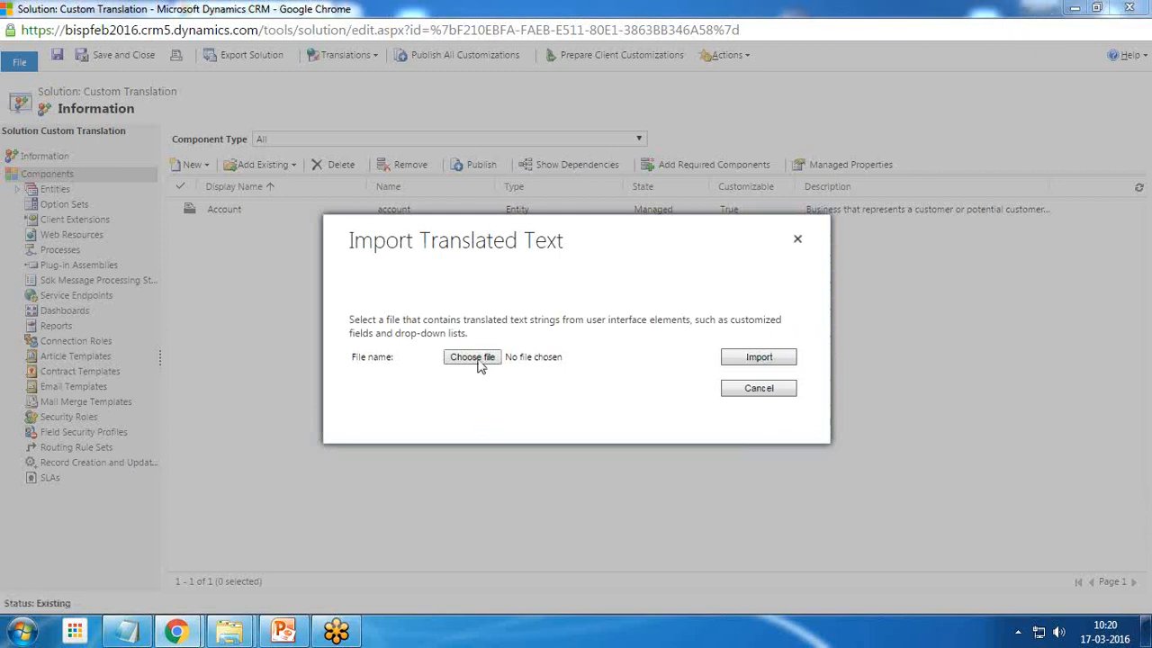
{"action": "left_click", "coordinate": [472, 357]}
{"action": "scroll", "coordinate": [284, 364], "scroll_direction": "down", "scroll_amount": 1}
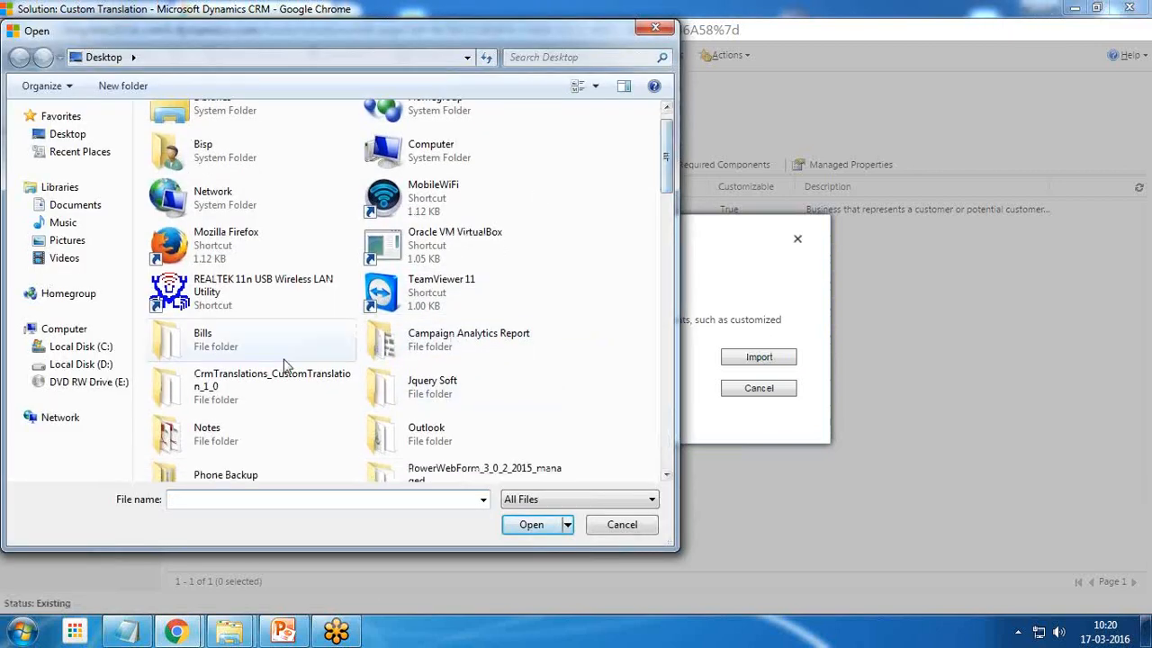
{"action": "double_click", "coordinate": [285, 378]}
{"action": "left_click", "coordinate": [238, 172]}
{"action": "left_click", "coordinate": [530, 525]}
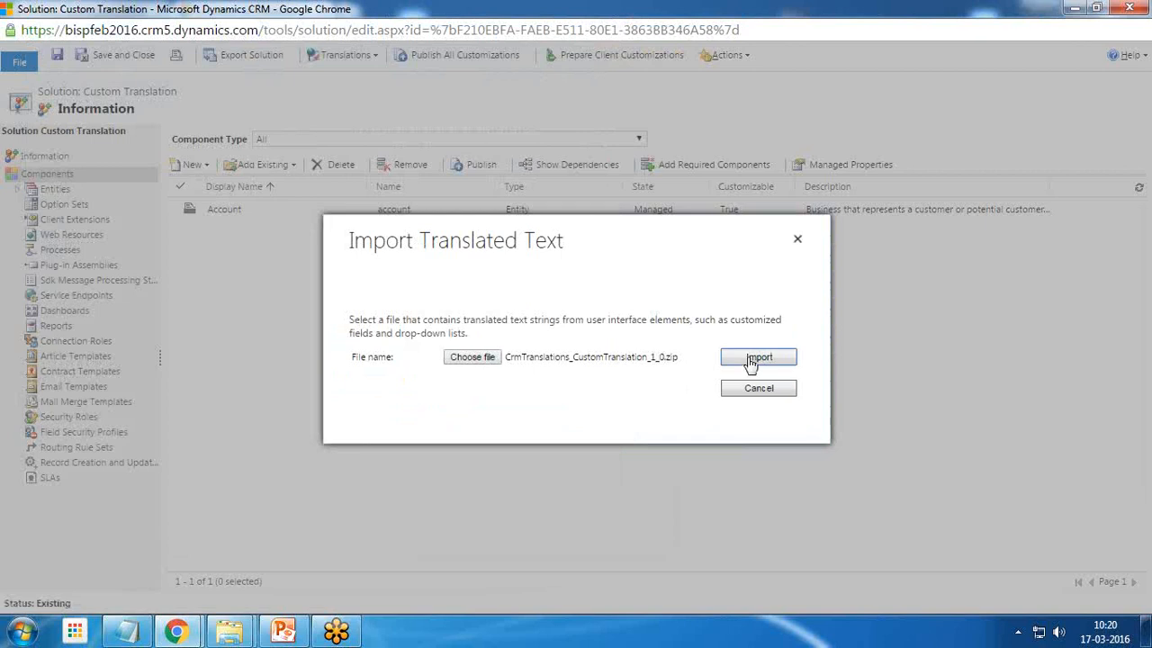
{"action": "left_click", "coordinate": [752, 360]}
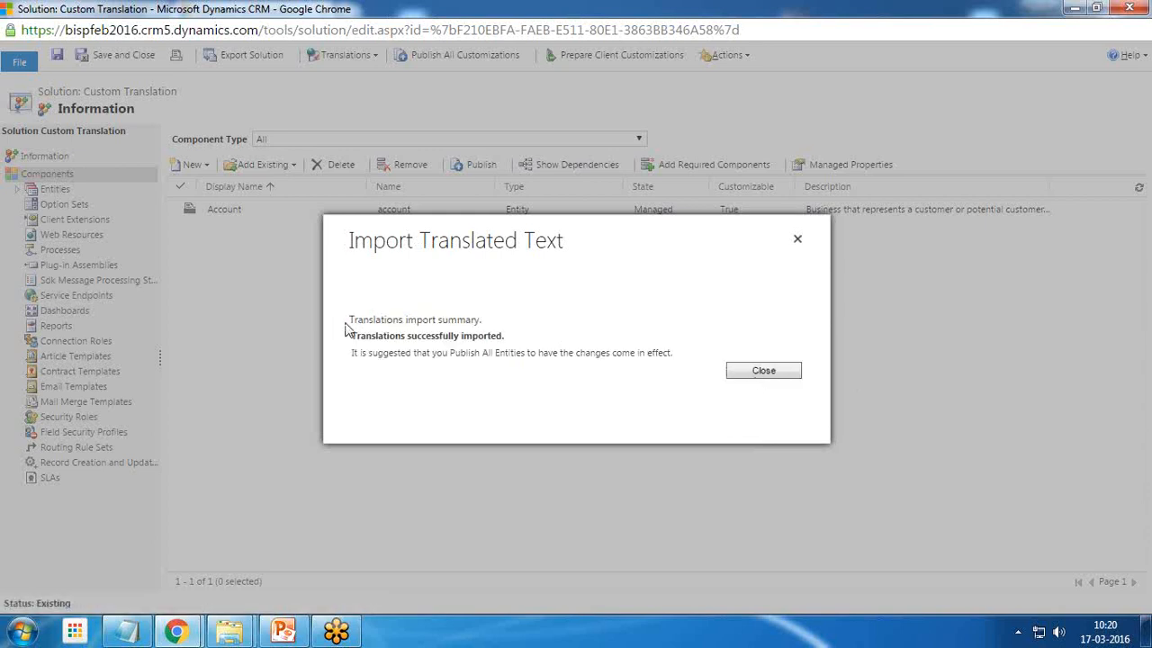
{"action": "left_click_drag", "start_coordinate": [348, 326], "coordinate": [481, 329]}
{"action": "left_click_drag", "start_coordinate": [351, 346], "coordinate": [503, 355]}
{"action": "left_click", "coordinate": [761, 372]}
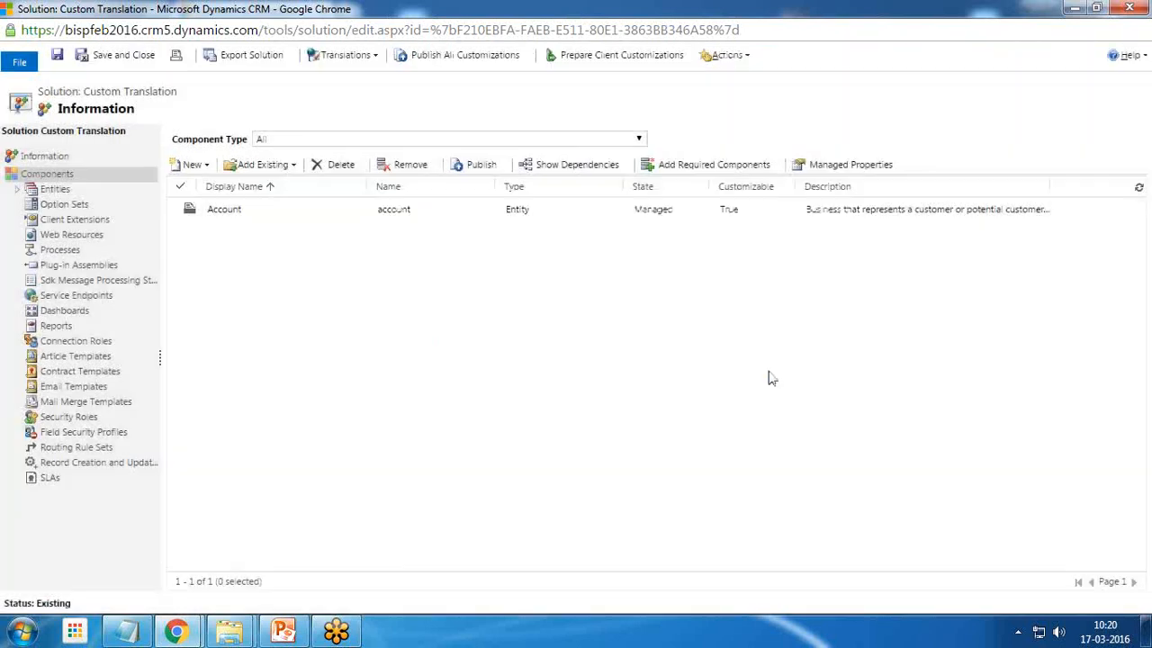
Publish all customizations, and save and close the Custom Translation solution.
{"action": "left_click", "coordinate": [441, 65]}
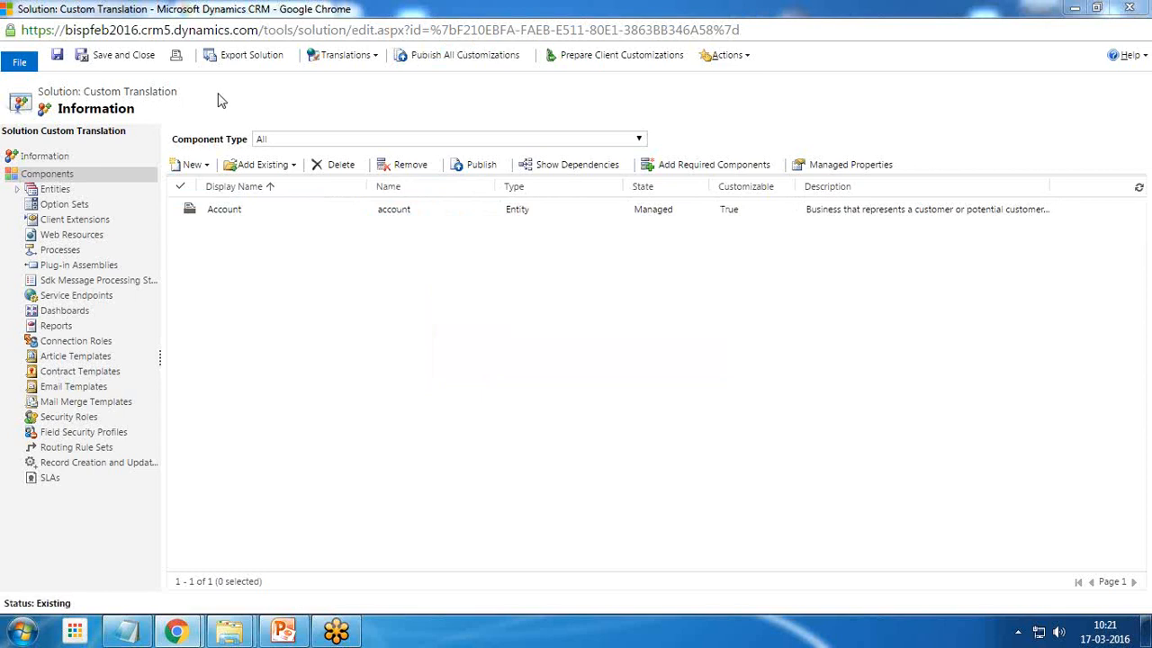
{"action": "left_click", "coordinate": [124, 55]}
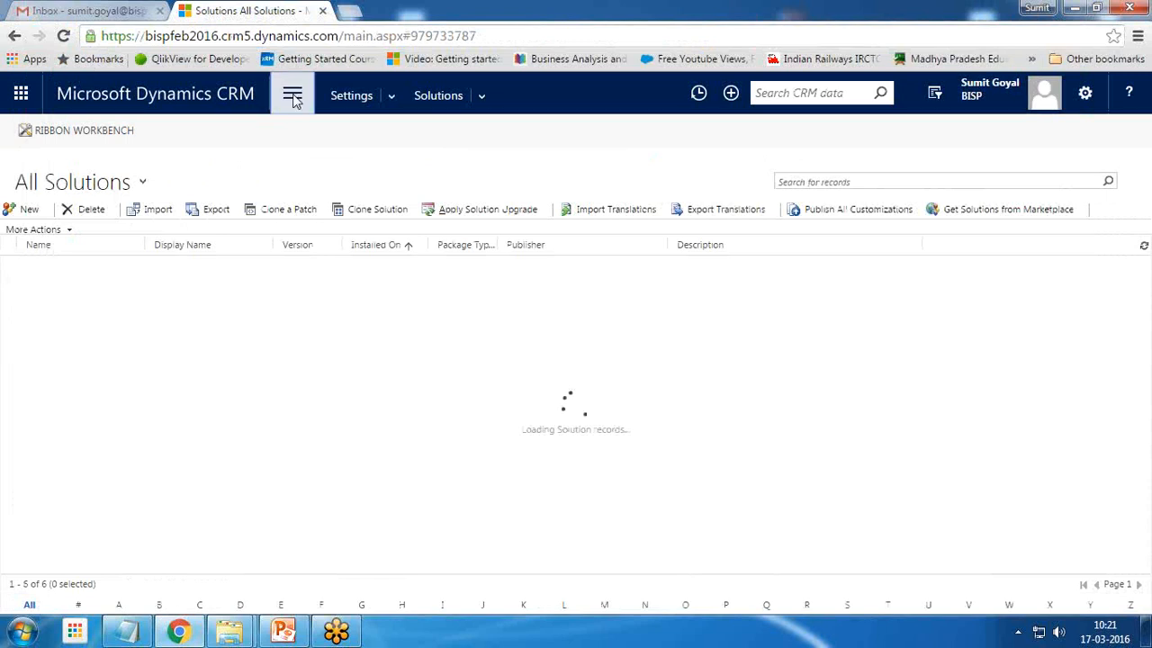
Open the account A. Datum Corporation (sample) from the recently viewed records.
{"action": "left_click", "coordinate": [296, 97]}
{"action": "left_click", "coordinate": [295, 99]}
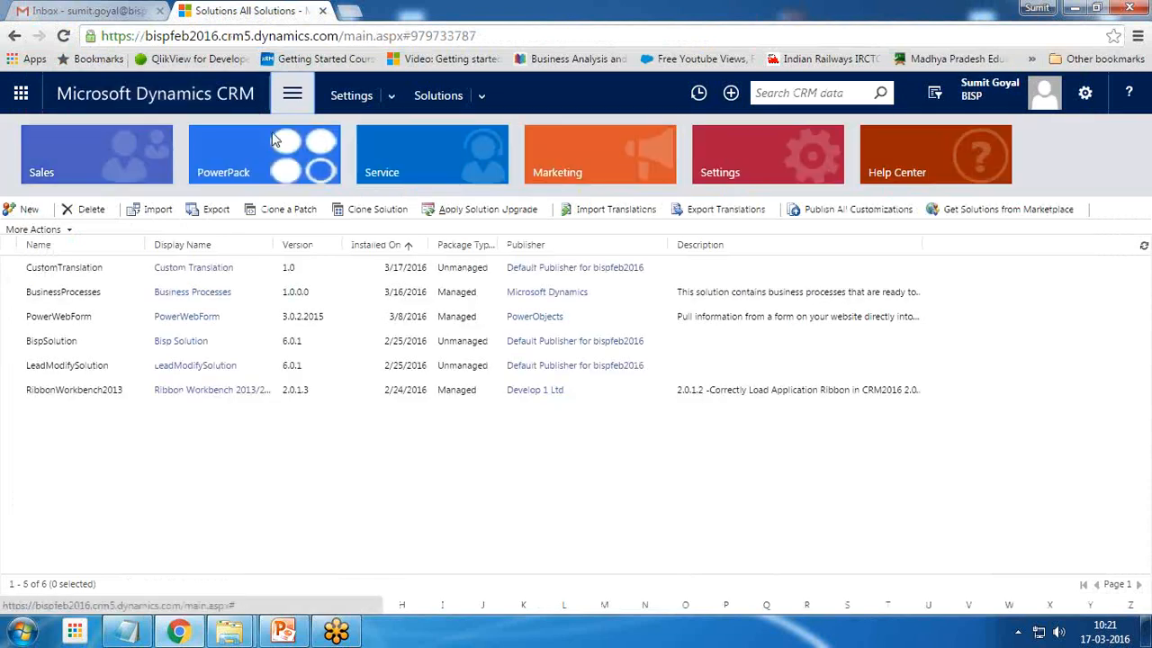
{"action": "left_click", "coordinate": [477, 94]}
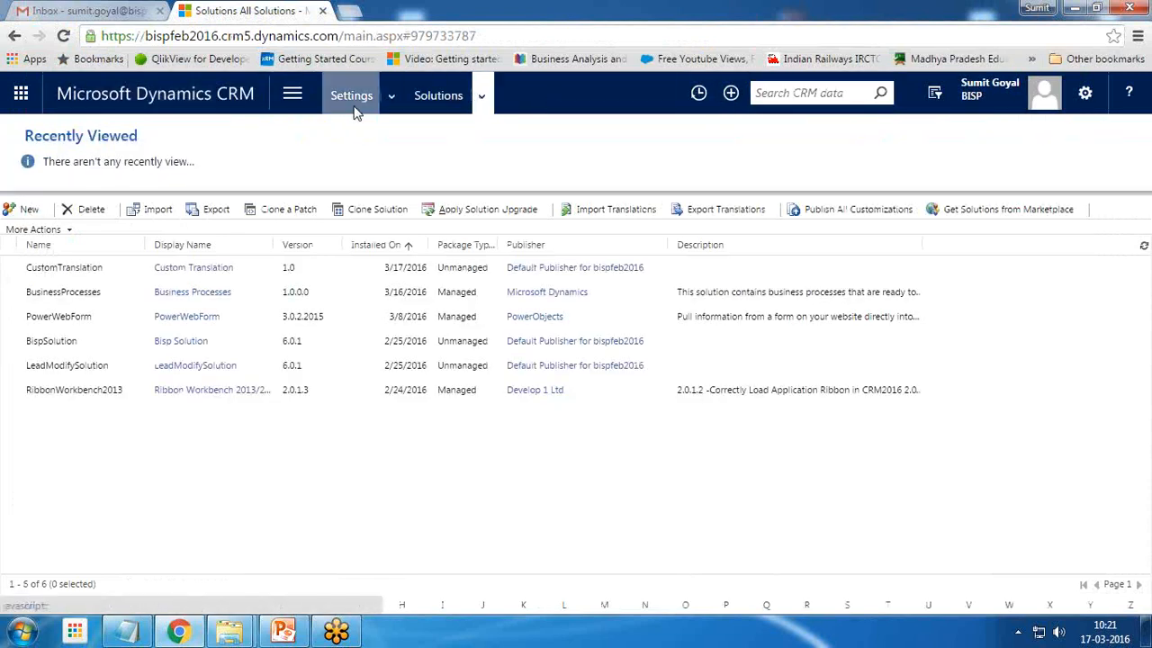
{"action": "left_click", "coordinate": [701, 97]}
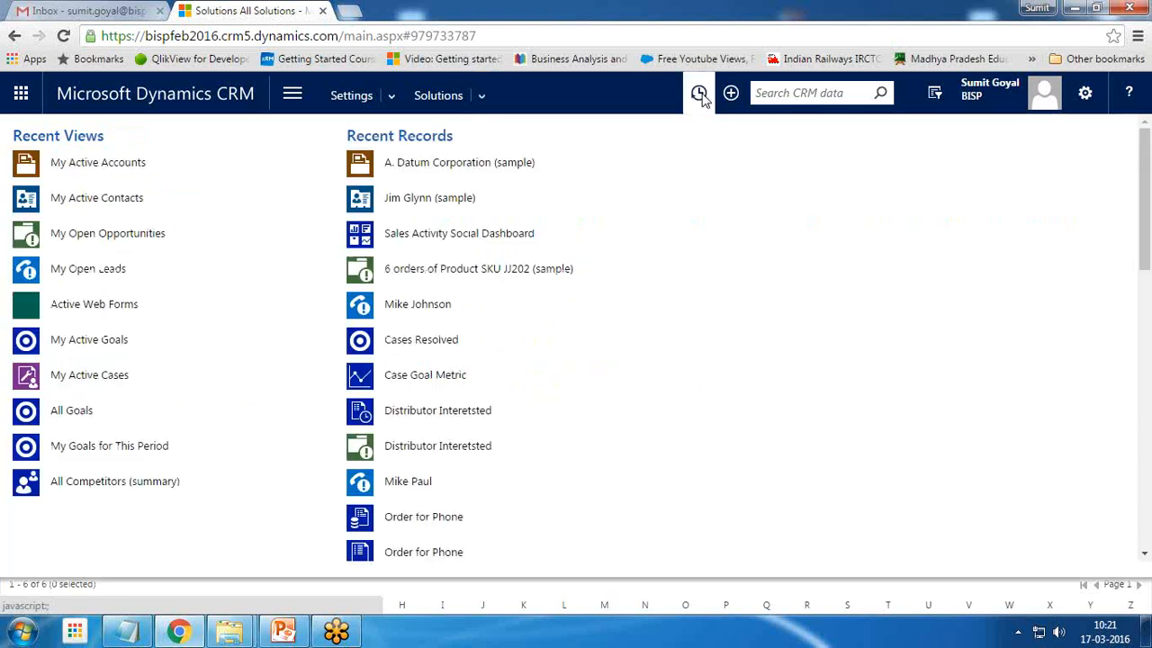
{"action": "left_click", "coordinate": [423, 164]}
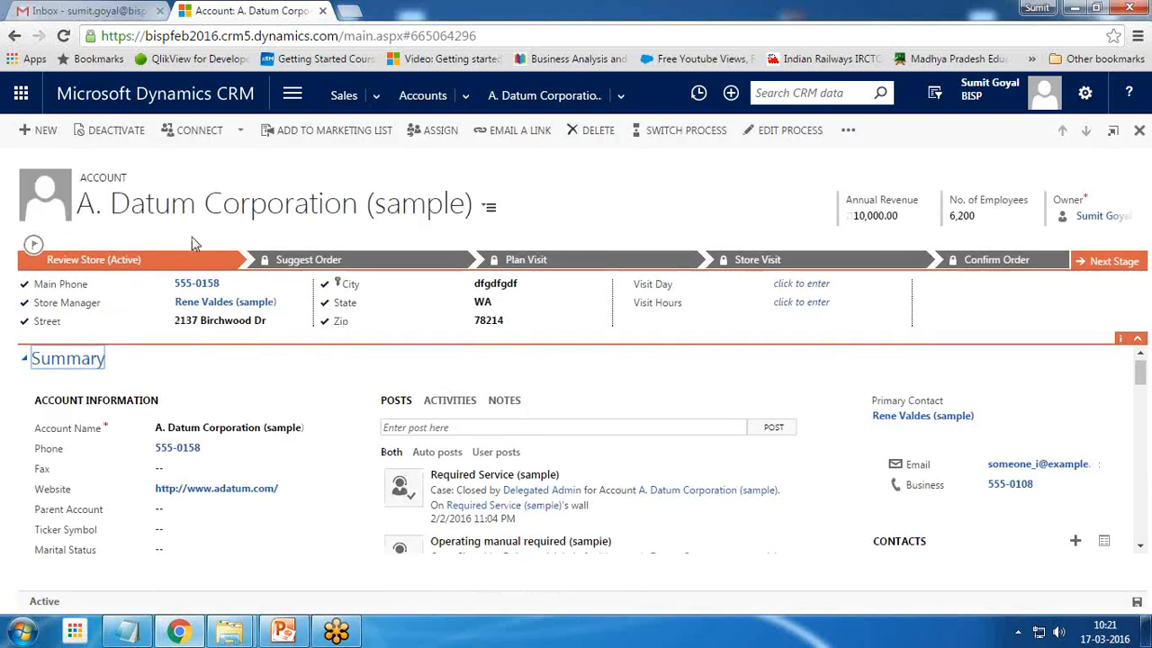
Check the Marital Status field's English options on the account form without choosing a value.
{"action": "scroll", "coordinate": [50, 491], "scroll_direction": "down", "scroll_amount": 1}
{"action": "left_click", "coordinate": [174, 470]}
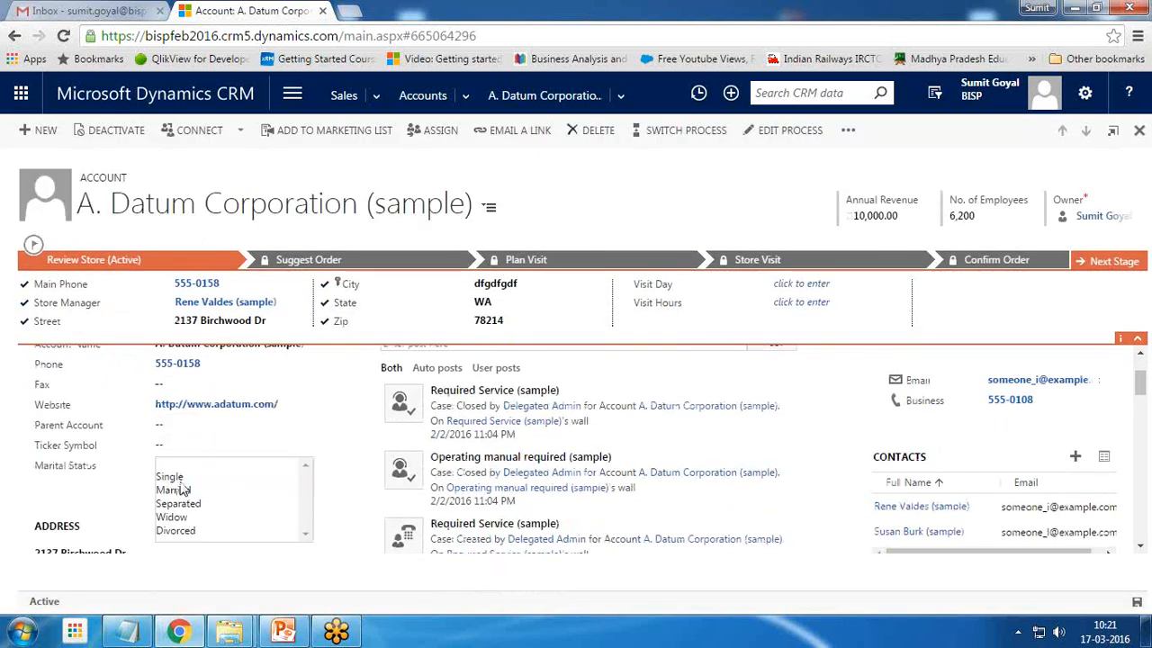
{"action": "left_click", "coordinate": [36, 509]}
Set the user interface and help languages to German in the personal options and apply the change.
{"action": "left_click", "coordinate": [1086, 92]}
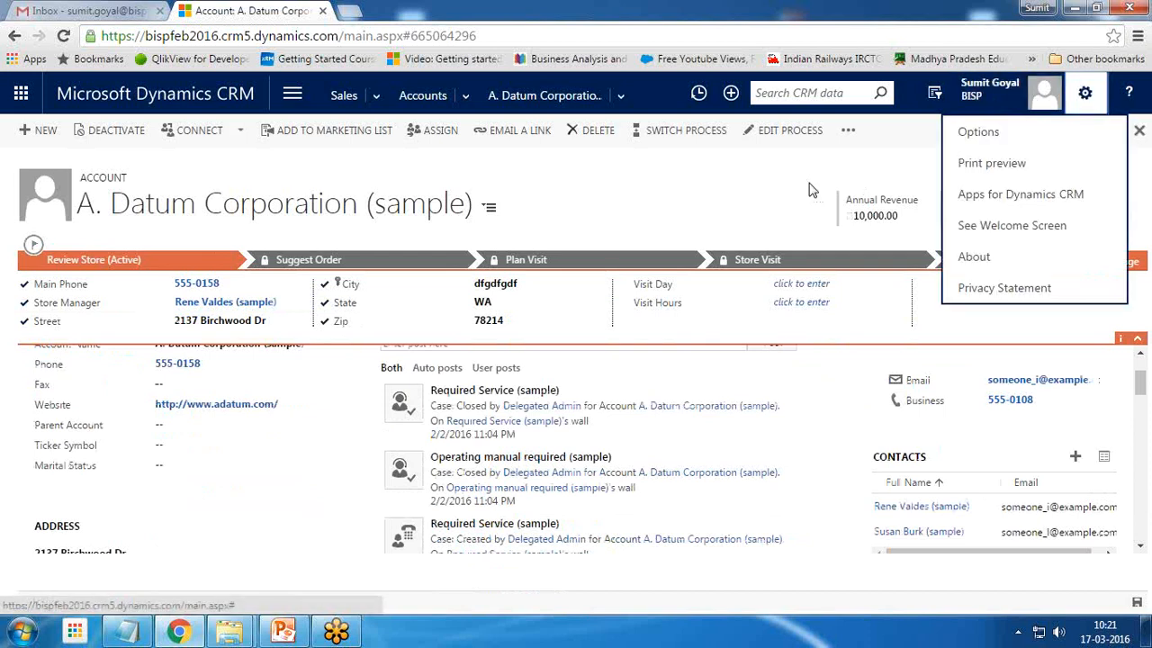
{"action": "left_click", "coordinate": [979, 133]}
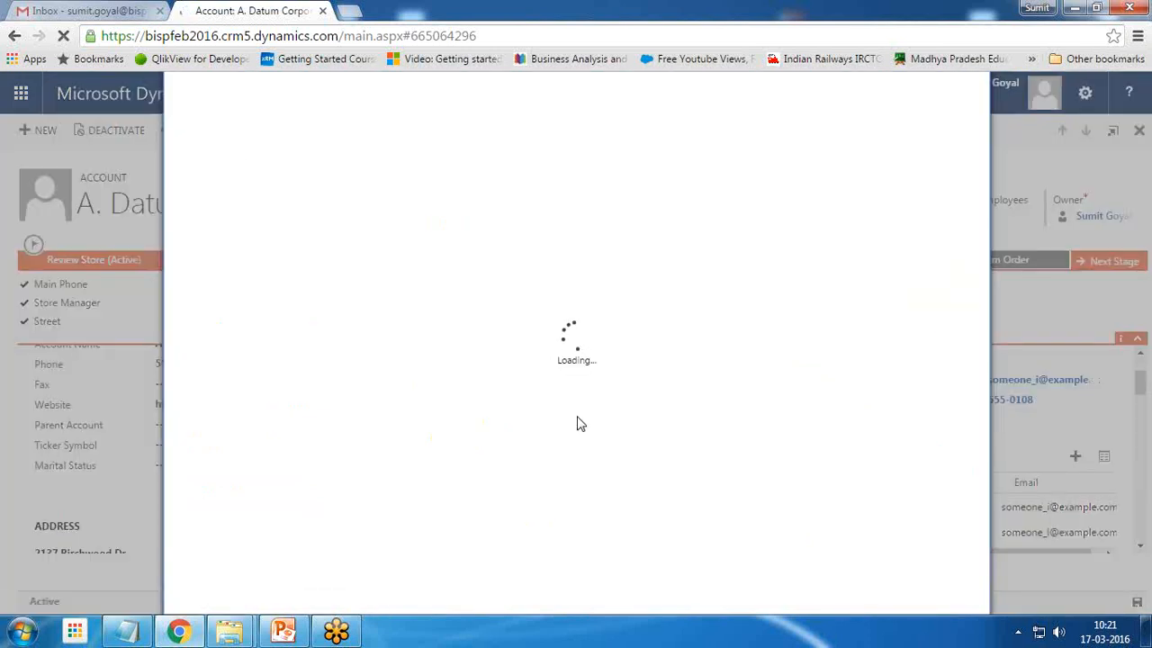
{"action": "left_click", "coordinate": [605, 162]}
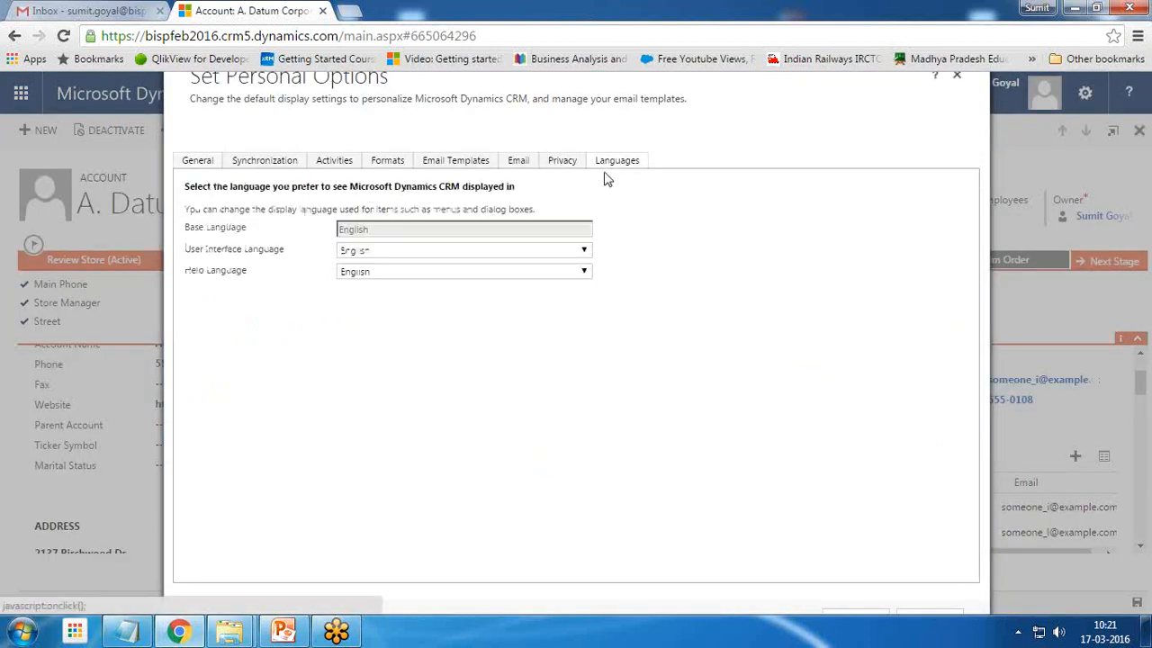
{"action": "left_click", "coordinate": [393, 252]}
{"action": "left_click", "coordinate": [380, 280]}
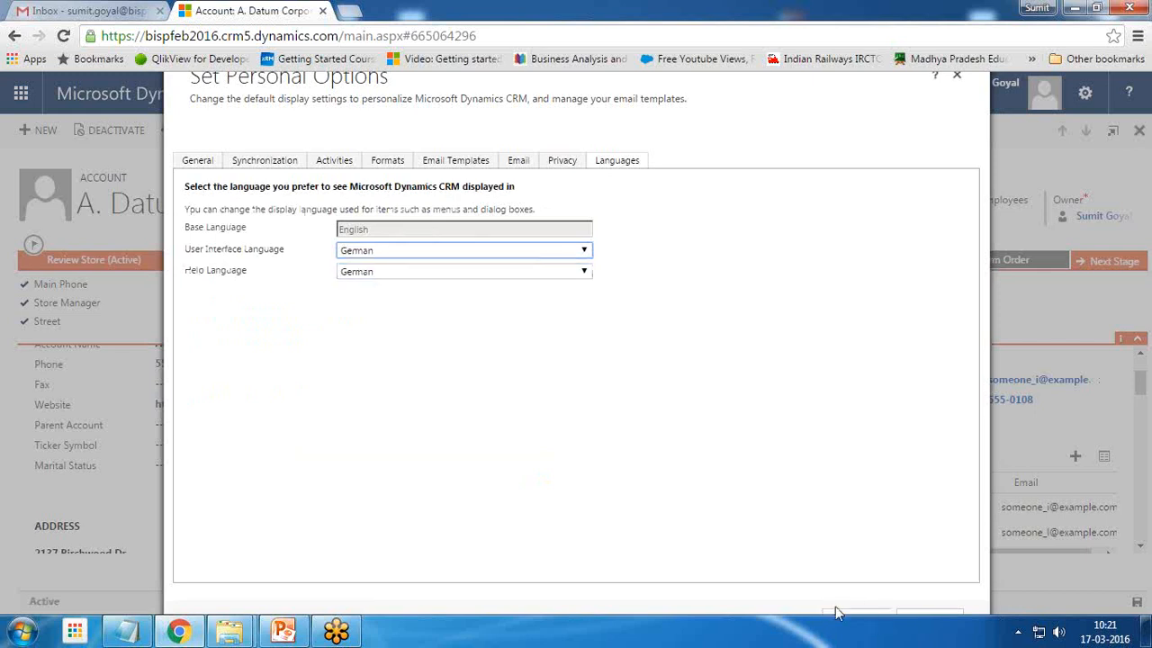
{"action": "left_click", "coordinate": [837, 614]}
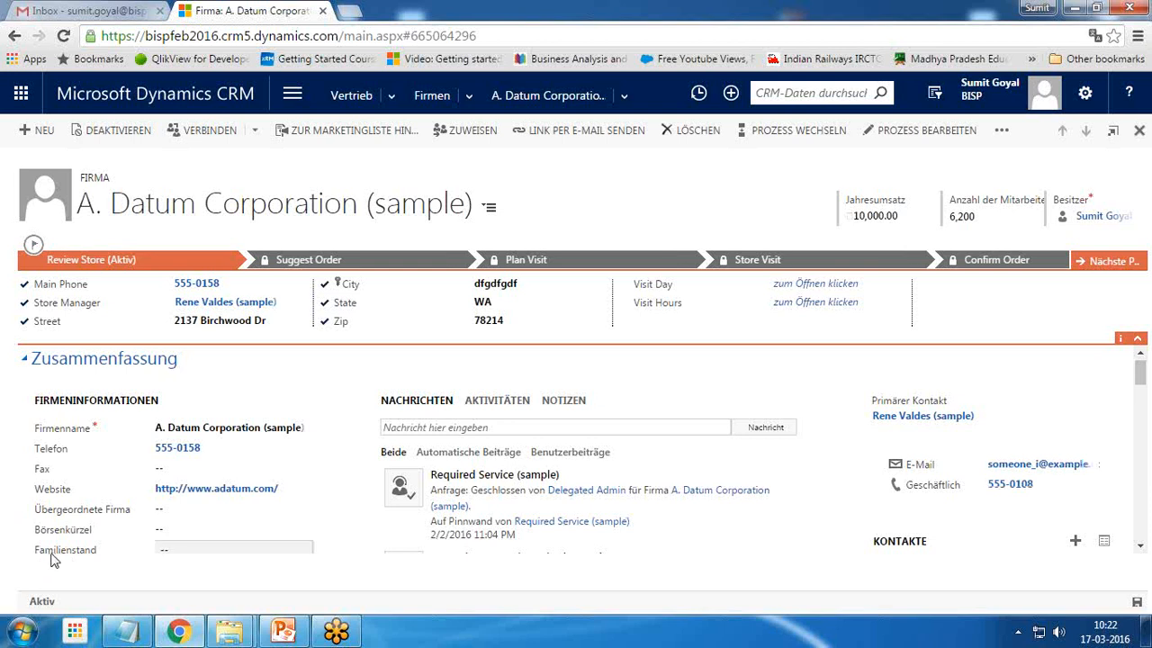
Review the translated options of the Familienstand field on the German account form, leaving its value empty.
{"action": "left_click", "coordinate": [196, 558]}
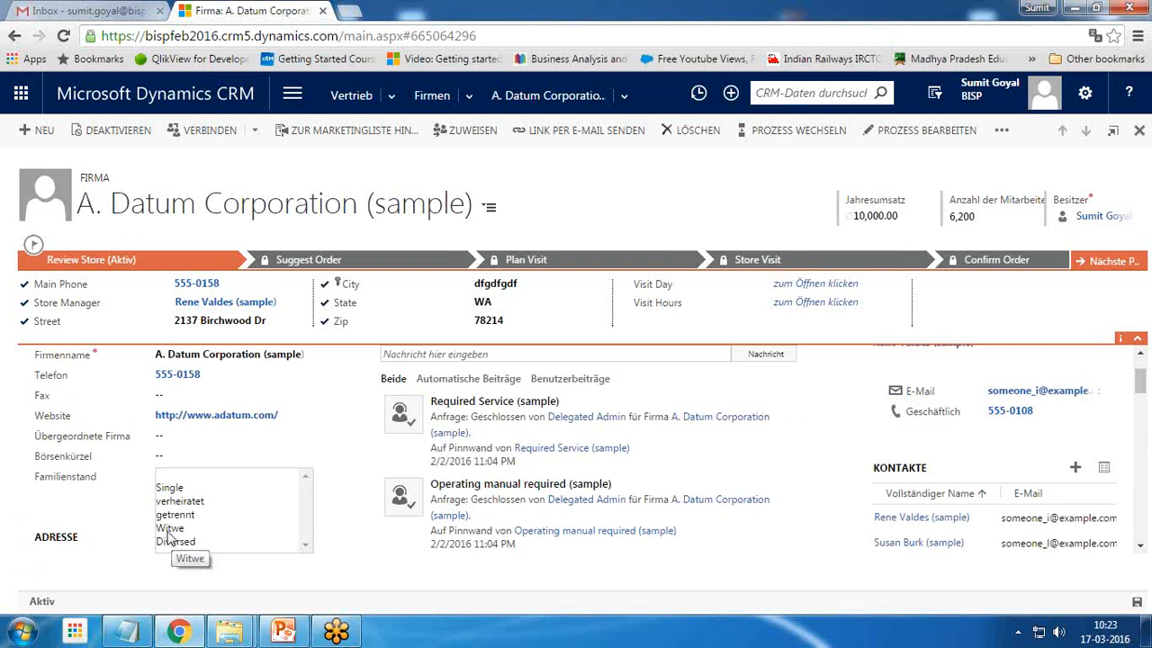
{"action": "left_click", "coordinate": [75, 520]}
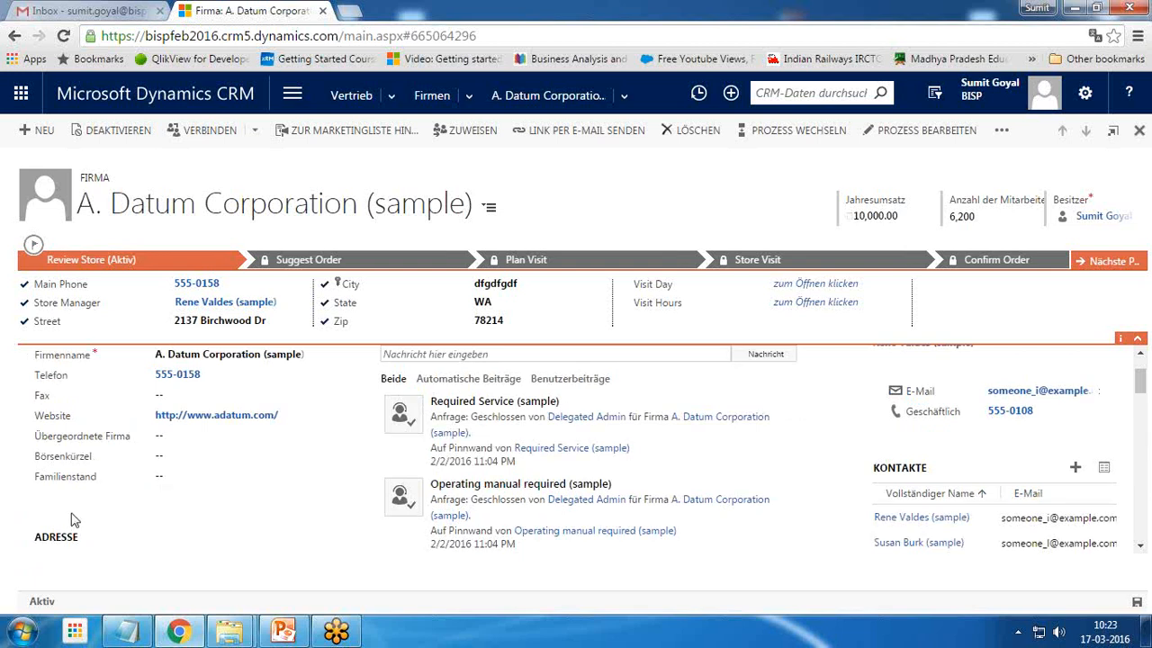